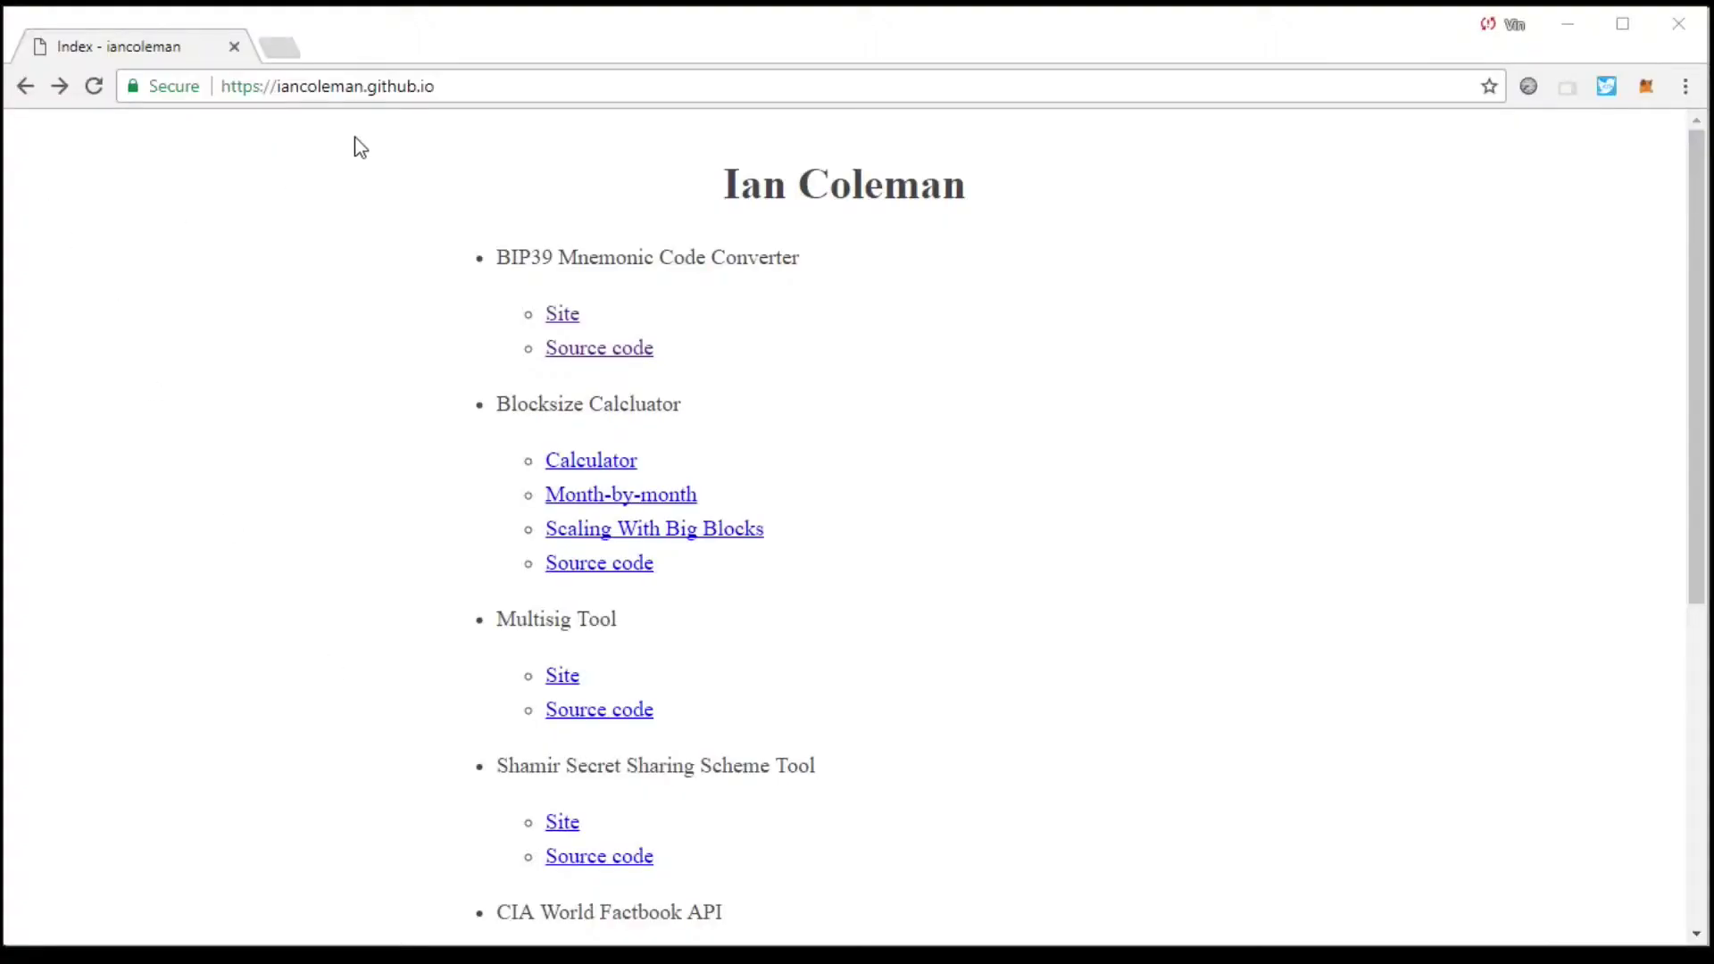
Open the BIP39 converter's source code repository on GitHub.
{"action": "left_click", "coordinate": [517, 87]}
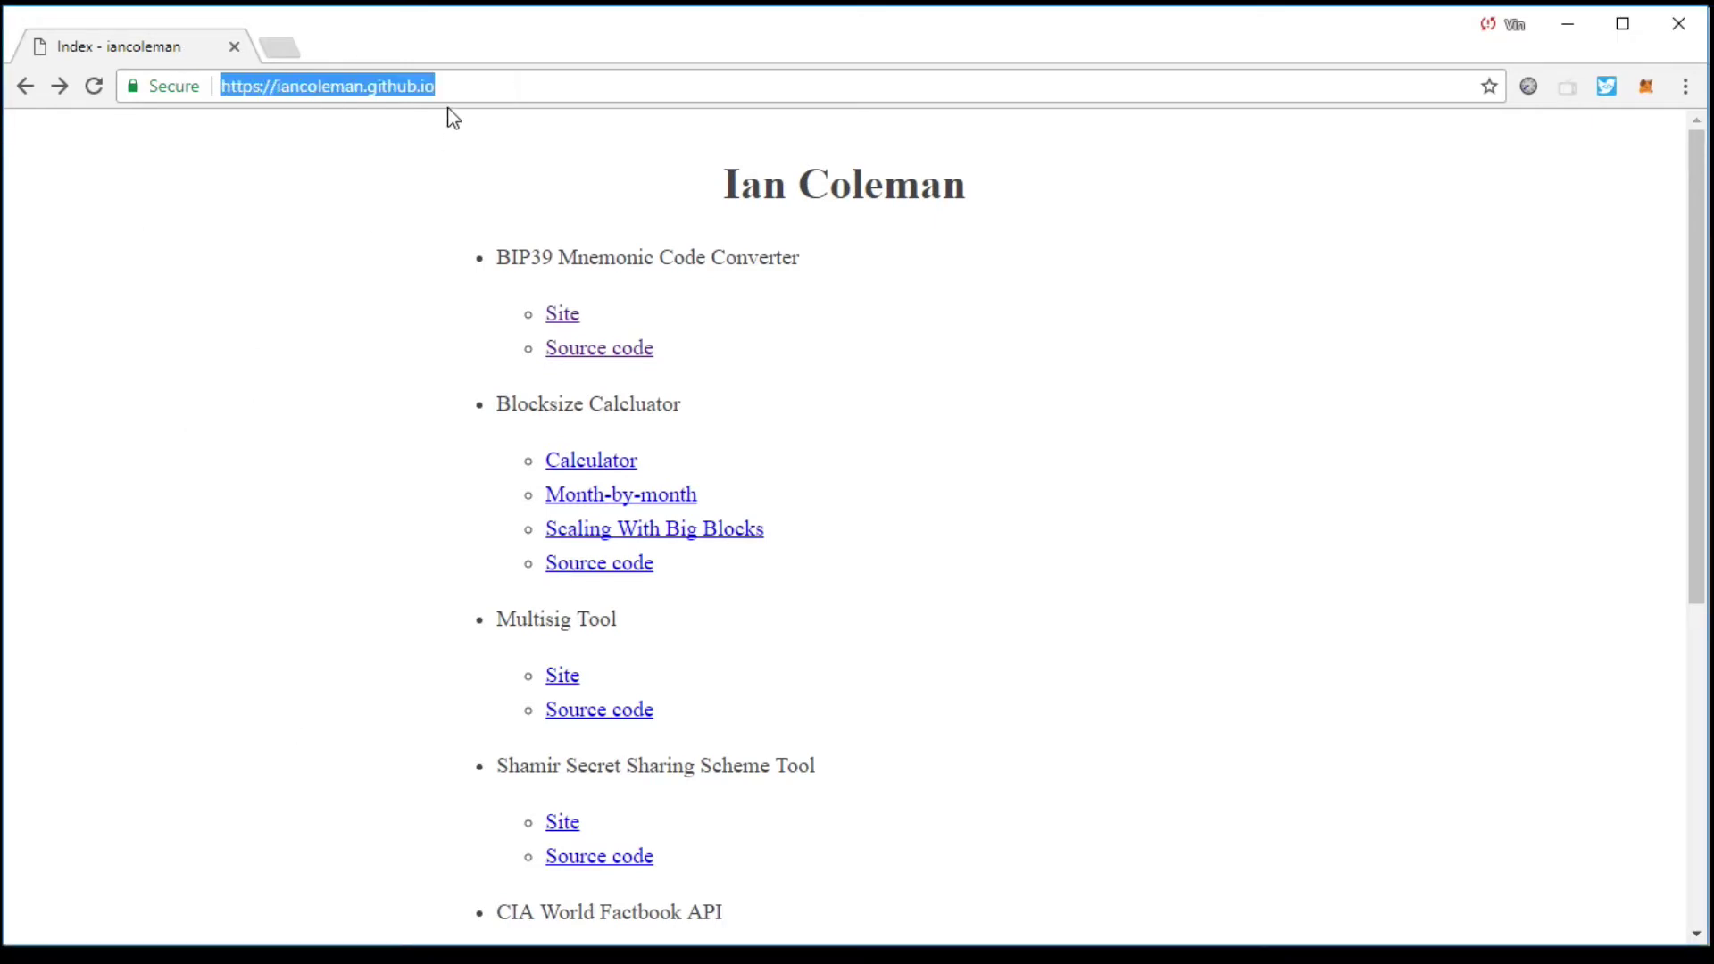
{"action": "left_click", "coordinate": [460, 84]}
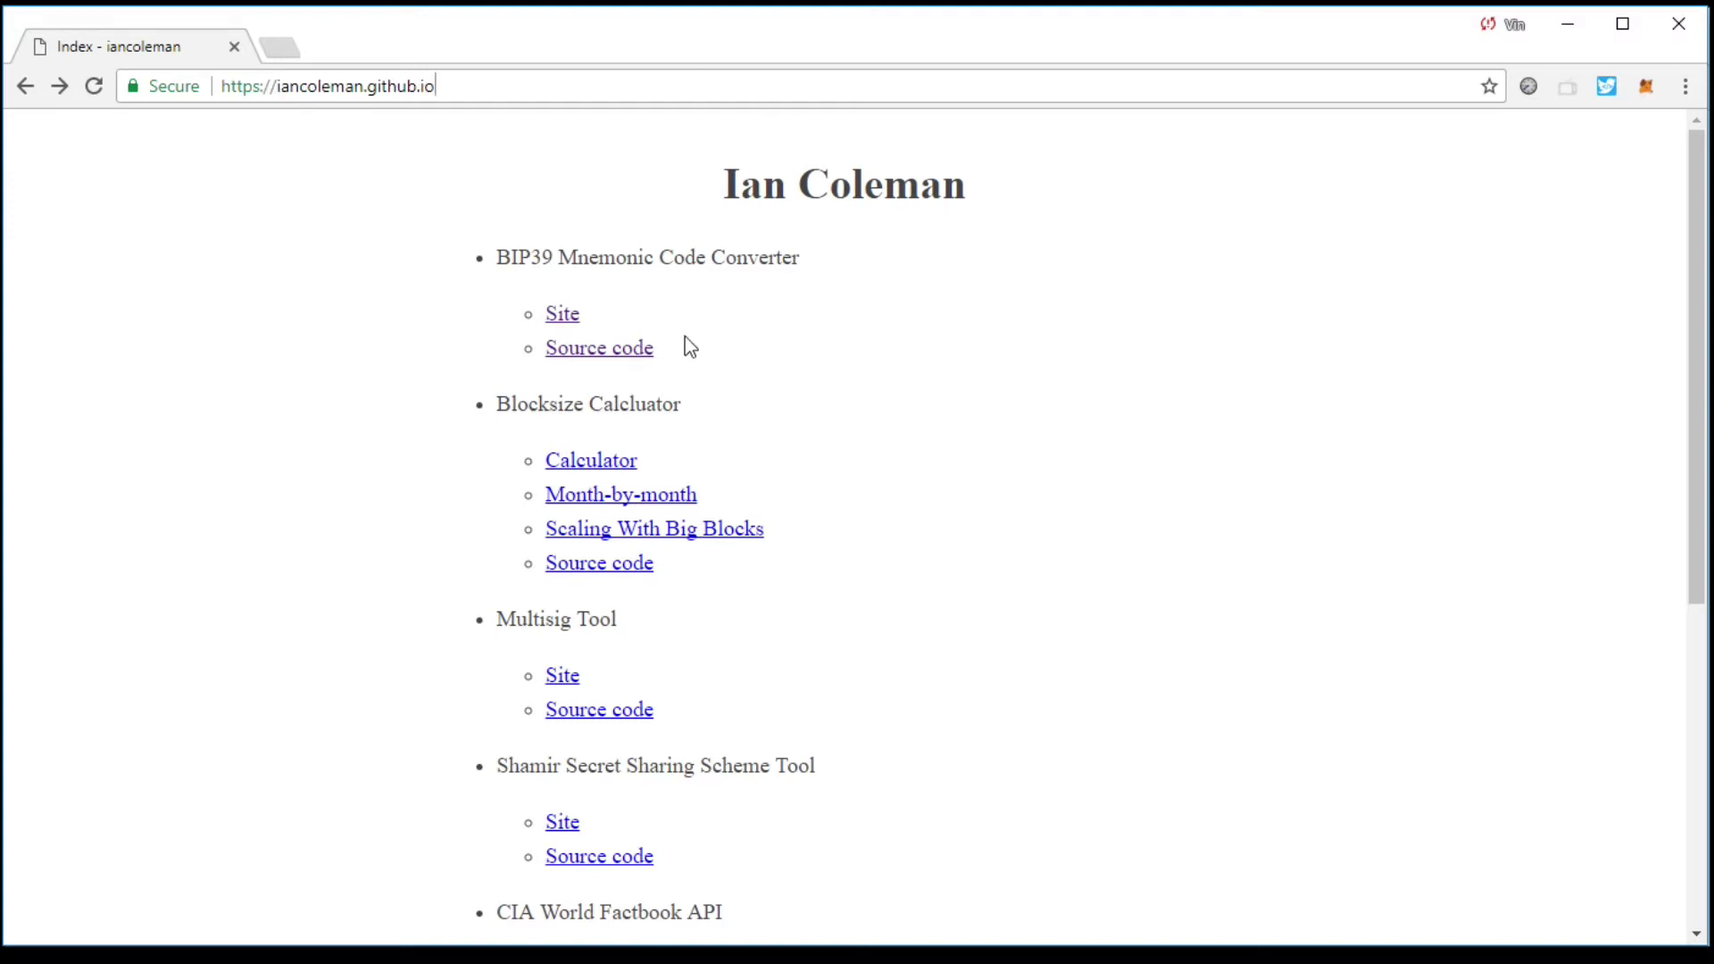
{"action": "left_click", "coordinate": [633, 350]}
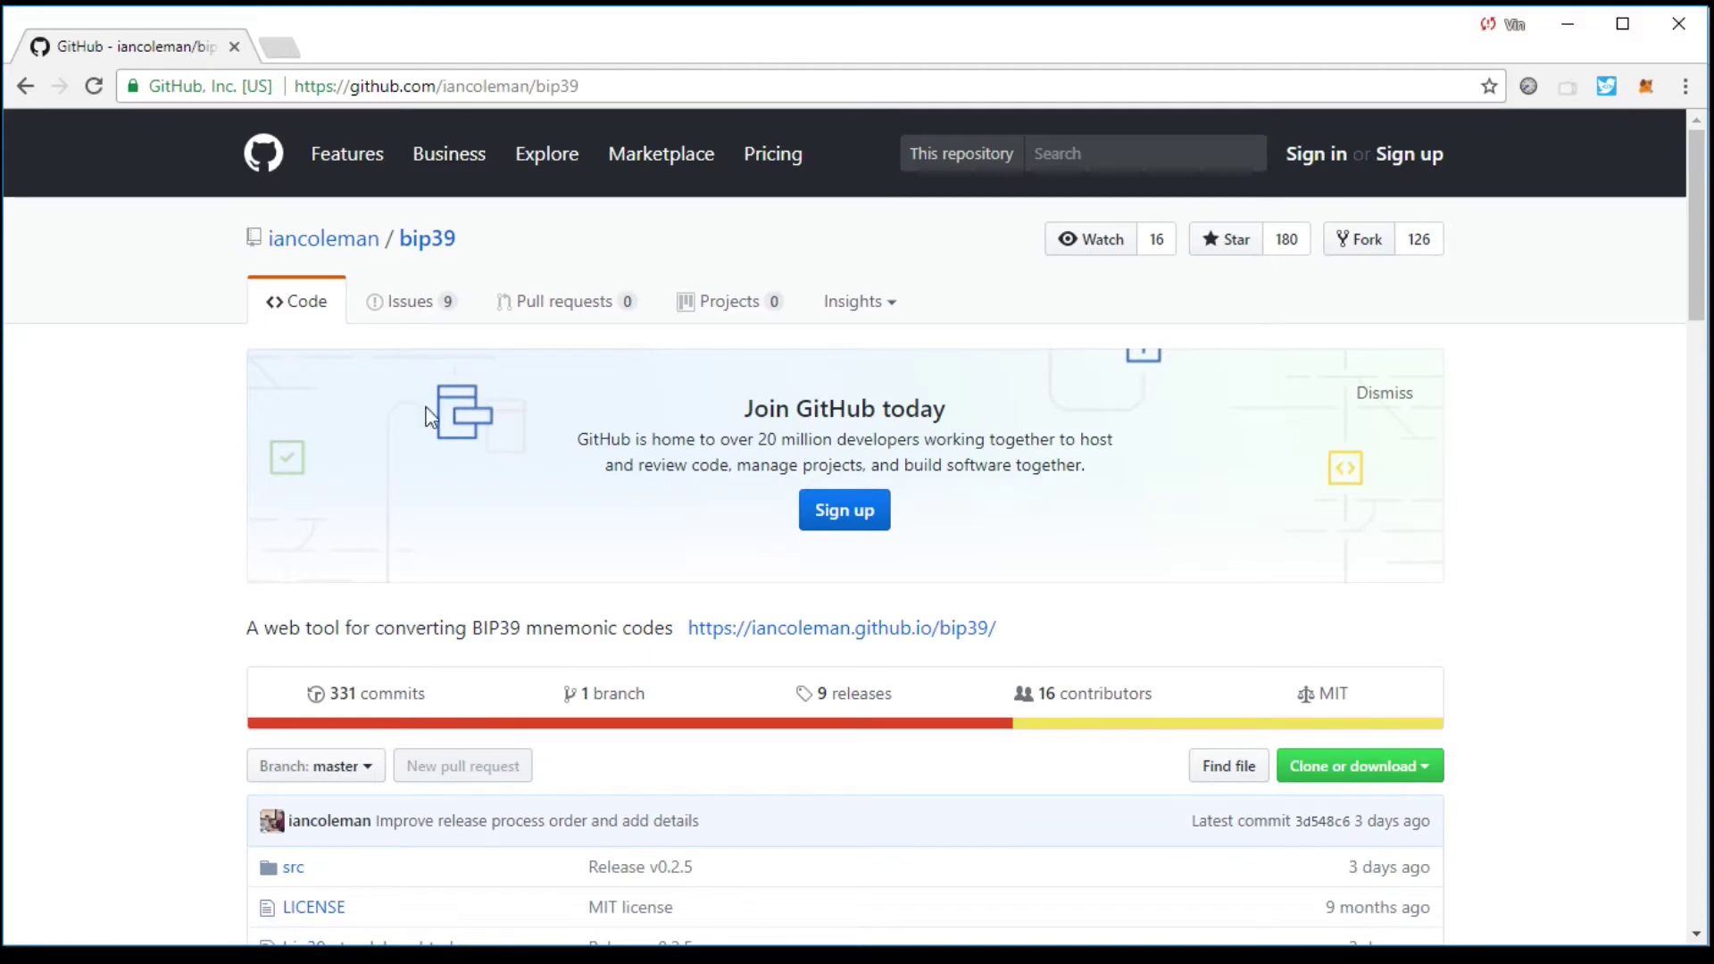
Find bip39-standalone.html in the repository file list and open its file page.
{"action": "scroll", "coordinate": [272, 396], "scroll_direction": "down", "scroll_amount": 11}
{"action": "scroll", "coordinate": [272, 396], "scroll_direction": "down", "scroll_amount": 1}
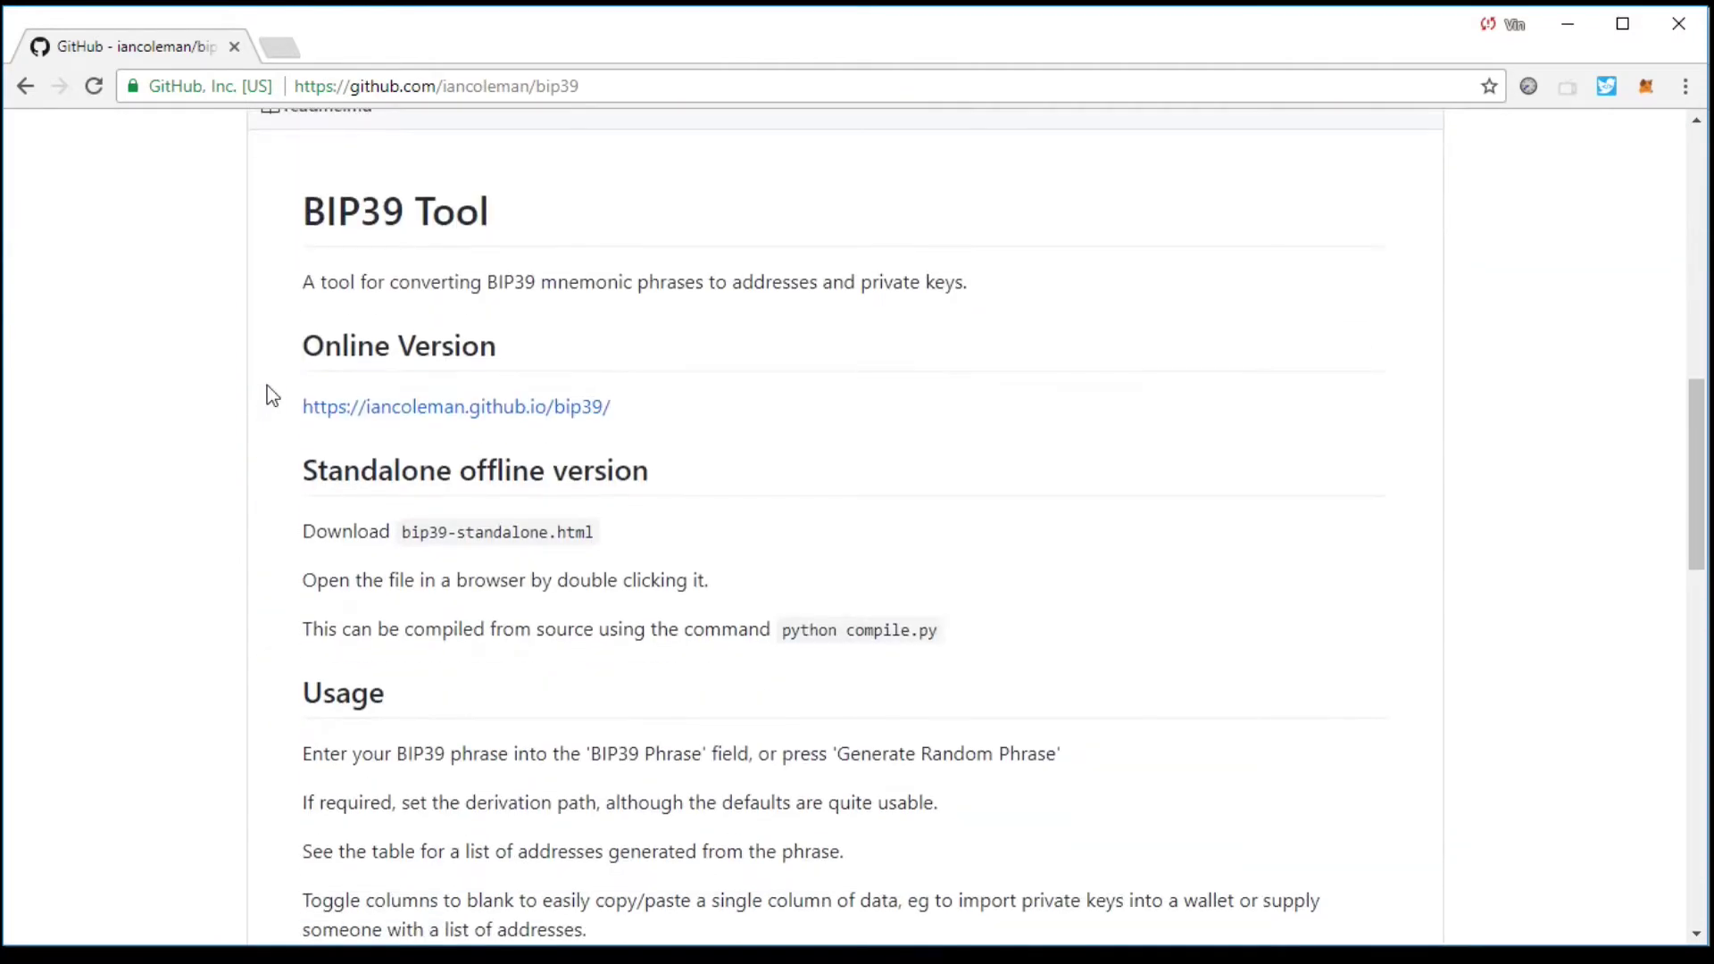
{"action": "left_click_drag", "start_coordinate": [960, 634], "coordinate": [1016, 633]}
{"action": "left_click_drag", "start_coordinate": [646, 536], "coordinate": [414, 517]}
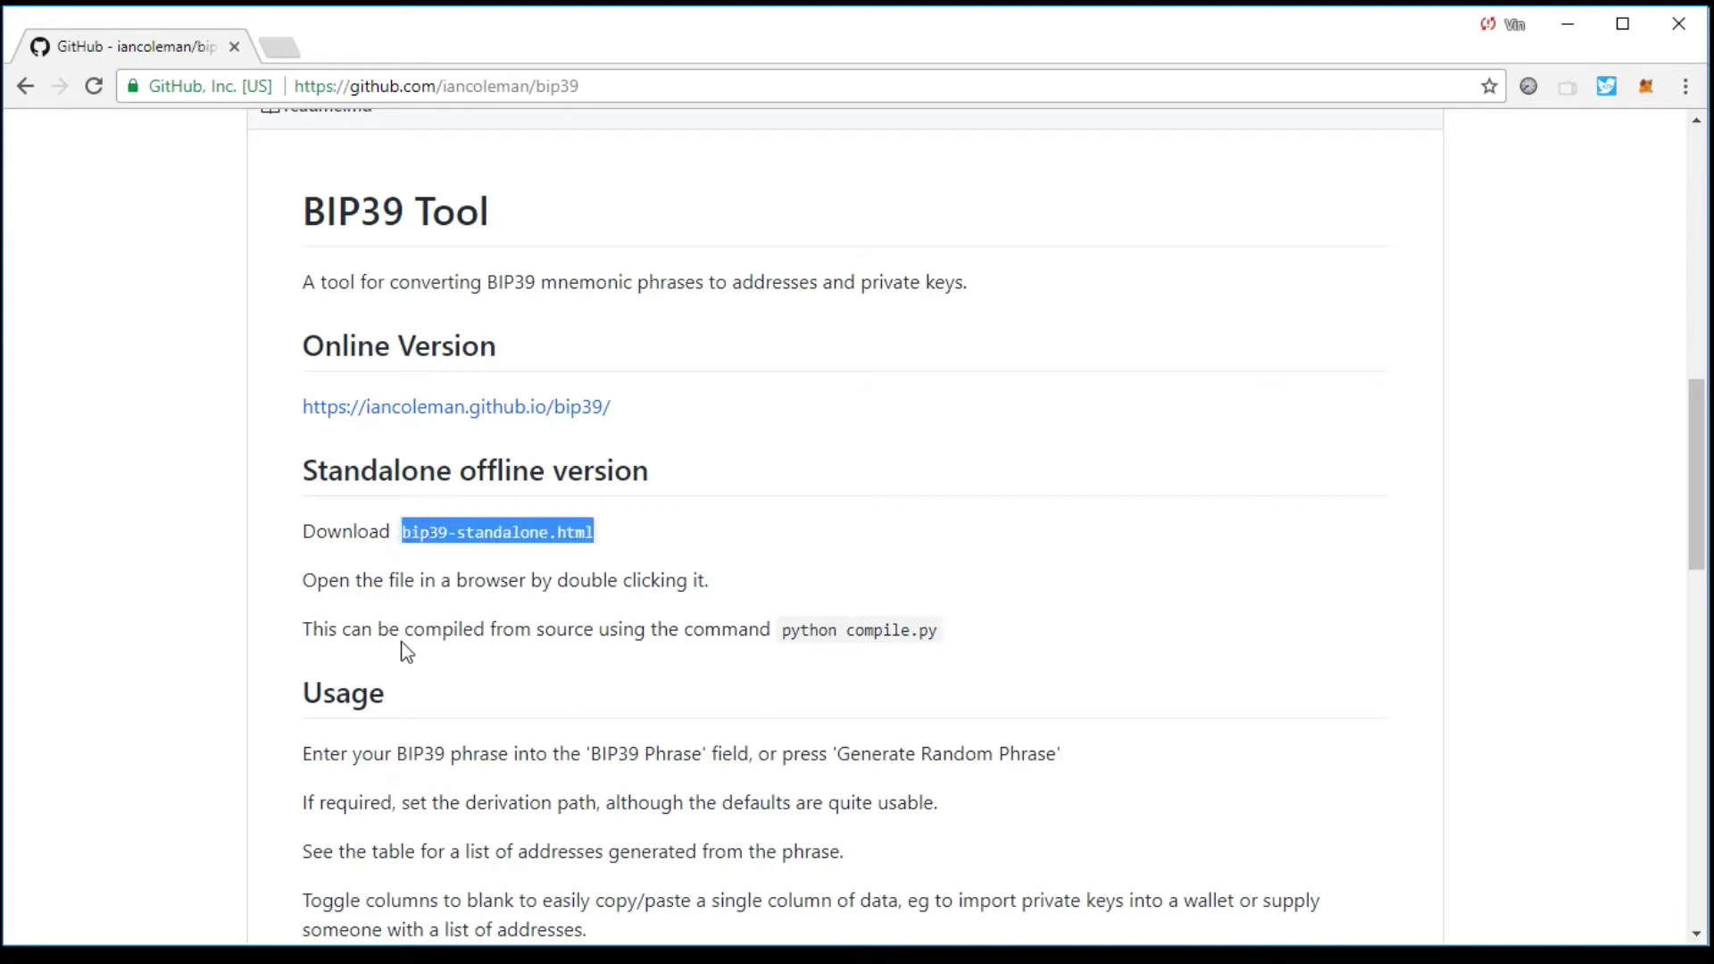
{"action": "scroll", "coordinate": [402, 651], "scroll_direction": "up", "scroll_amount": 7}
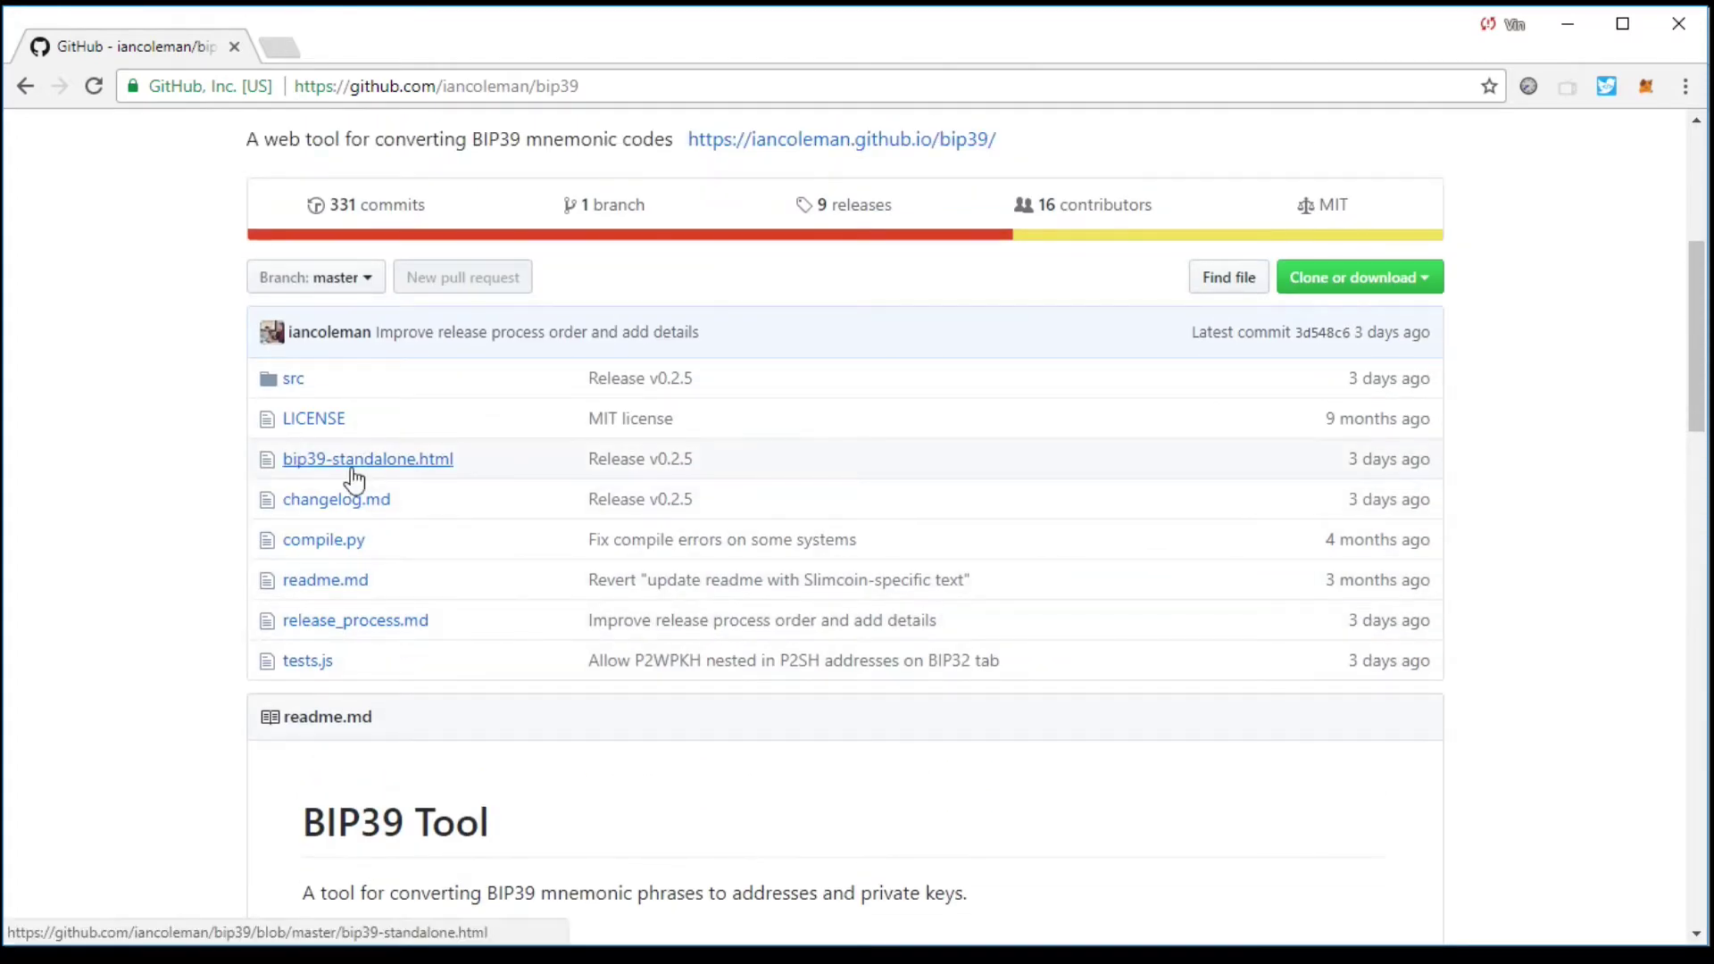
{"action": "left_click", "coordinate": [356, 476]}
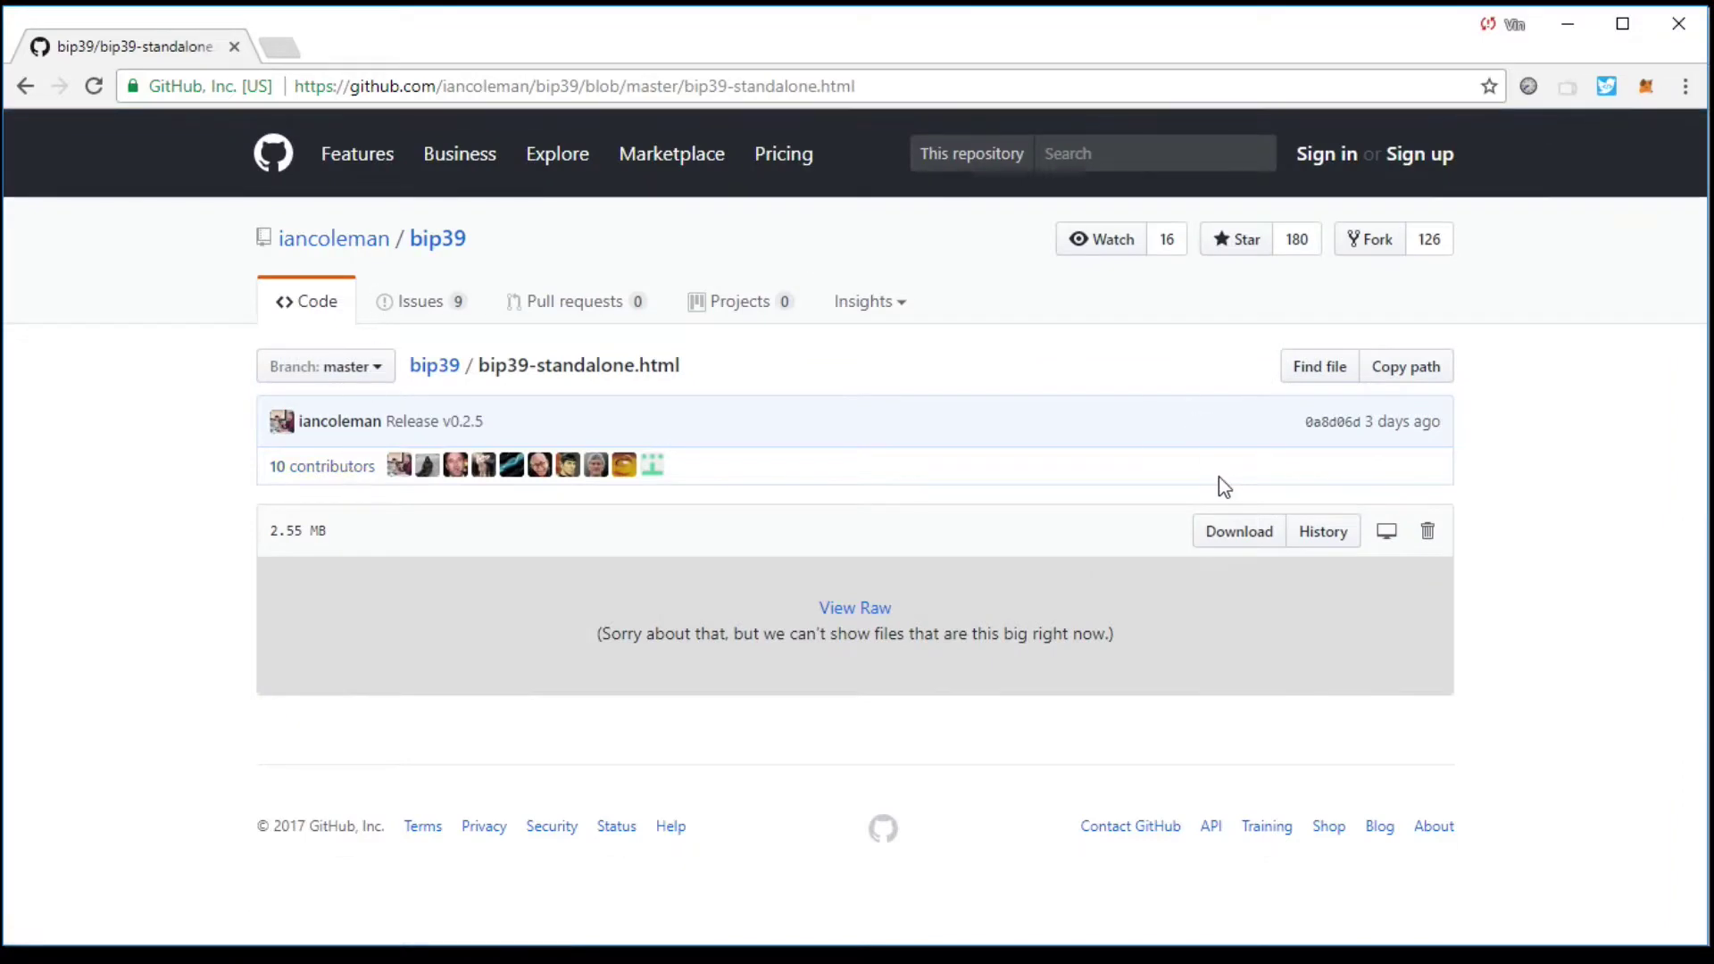
Save the raw bip39-standalone.html to the Desktop over the existing file and bring up the offline converter page.
{"action": "left_click", "coordinate": [1225, 536]}
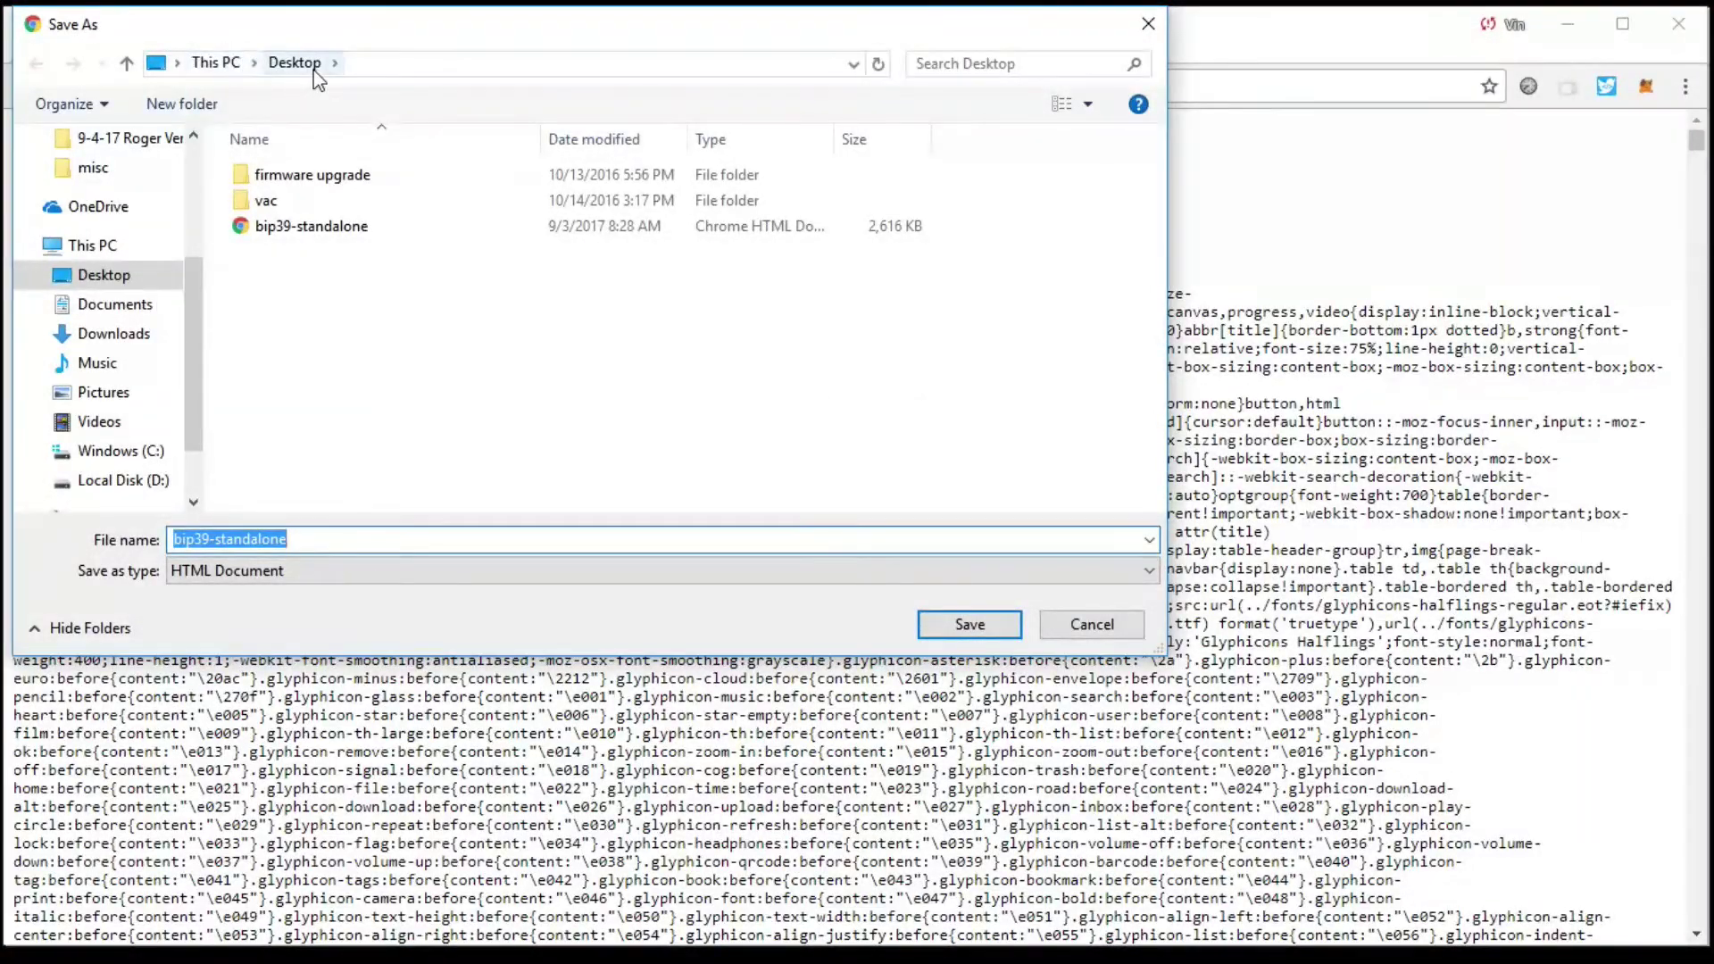
{"action": "left_click", "coordinate": [300, 230]}
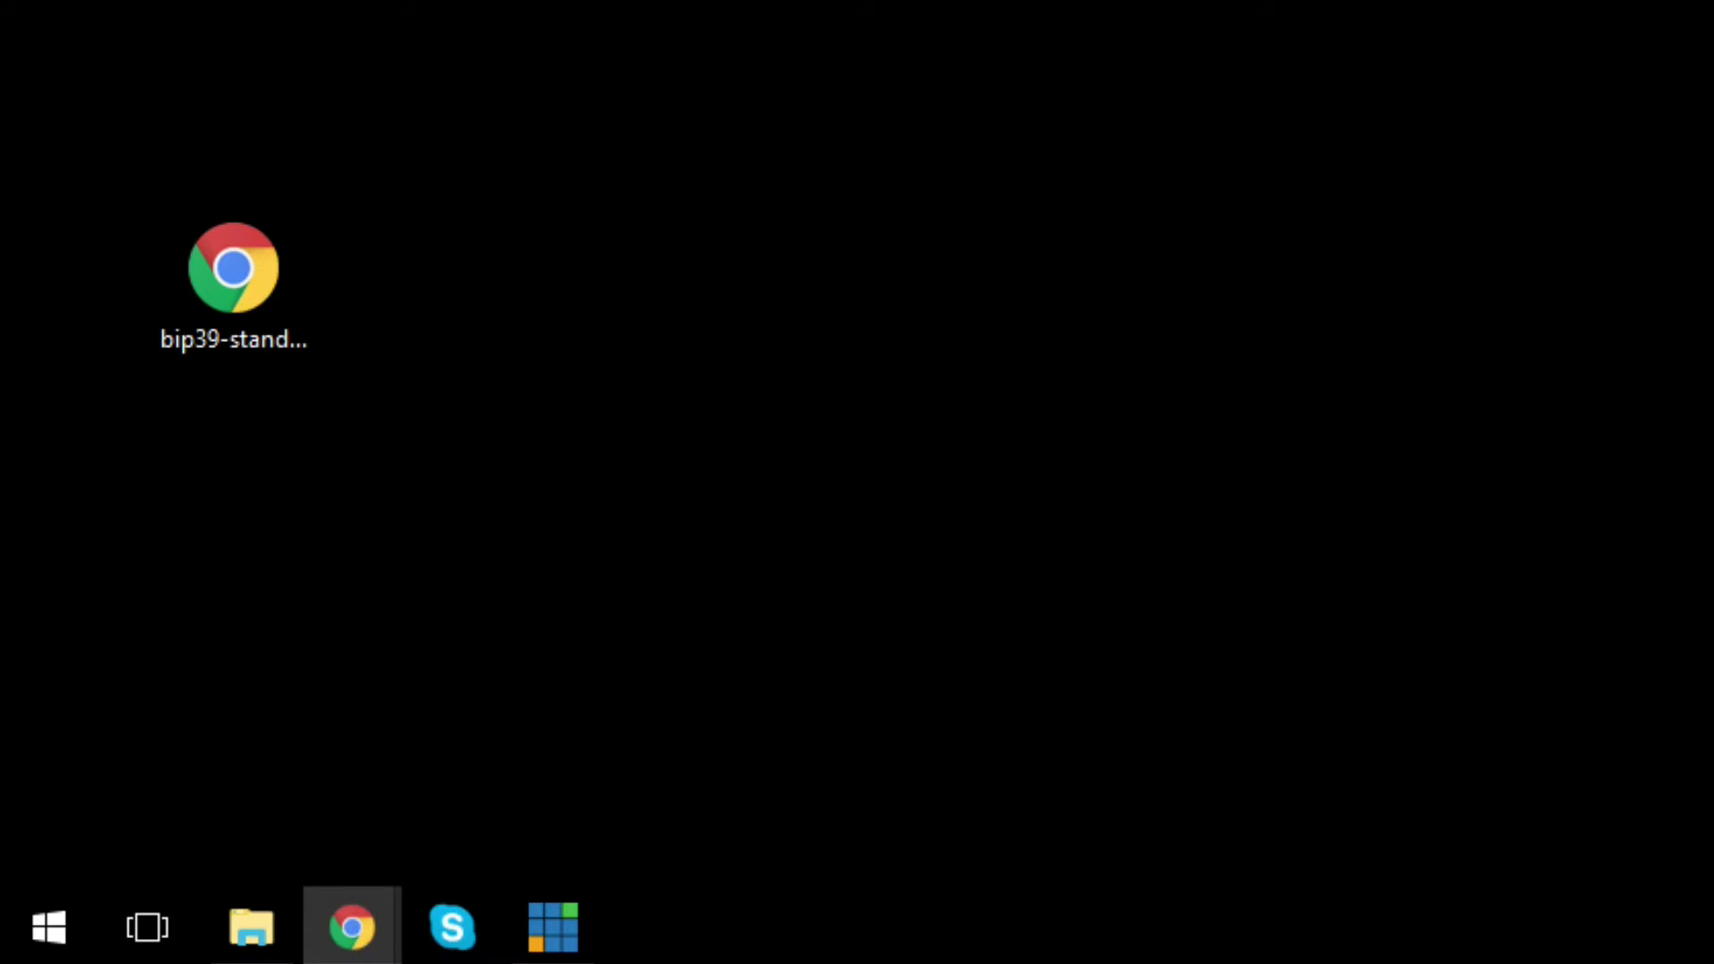
{"action": "left_click", "coordinate": [352, 926]}
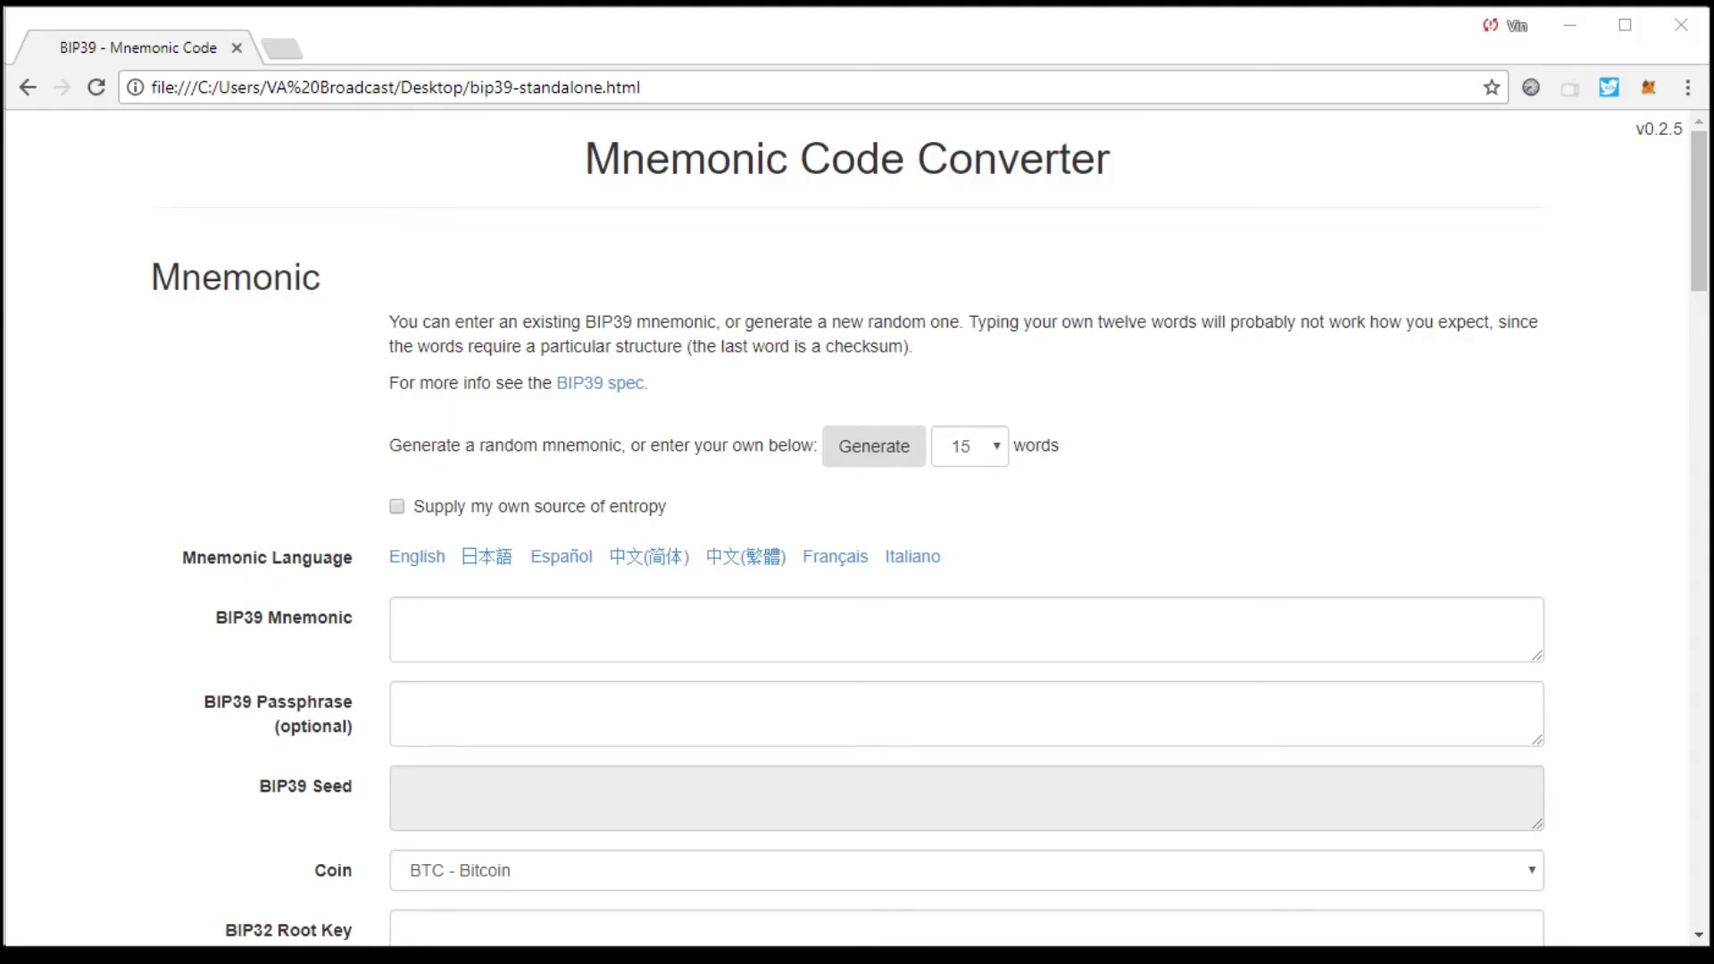
On the offline converter, set the mnemonic length to 12 words and the mnemonic language to English.
{"action": "left_click", "coordinate": [681, 89]}
{"action": "left_click", "coordinate": [696, 93]}
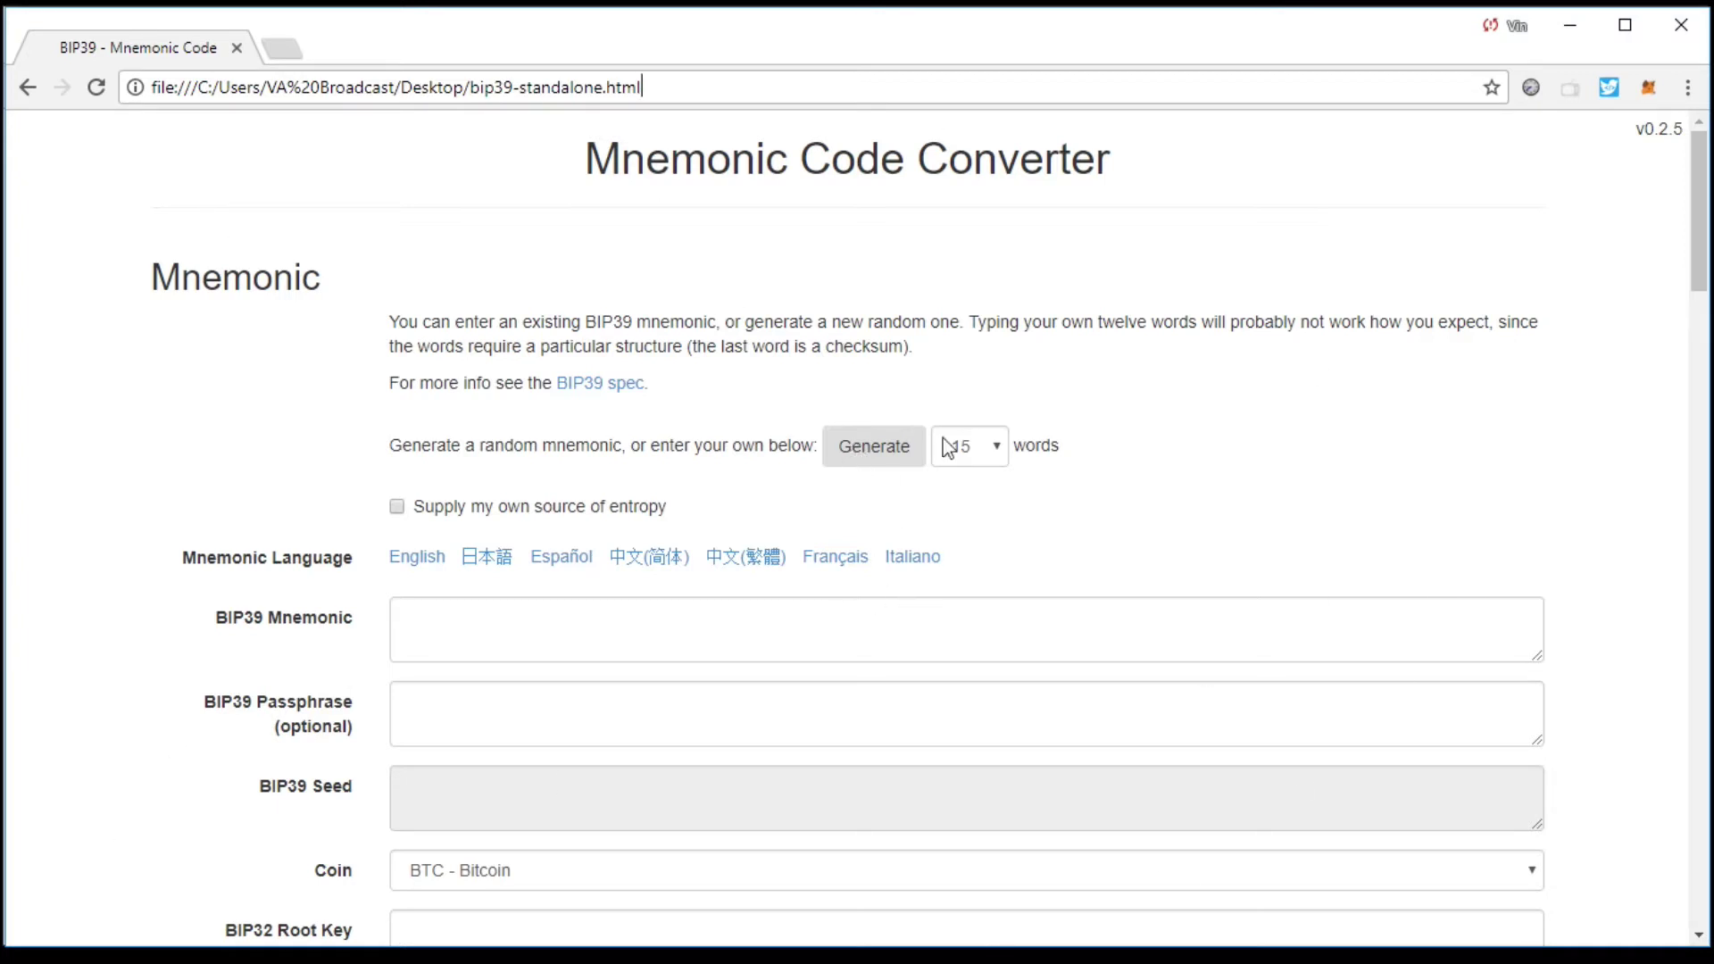
{"action": "left_click", "coordinate": [994, 448]}
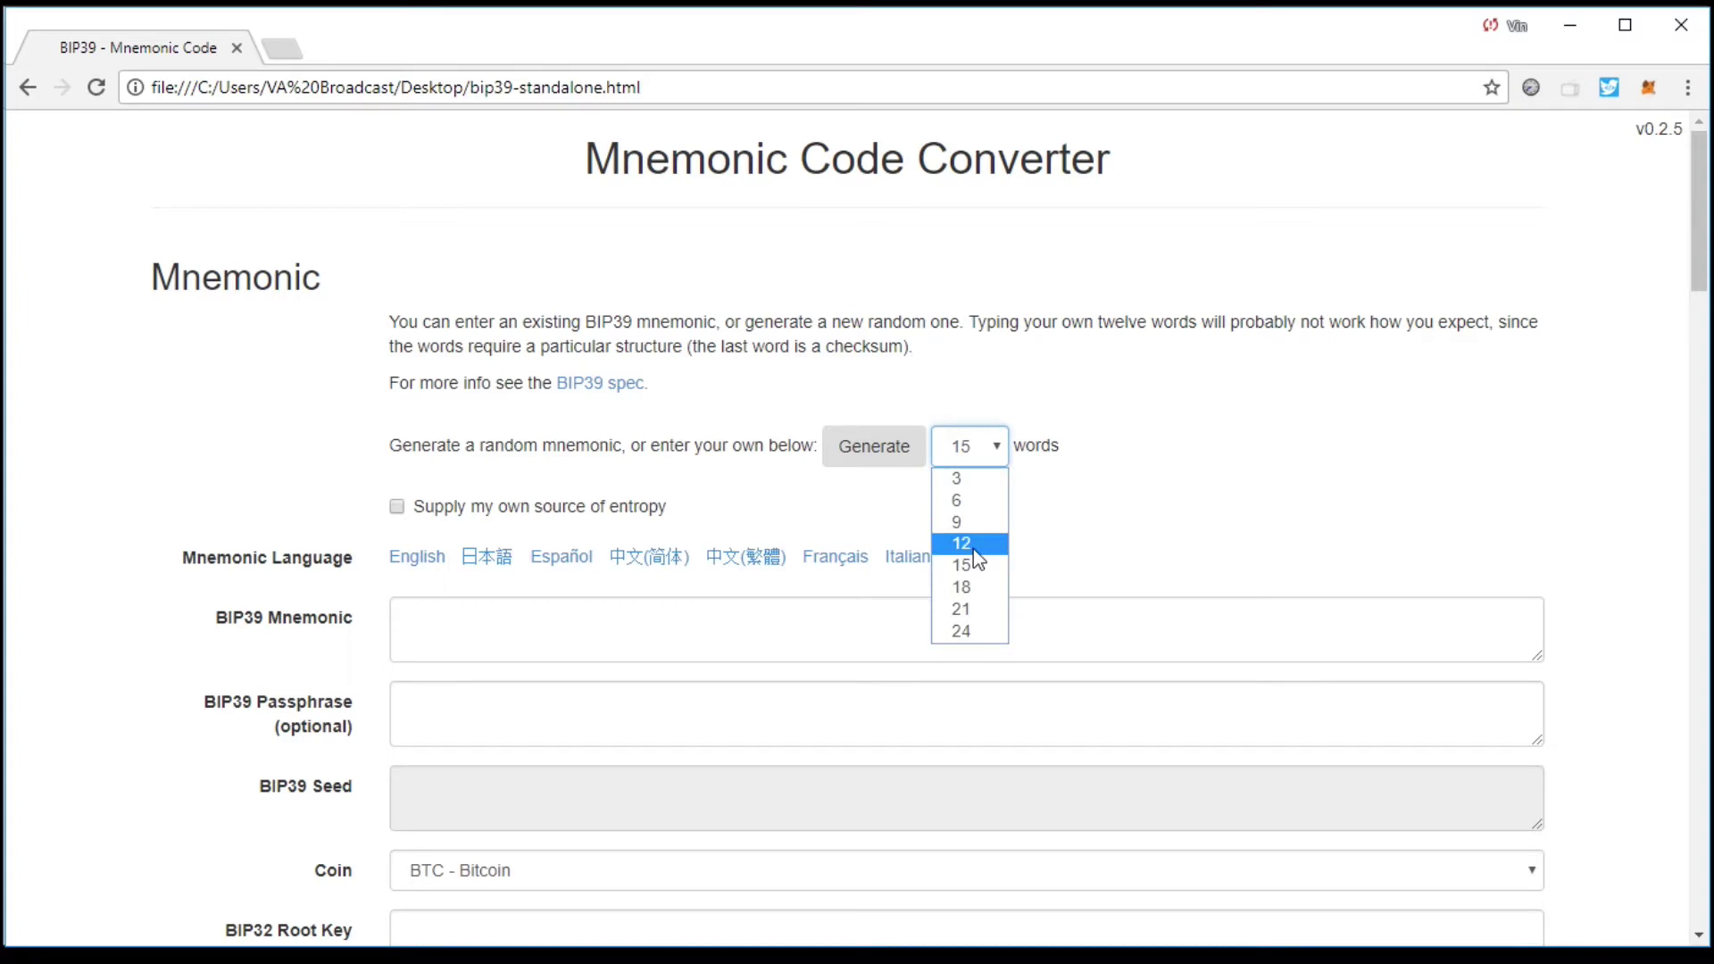
{"action": "left_click", "coordinate": [964, 543]}
{"action": "left_click", "coordinate": [999, 452]}
{"action": "left_click", "coordinate": [978, 564]}
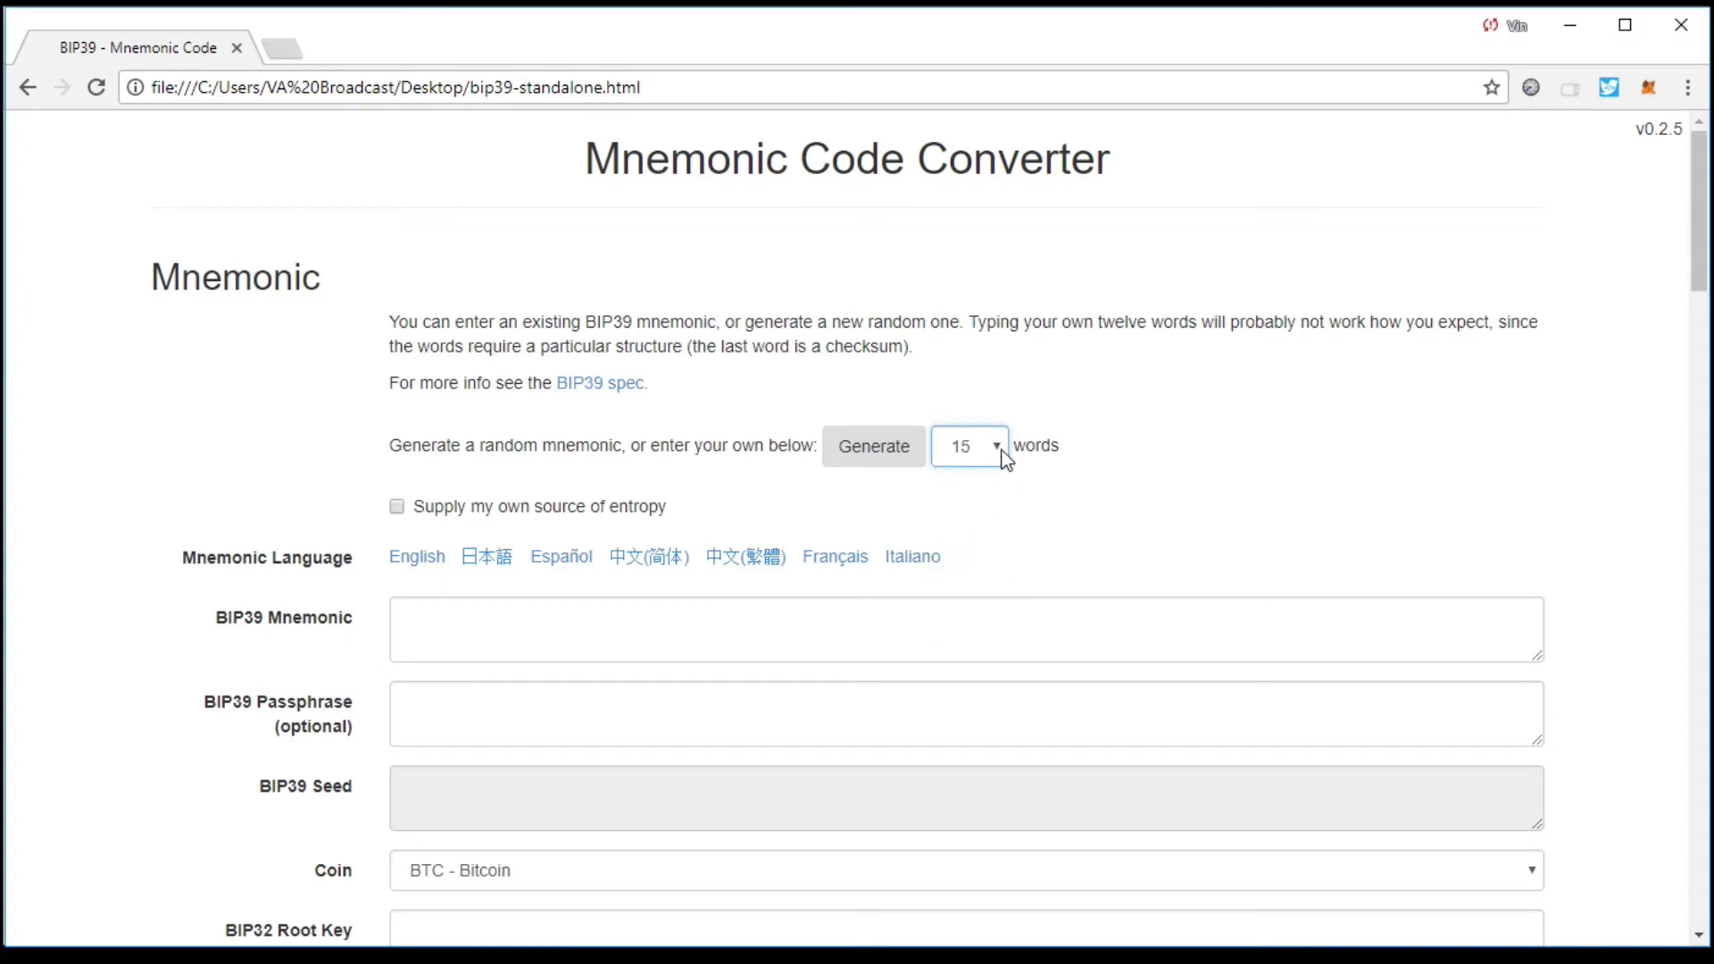
{"action": "left_click", "coordinate": [1003, 454]}
{"action": "left_click", "coordinate": [977, 541]}
{"action": "left_click", "coordinate": [406, 565]}
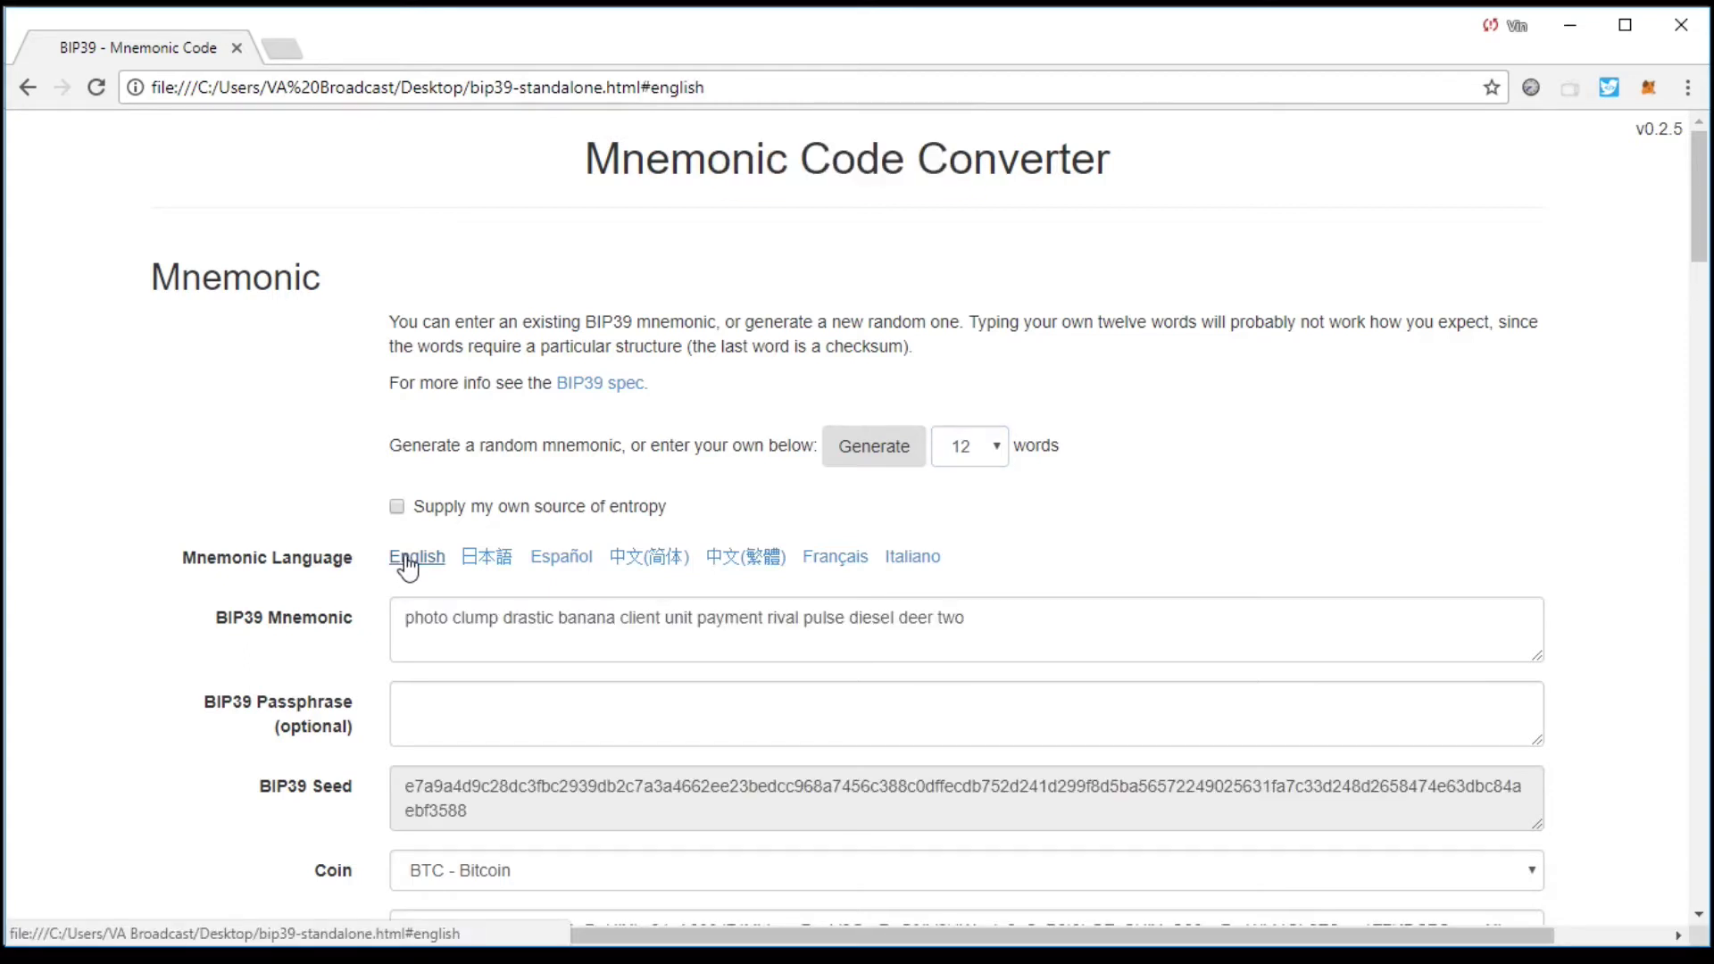
Generate a fresh random mnemonic twice and keep BTC - Bitcoin as the coin.
{"action": "left_click", "coordinate": [880, 456]}
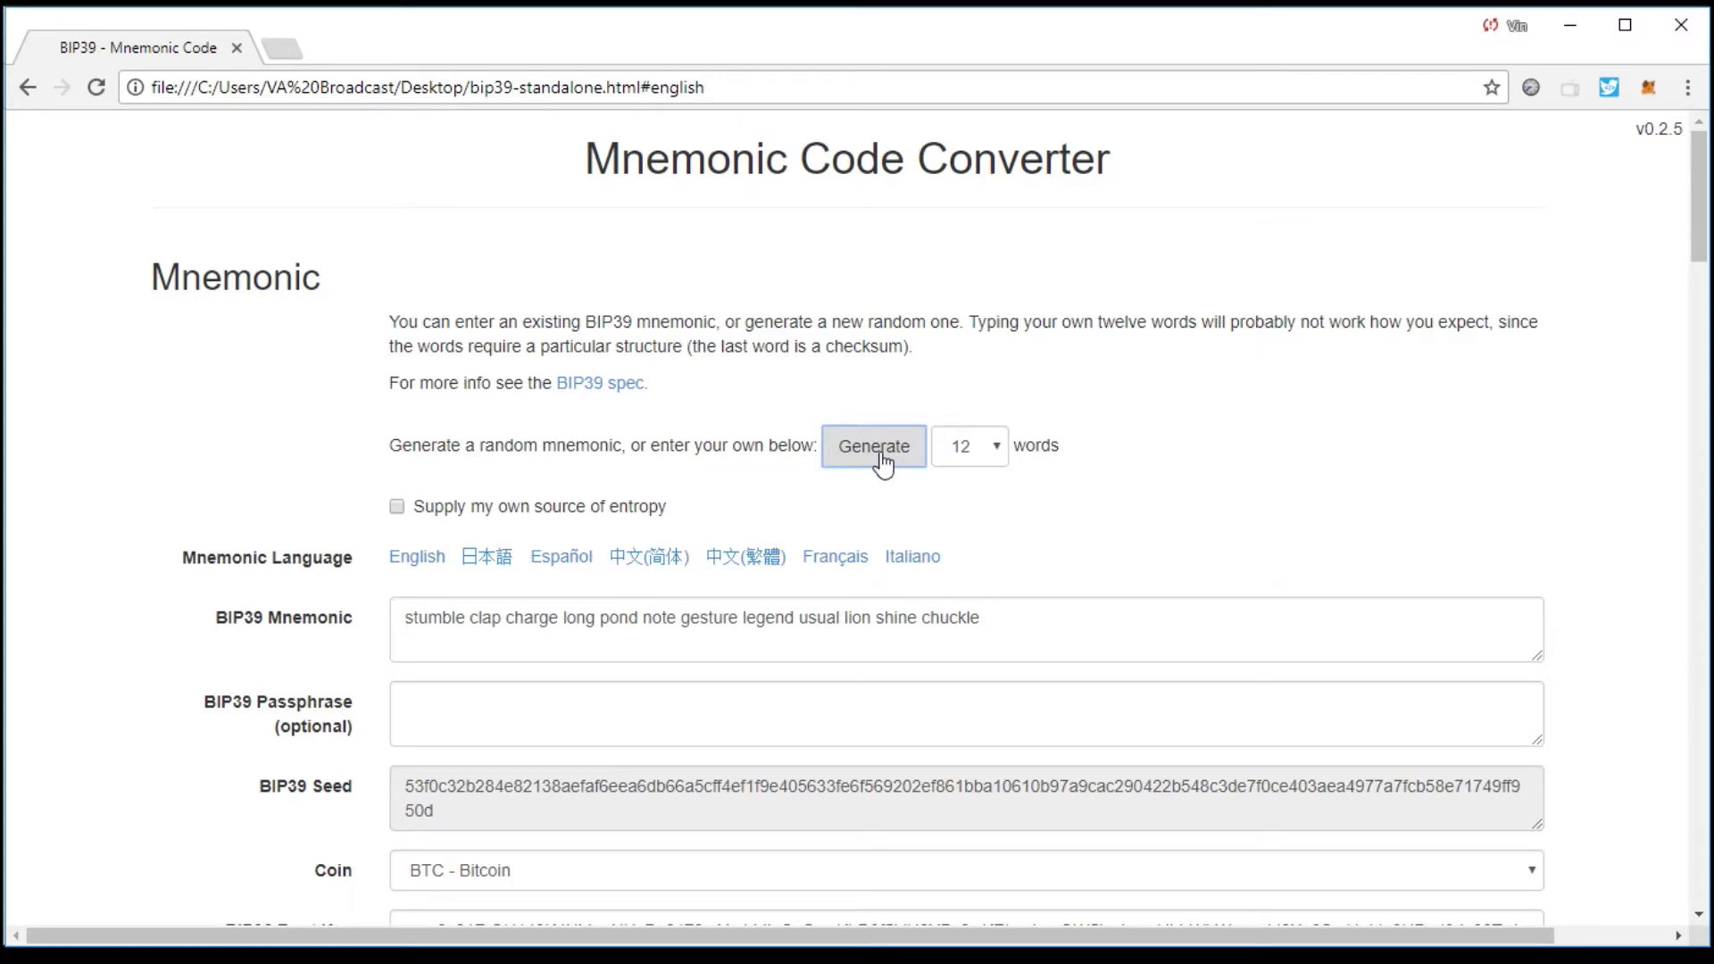
{"action": "left_click", "coordinate": [880, 457]}
{"action": "scroll", "coordinate": [1267, 443], "scroll_direction": "down", "scroll_amount": 4}
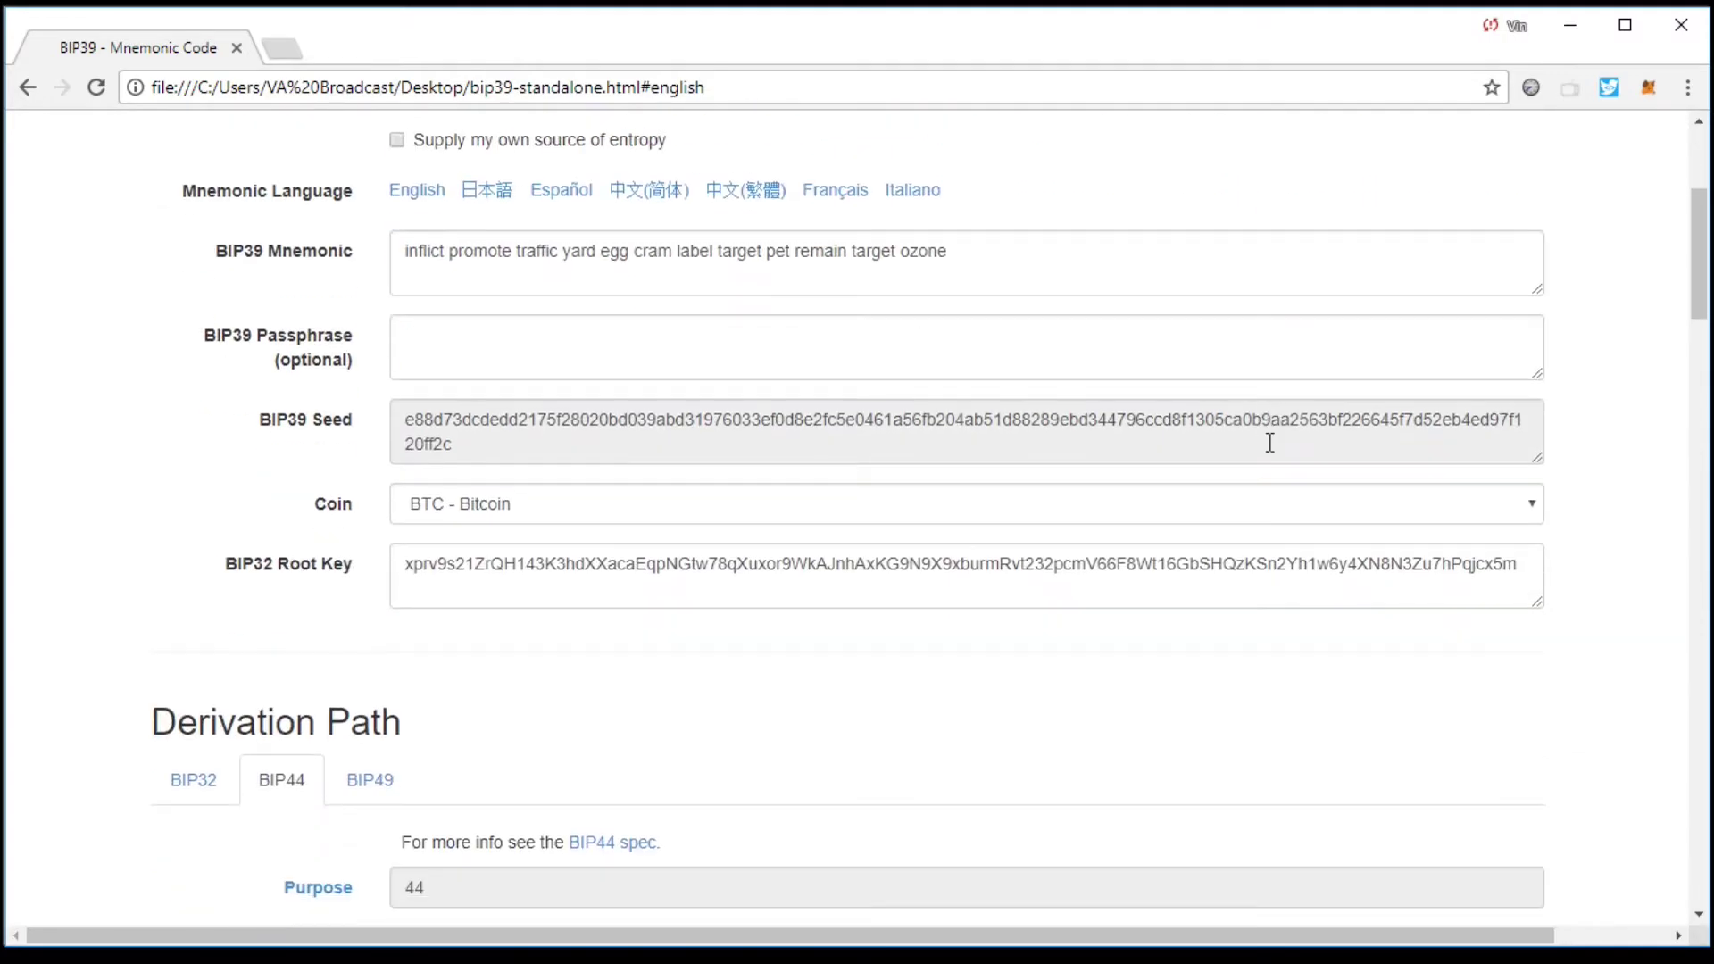
{"action": "left_click", "coordinate": [477, 505]}
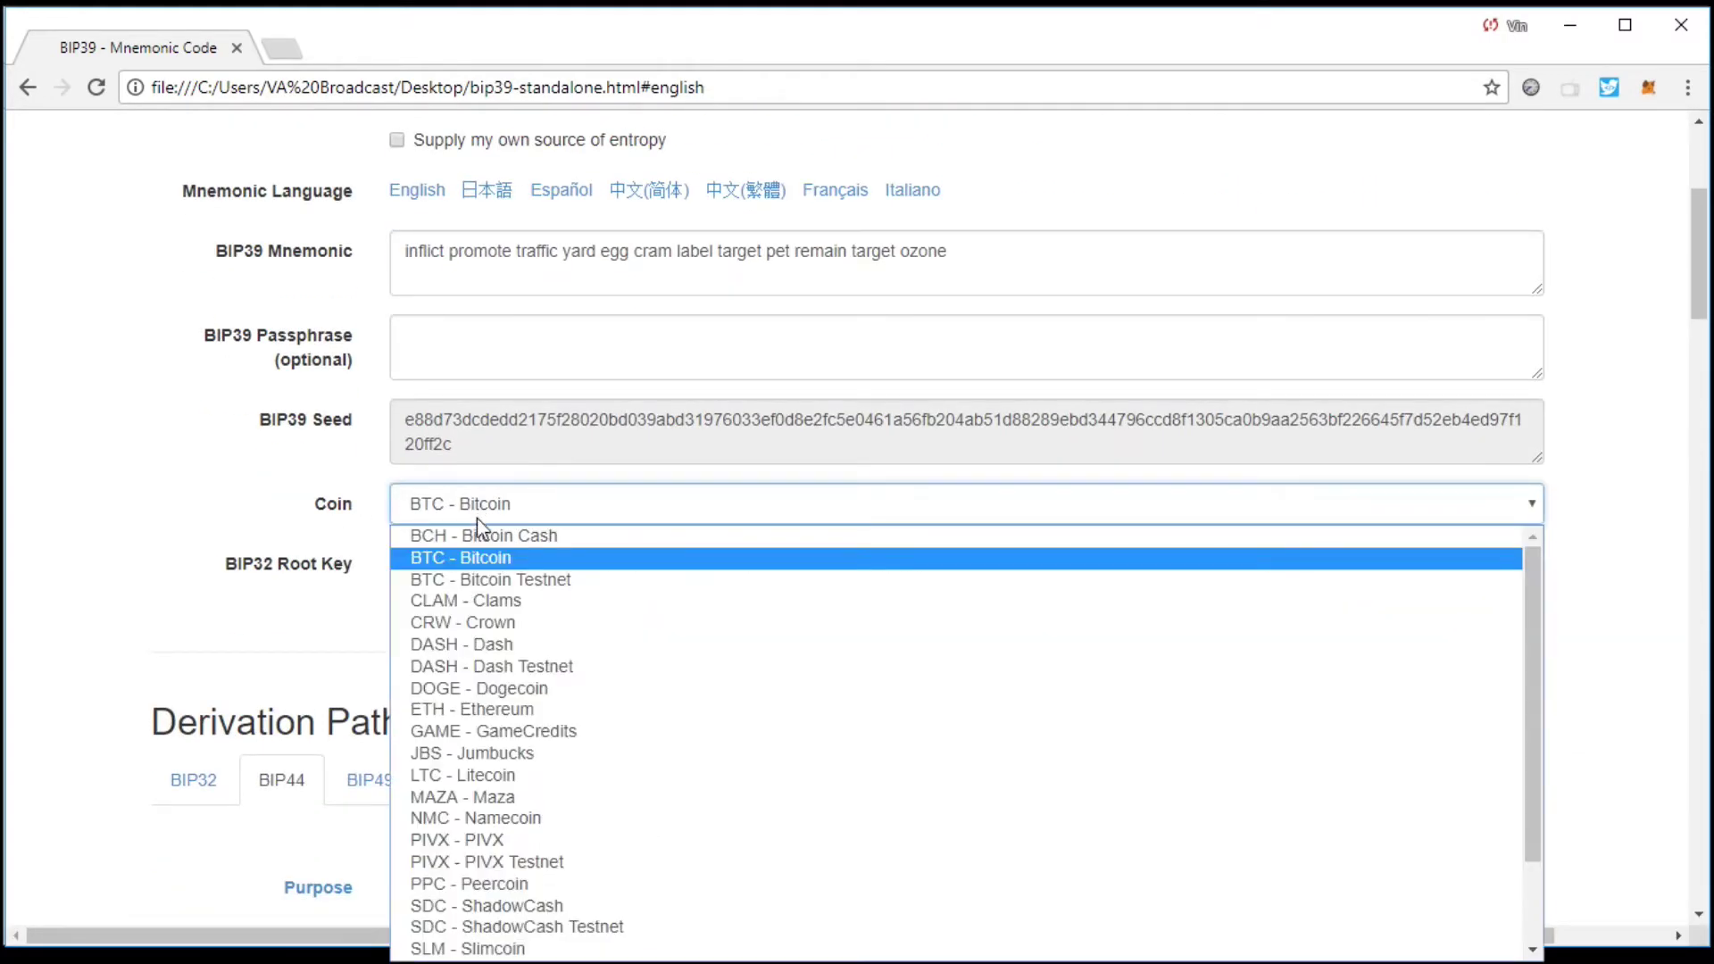
{"action": "scroll", "coordinate": [486, 647], "scroll_direction": "down", "scroll_amount": 2}
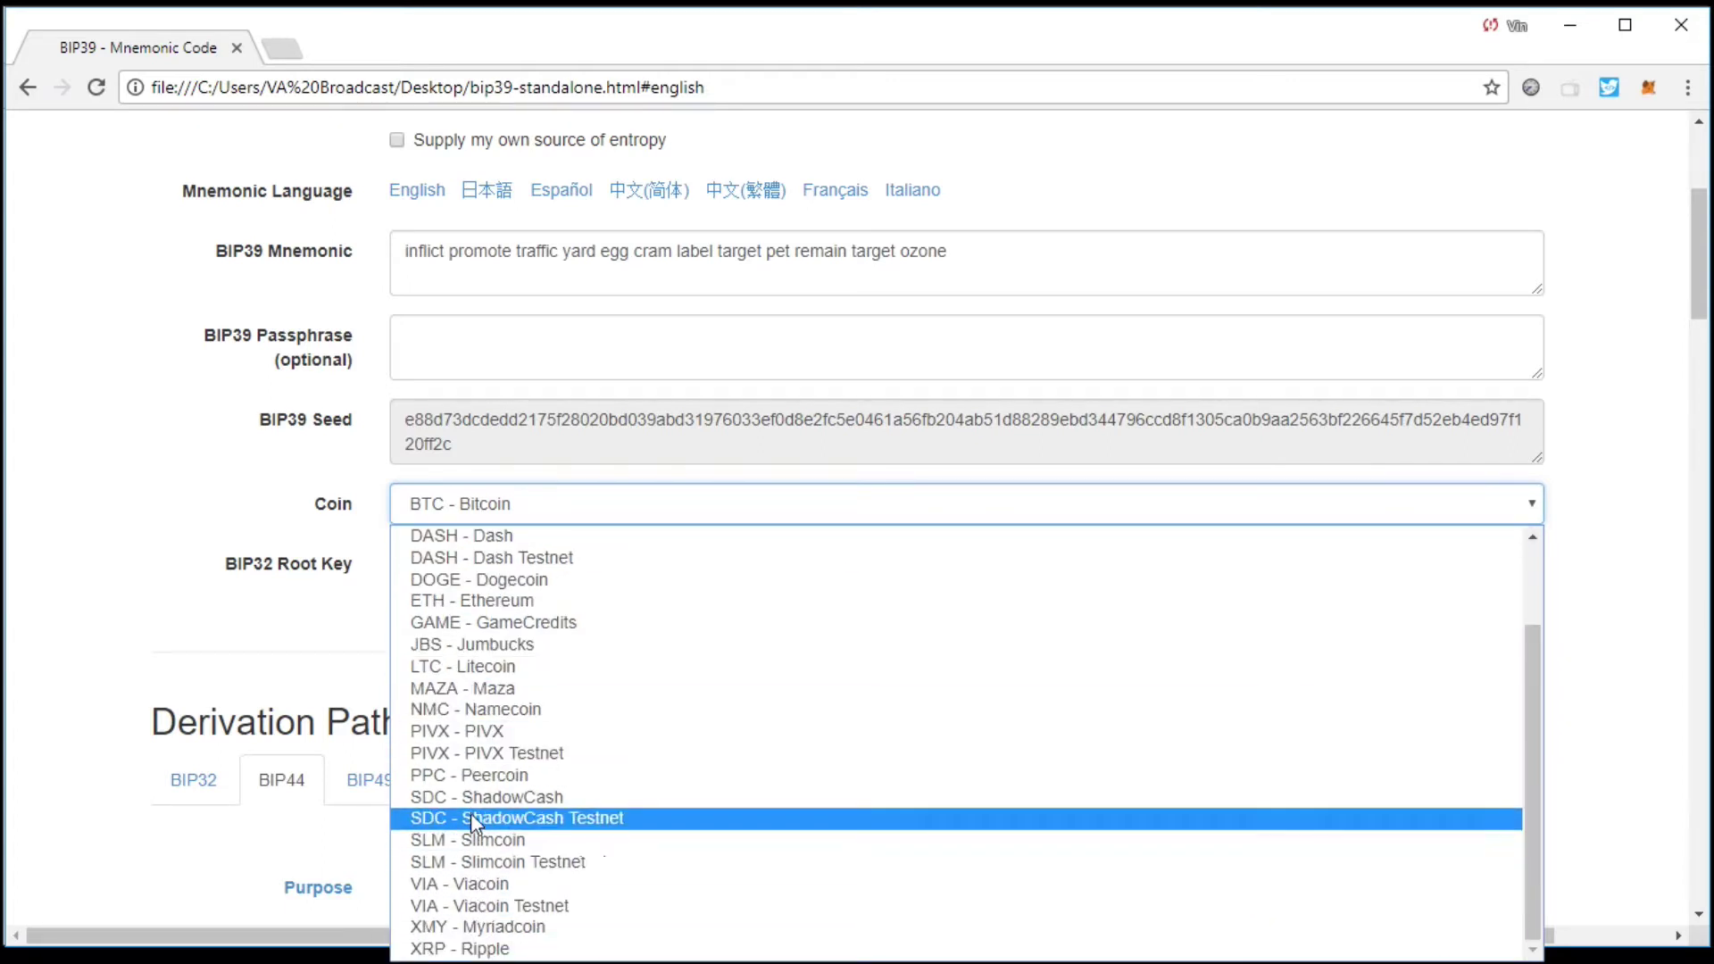
{"action": "scroll", "coordinate": [483, 671], "scroll_direction": "up", "scroll_amount": 2}
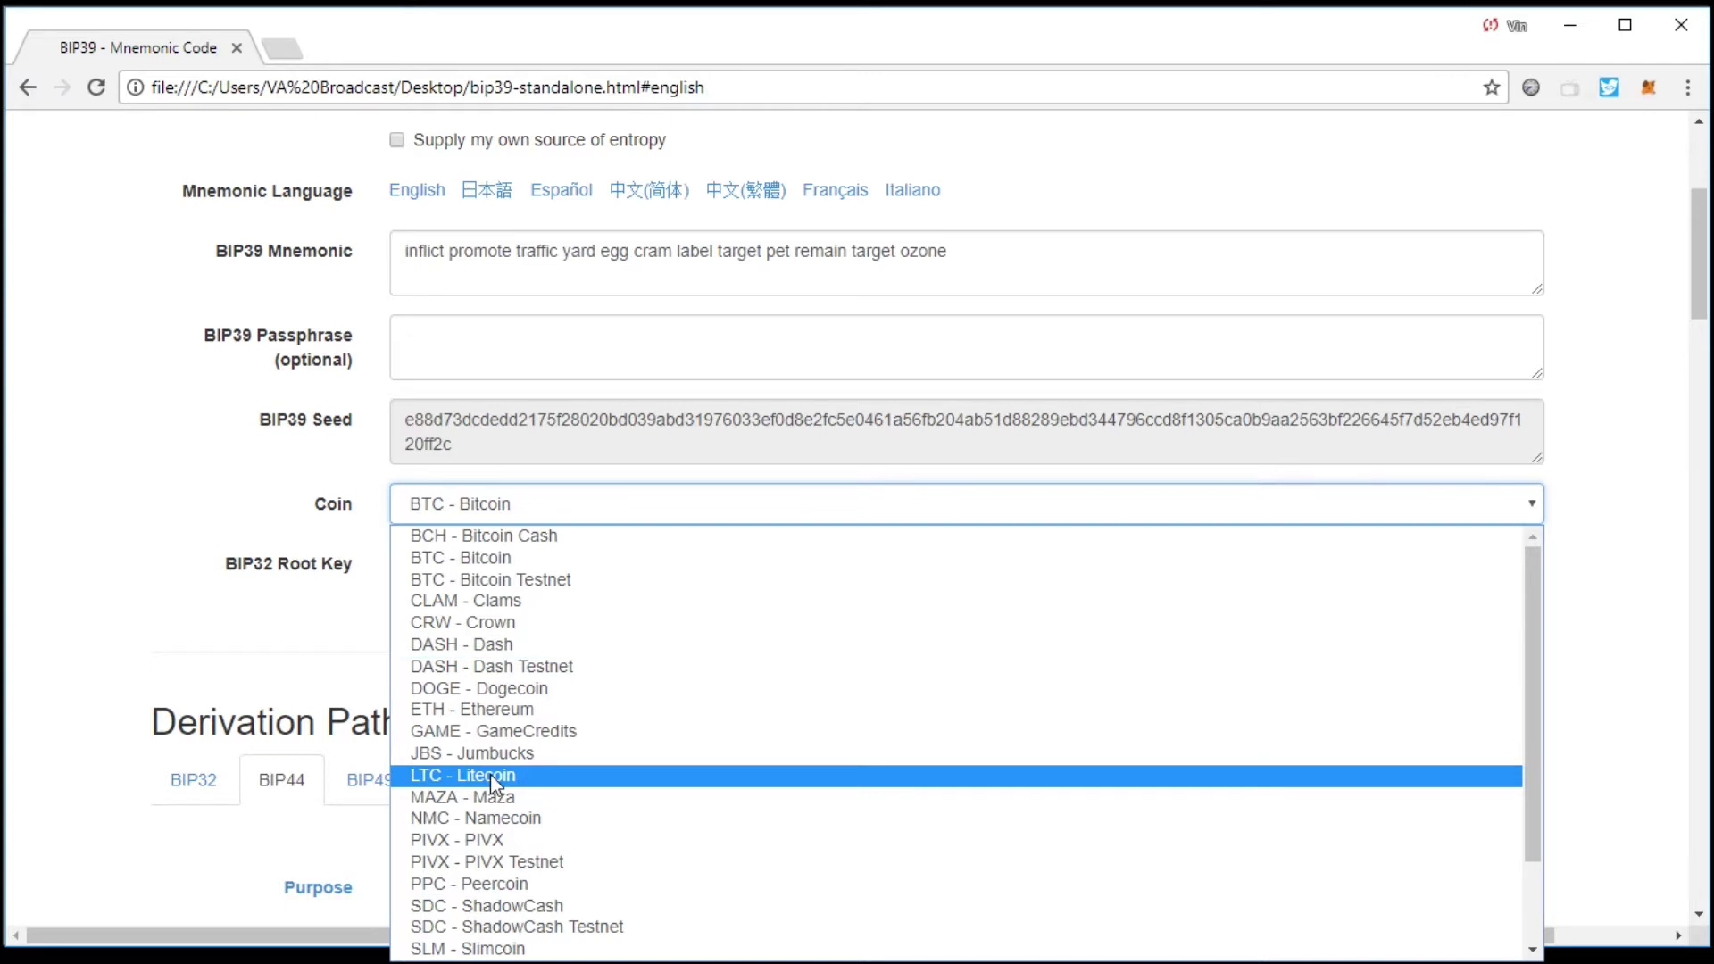
{"action": "left_click", "coordinate": [491, 555]}
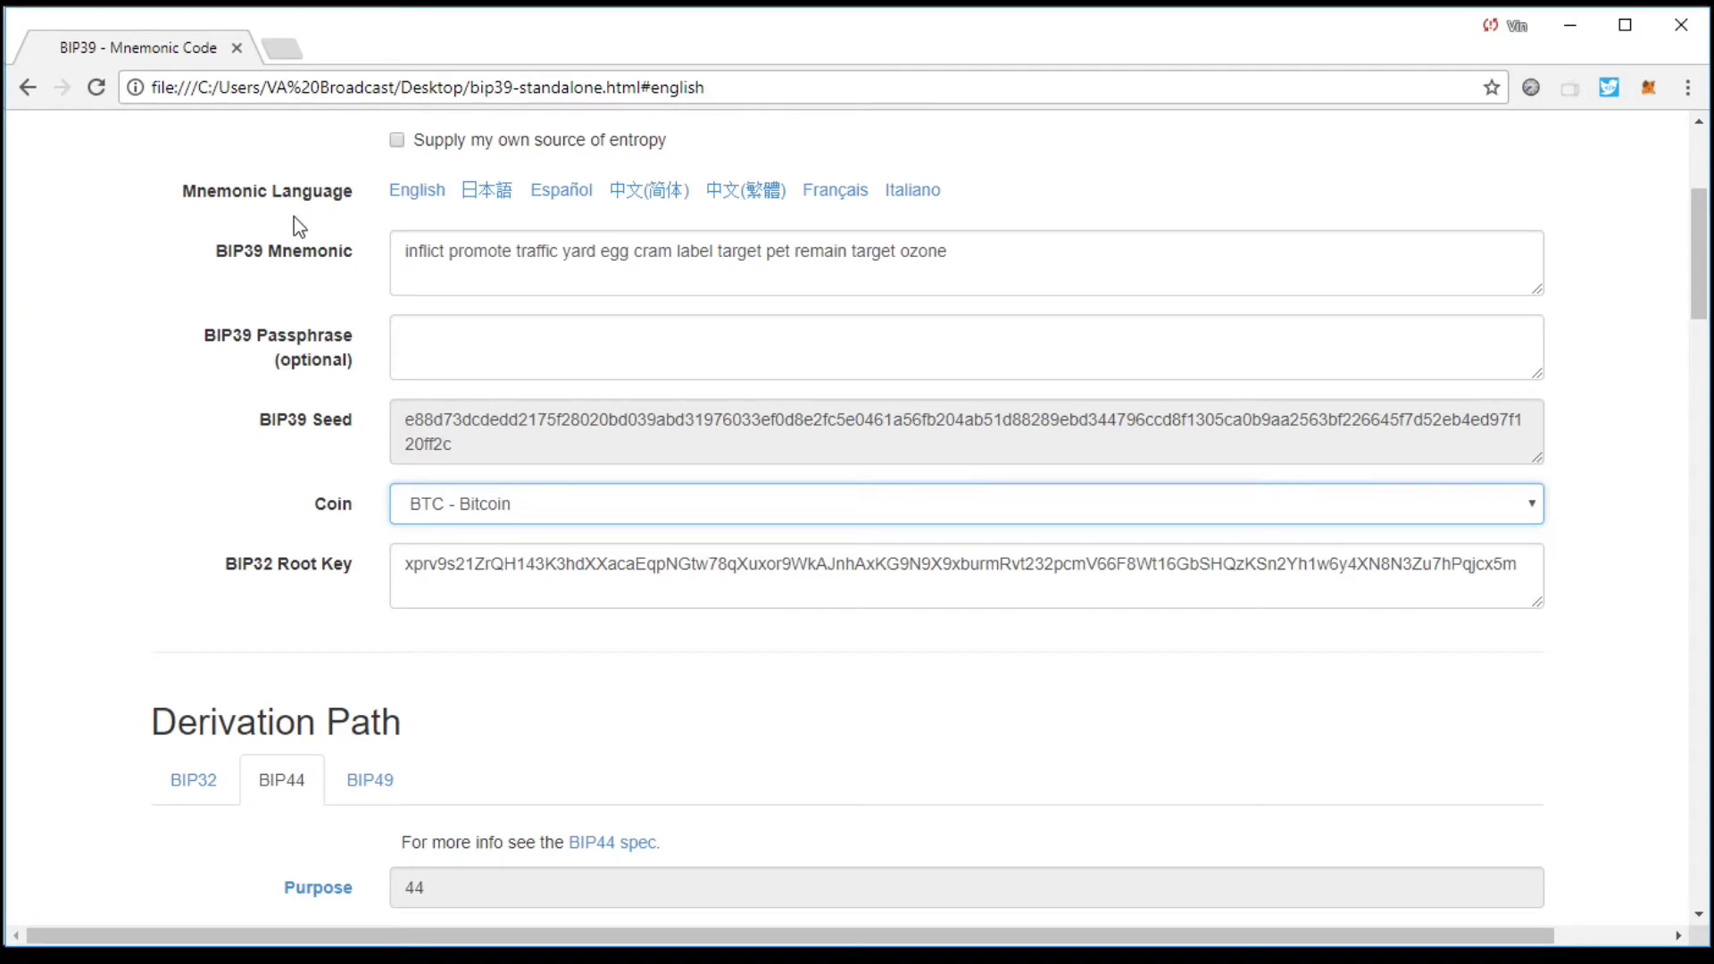
{"action": "scroll", "coordinate": [309, 324], "scroll_direction": "down", "scroll_amount": 2}
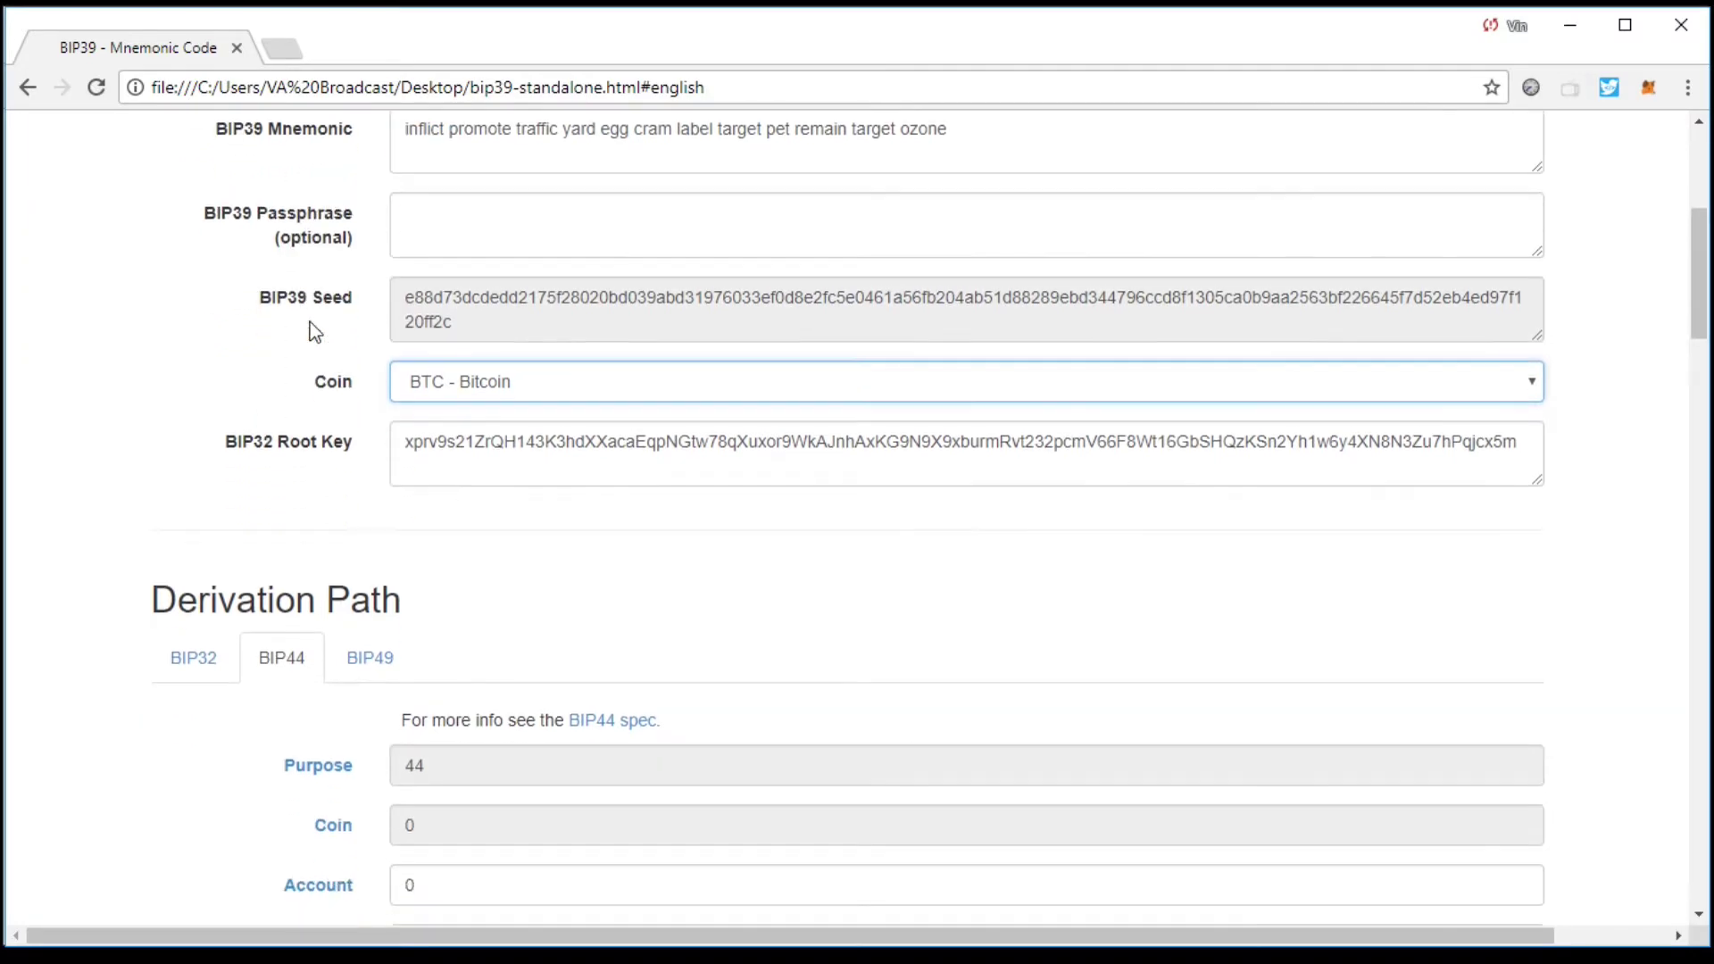
{"action": "scroll", "coordinate": [313, 332], "scroll_direction": "down", "scroll_amount": 5}
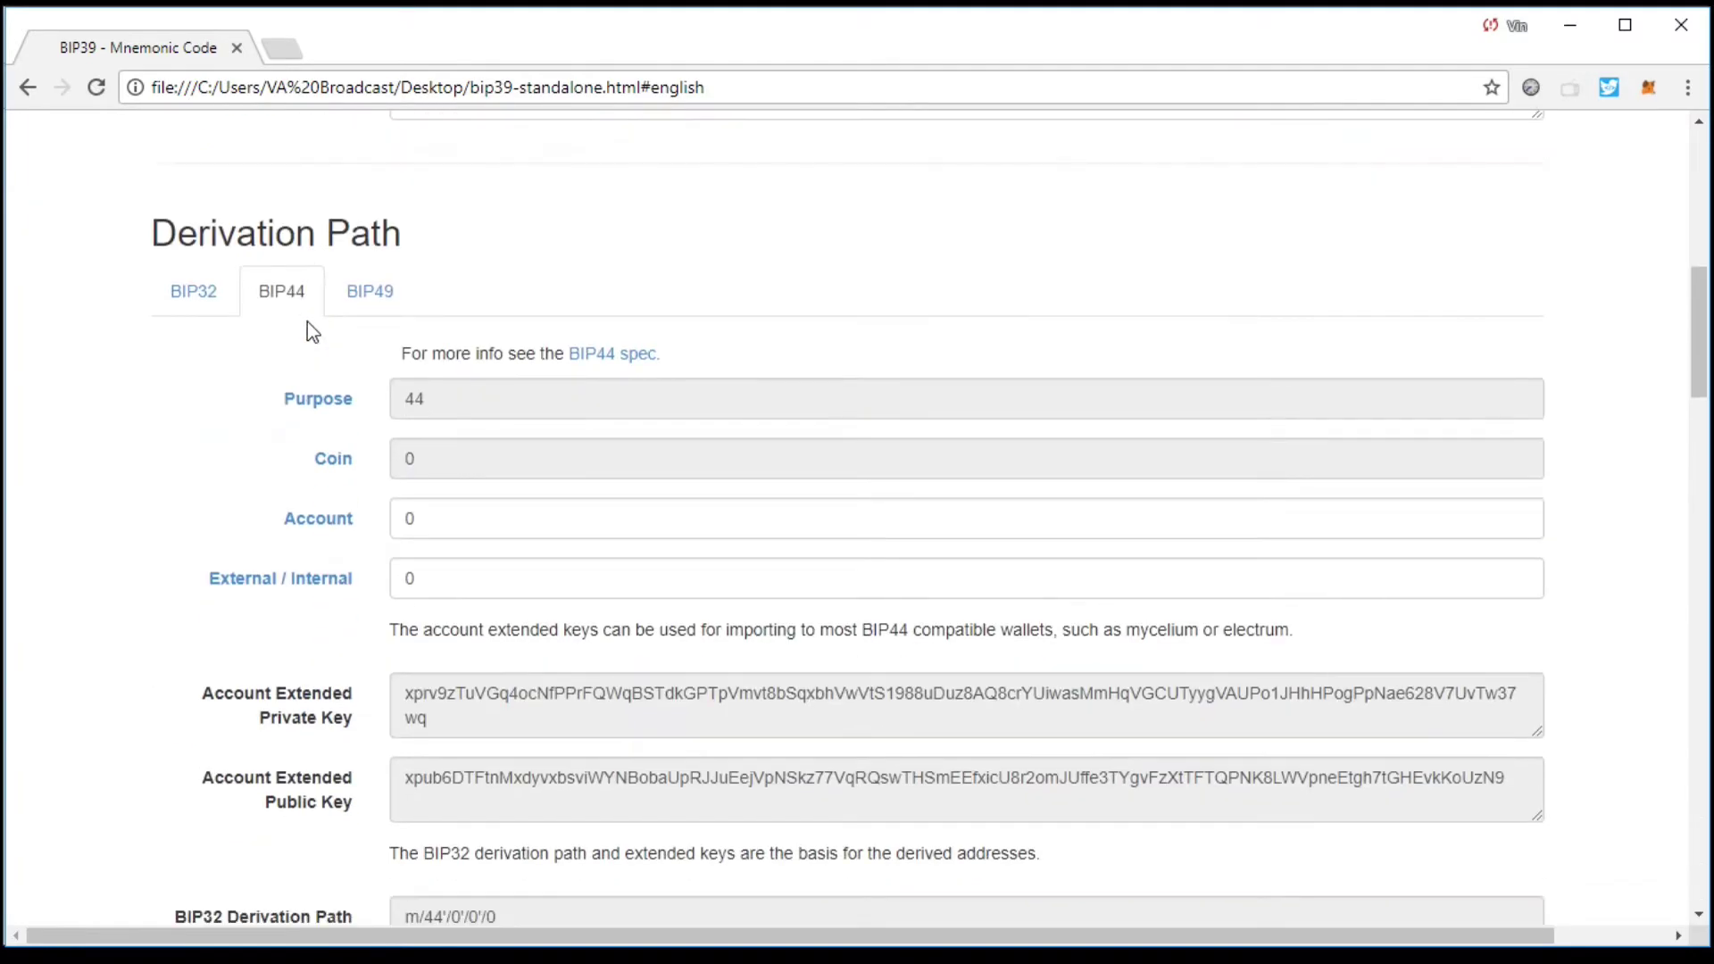
{"action": "scroll", "coordinate": [179, 254], "scroll_direction": "up", "scroll_amount": 1}
{"action": "left_click_drag", "start_coordinate": [396, 250], "coordinate": [121, 254]}
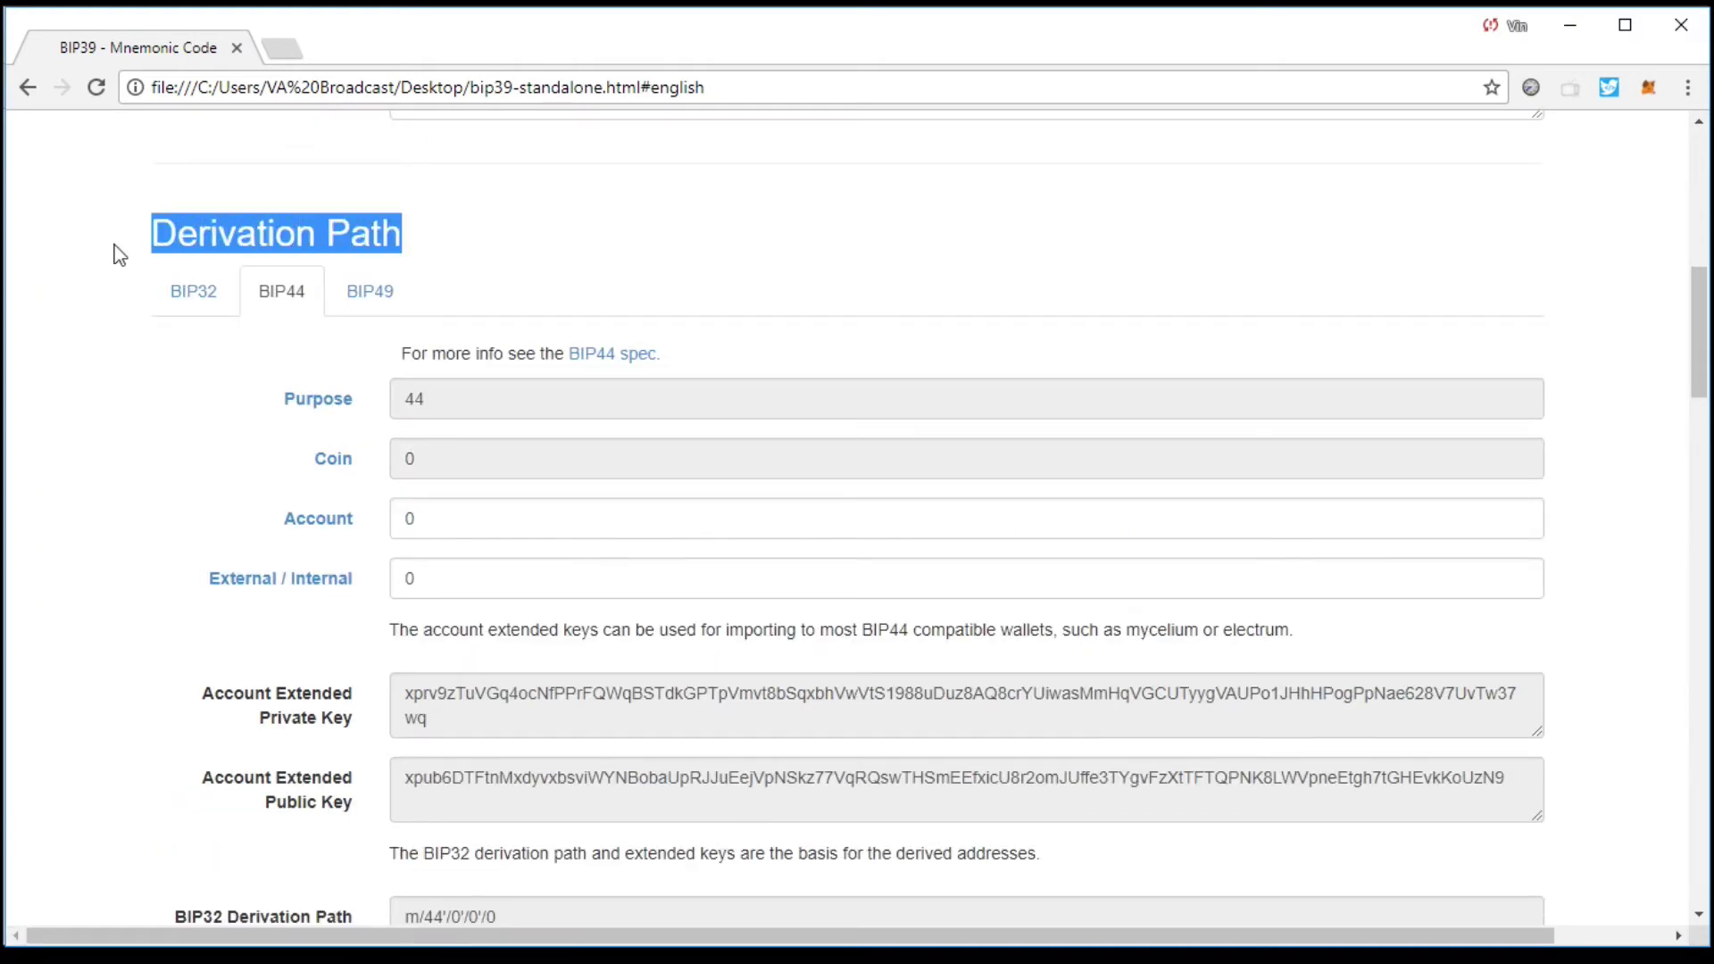
{"action": "left_click", "coordinate": [205, 299]}
{"action": "left_click", "coordinate": [510, 211]}
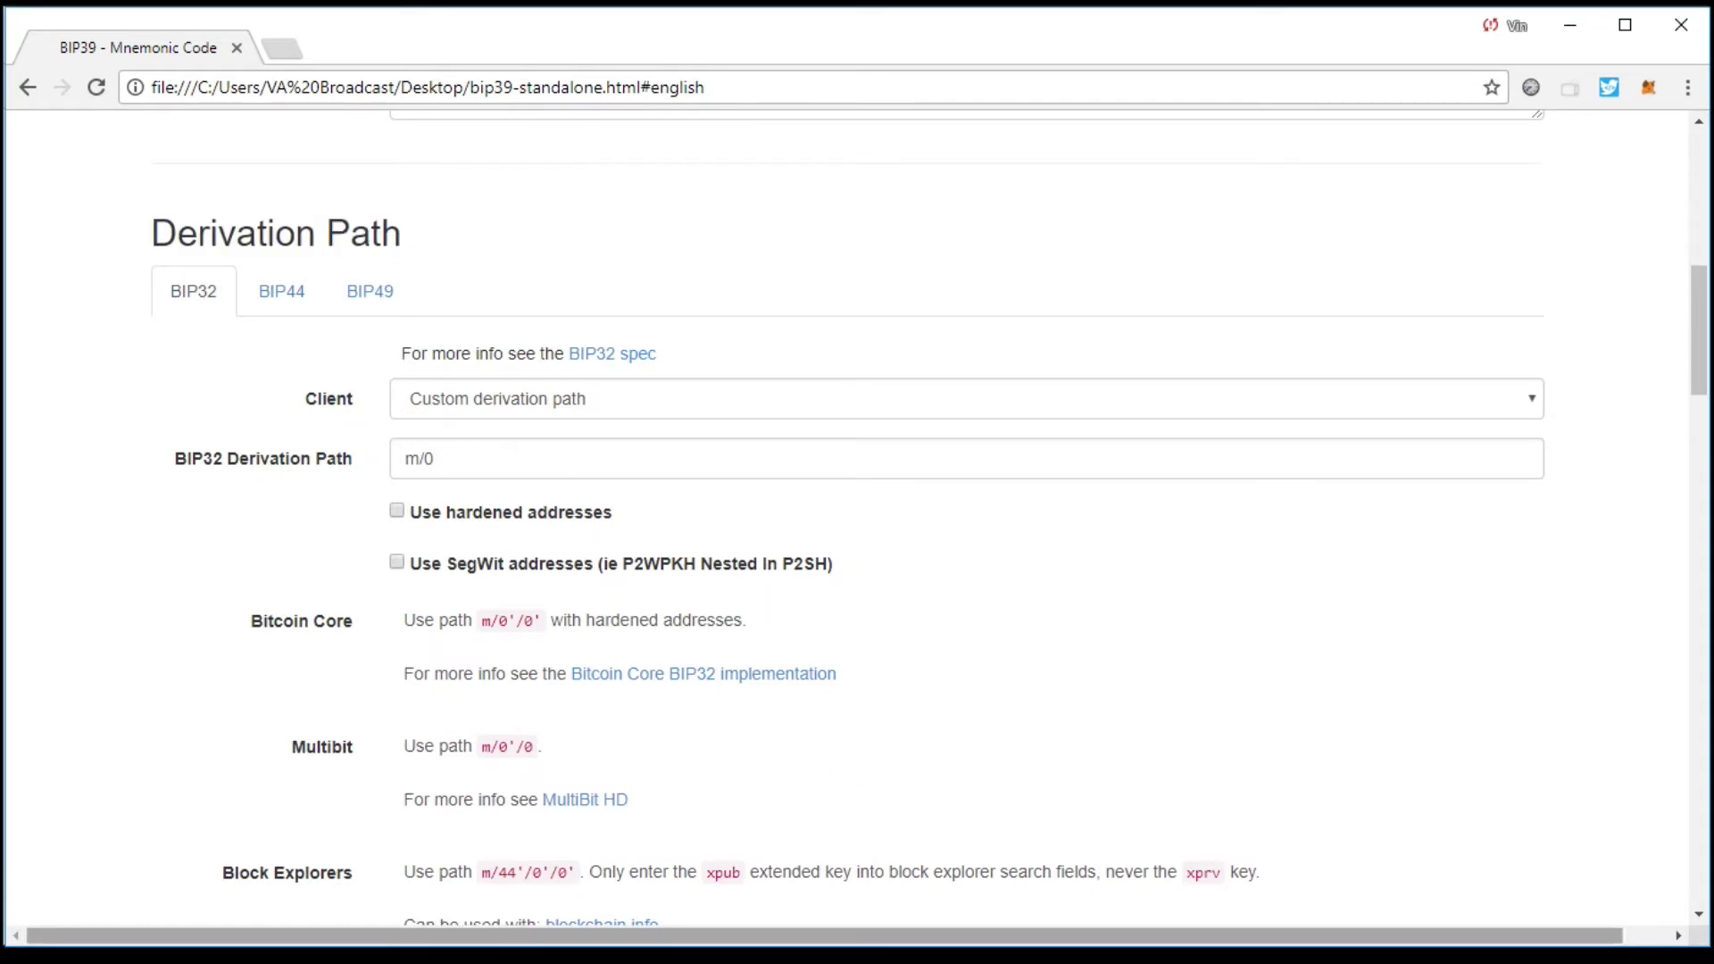
{"action": "scroll", "coordinate": [432, 482], "scroll_direction": "down", "scroll_amount": 1}
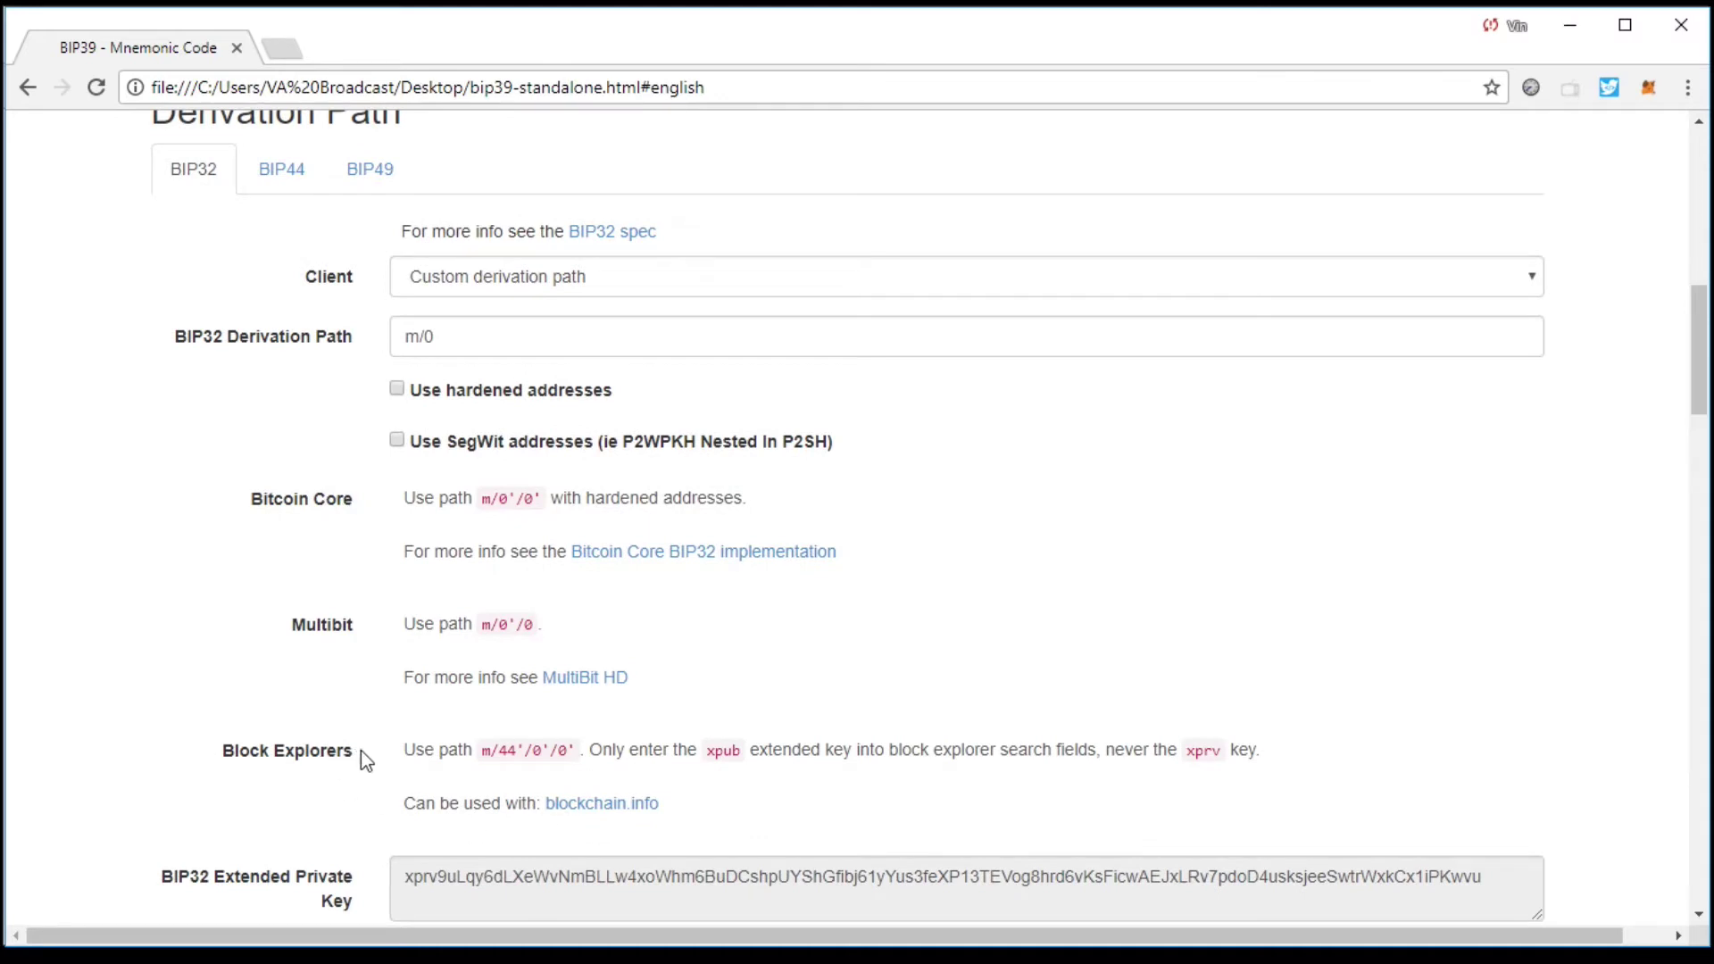
{"action": "left_click_drag", "start_coordinate": [360, 751], "coordinate": [229, 749]}
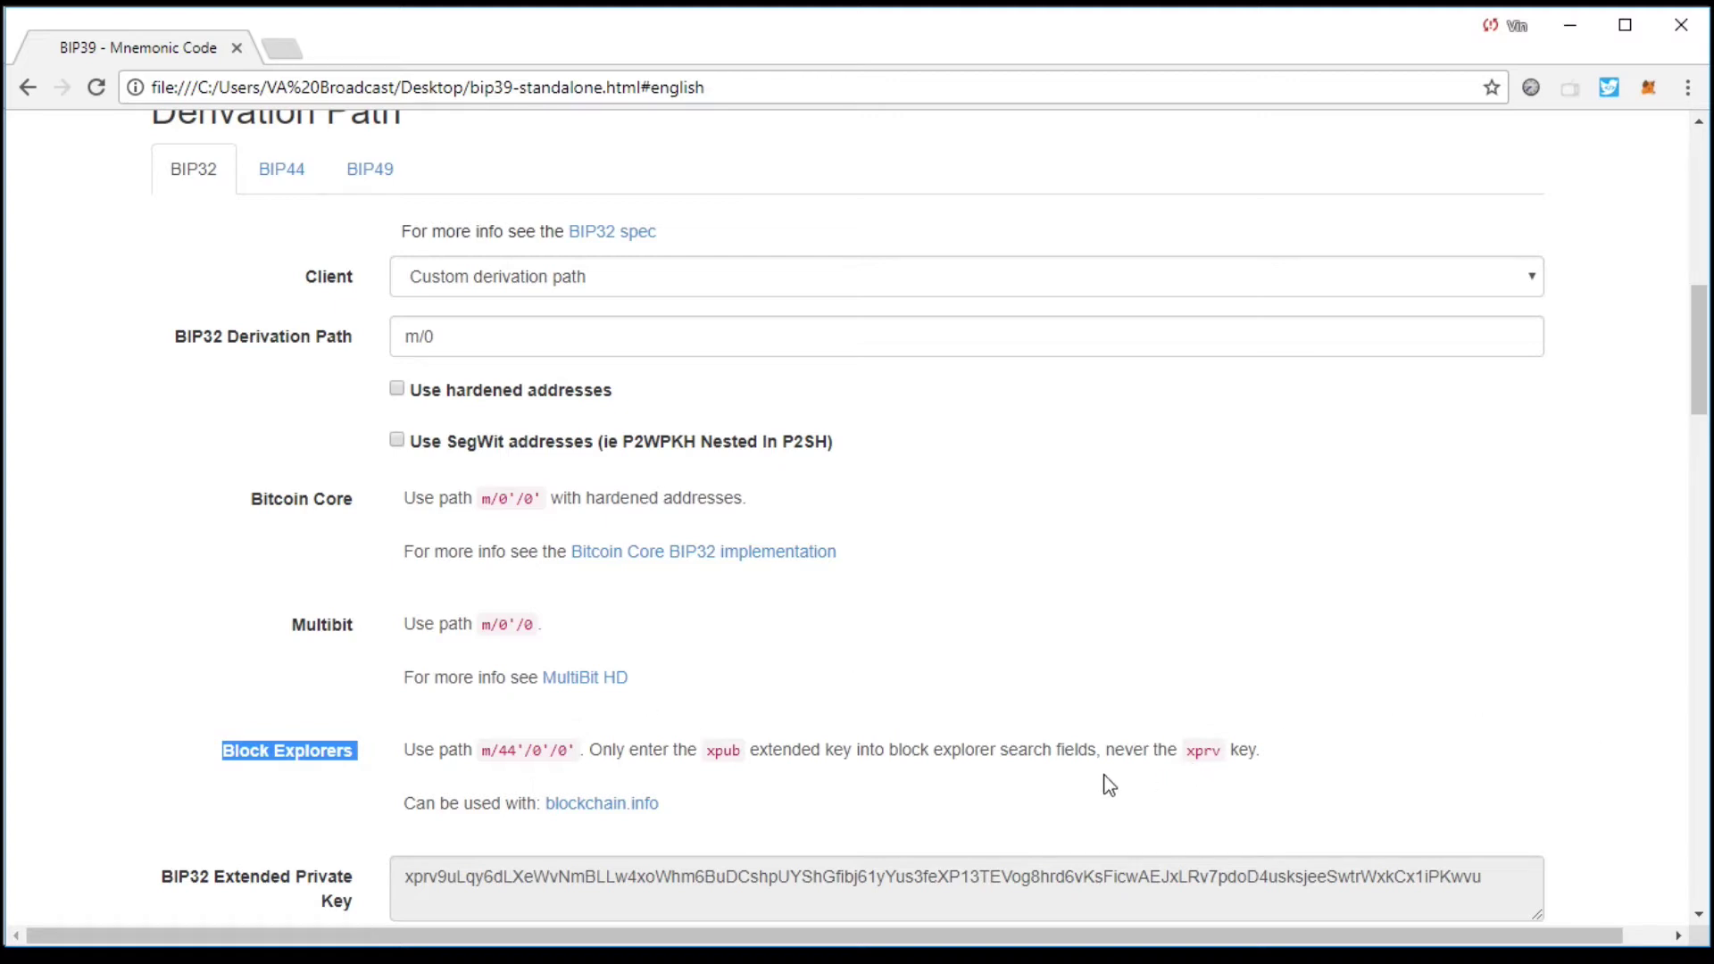
{"action": "left_click", "coordinate": [255, 765]}
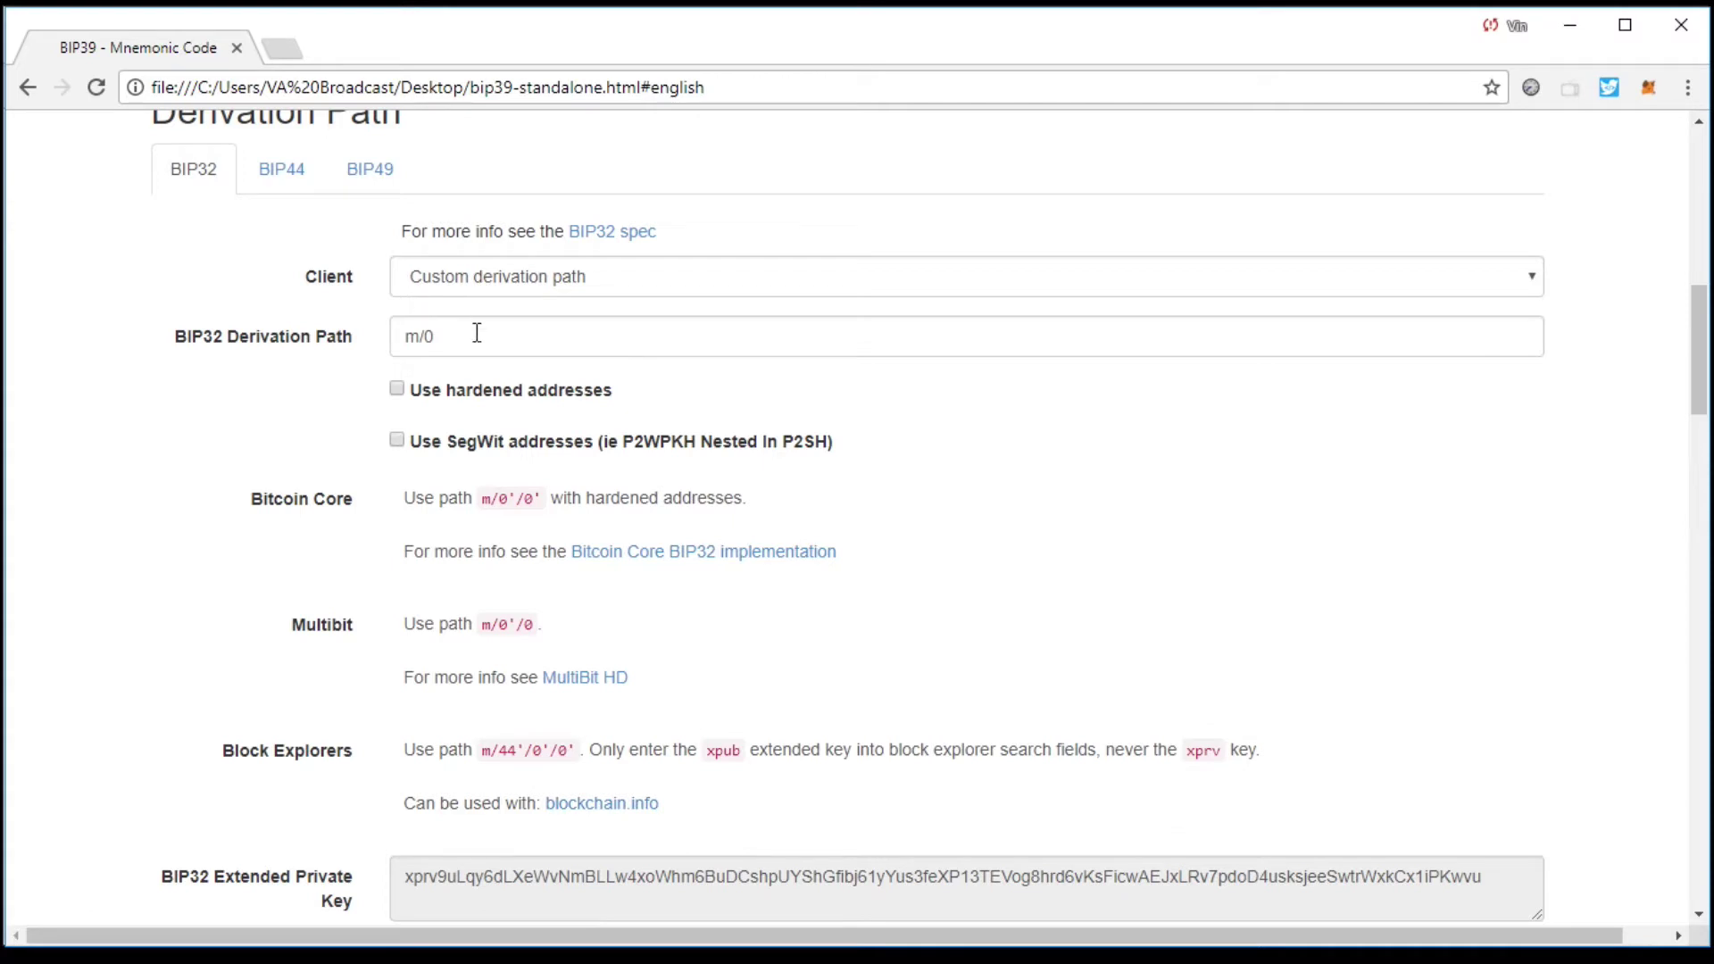
Choose the blockchain.info client preset, giving derivation path m/44'/0'/0'.
{"action": "left_click", "coordinate": [489, 288]}
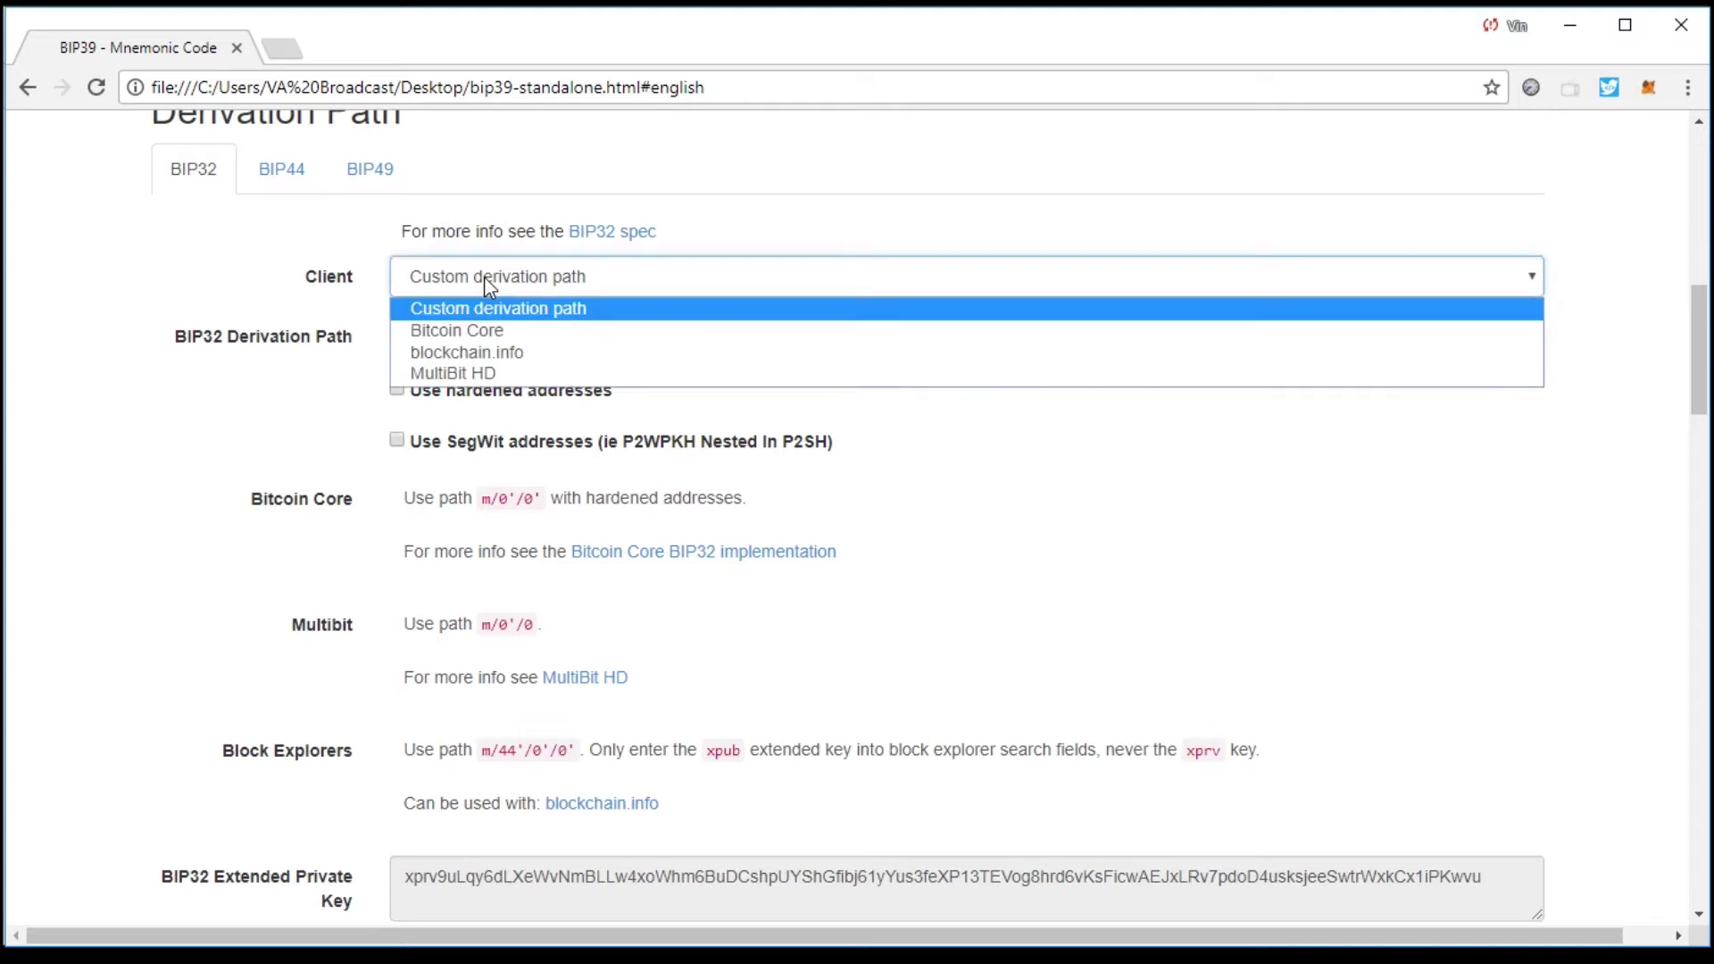
{"action": "left_click", "coordinate": [484, 353]}
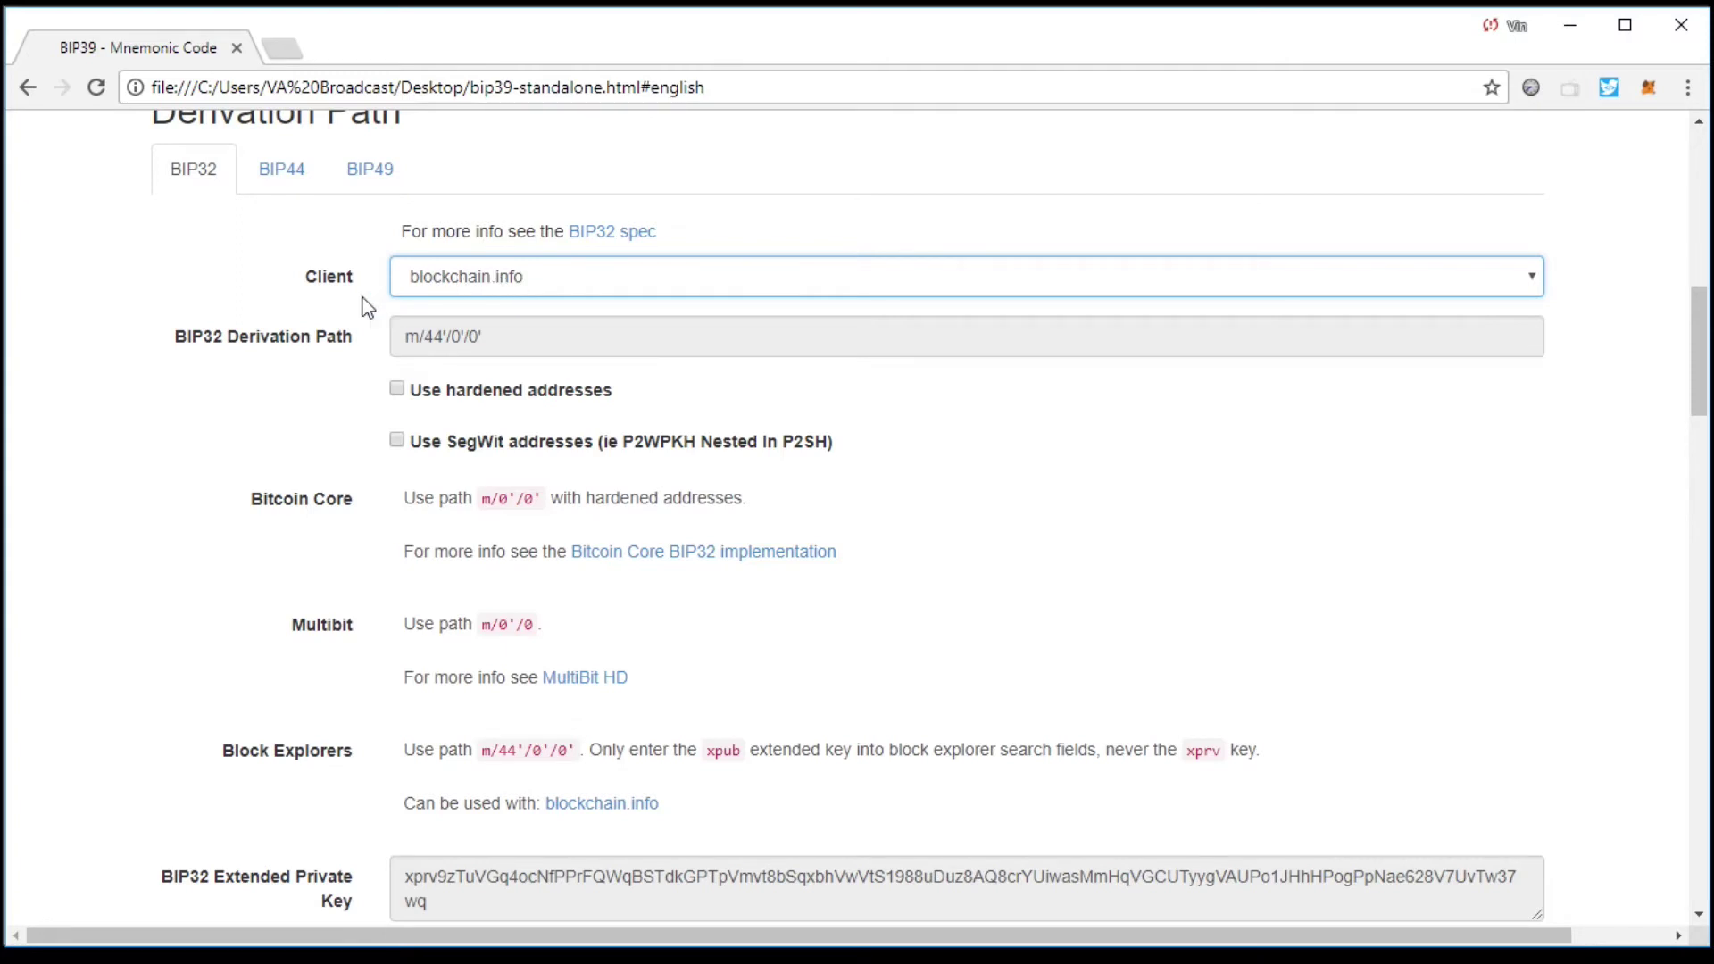
{"action": "scroll", "coordinate": [366, 308], "scroll_direction": "down", "scroll_amount": 1}
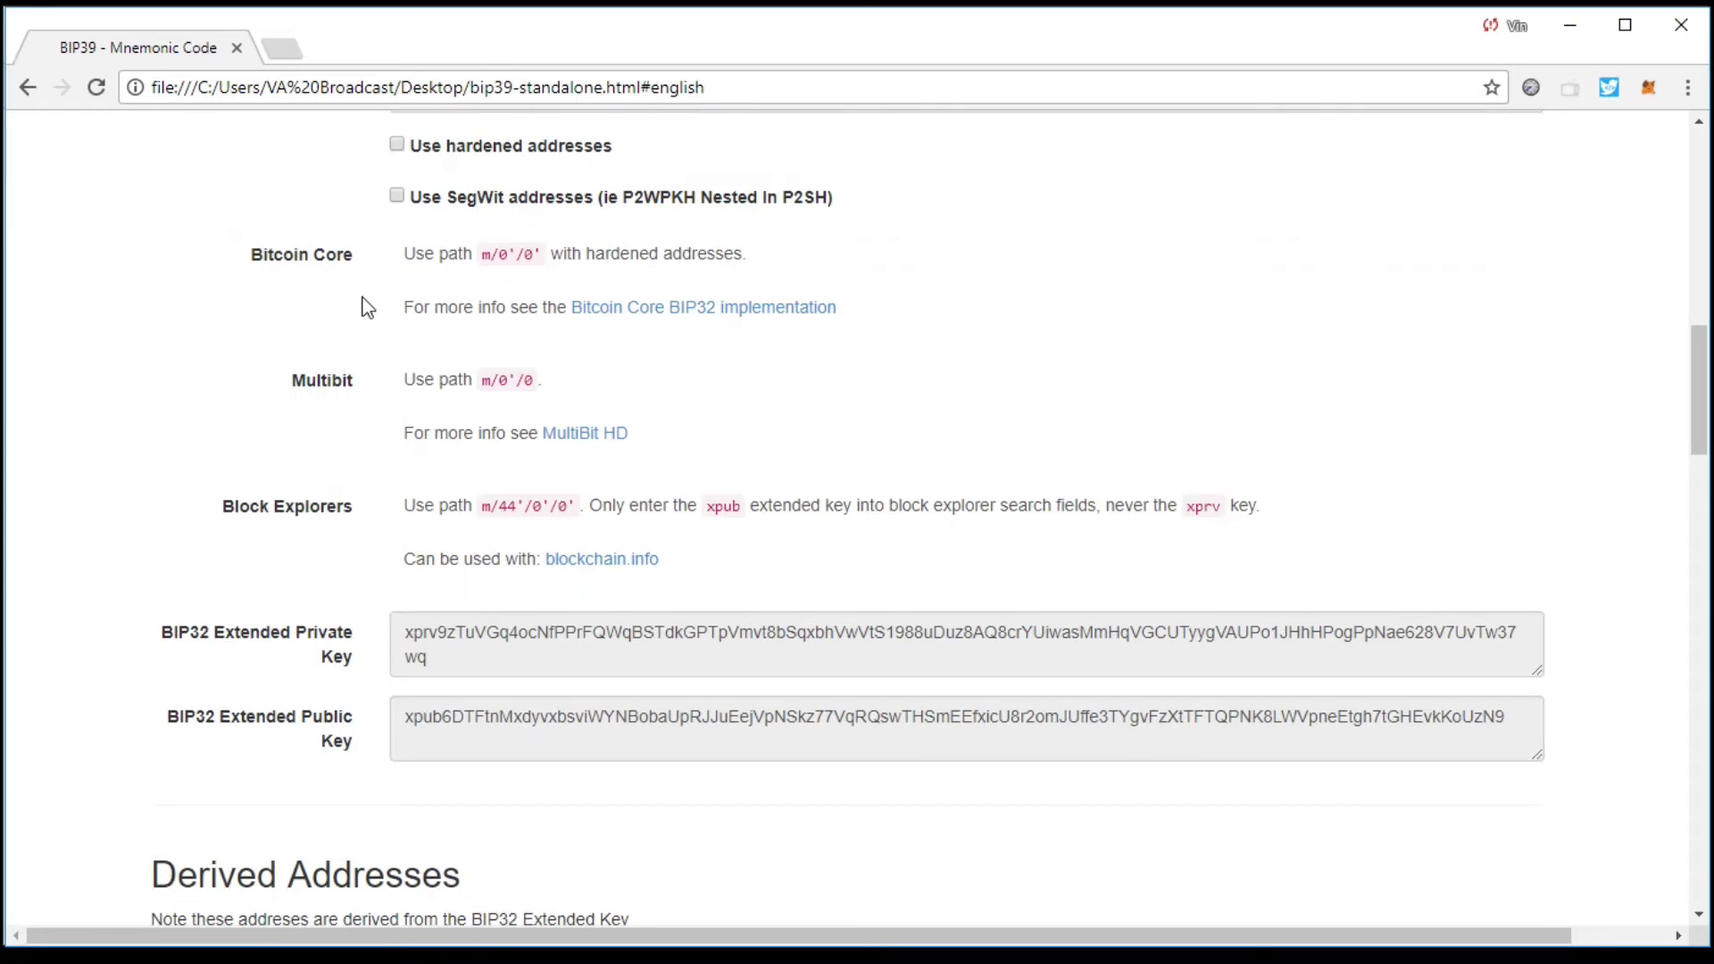
{"action": "scroll", "coordinate": [365, 308], "scroll_direction": "up", "scroll_amount": 3}
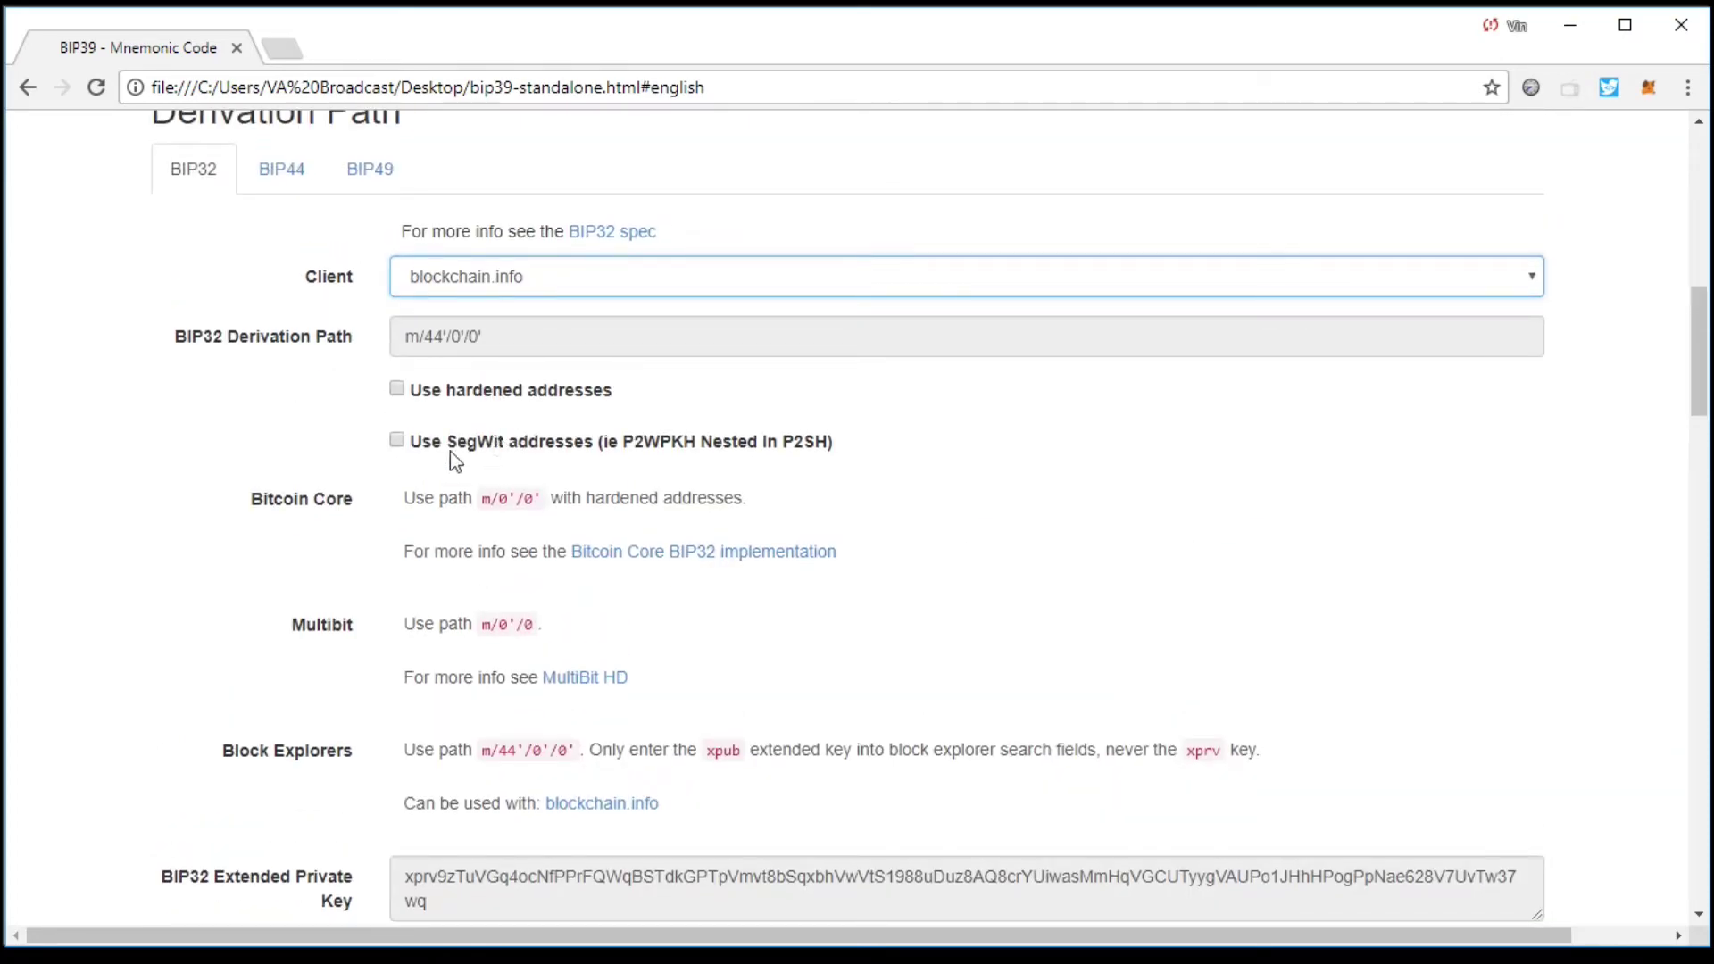
Enable 'Use SegWit addresses' so the derived addresses begin with 3.
{"action": "left_click", "coordinate": [398, 441]}
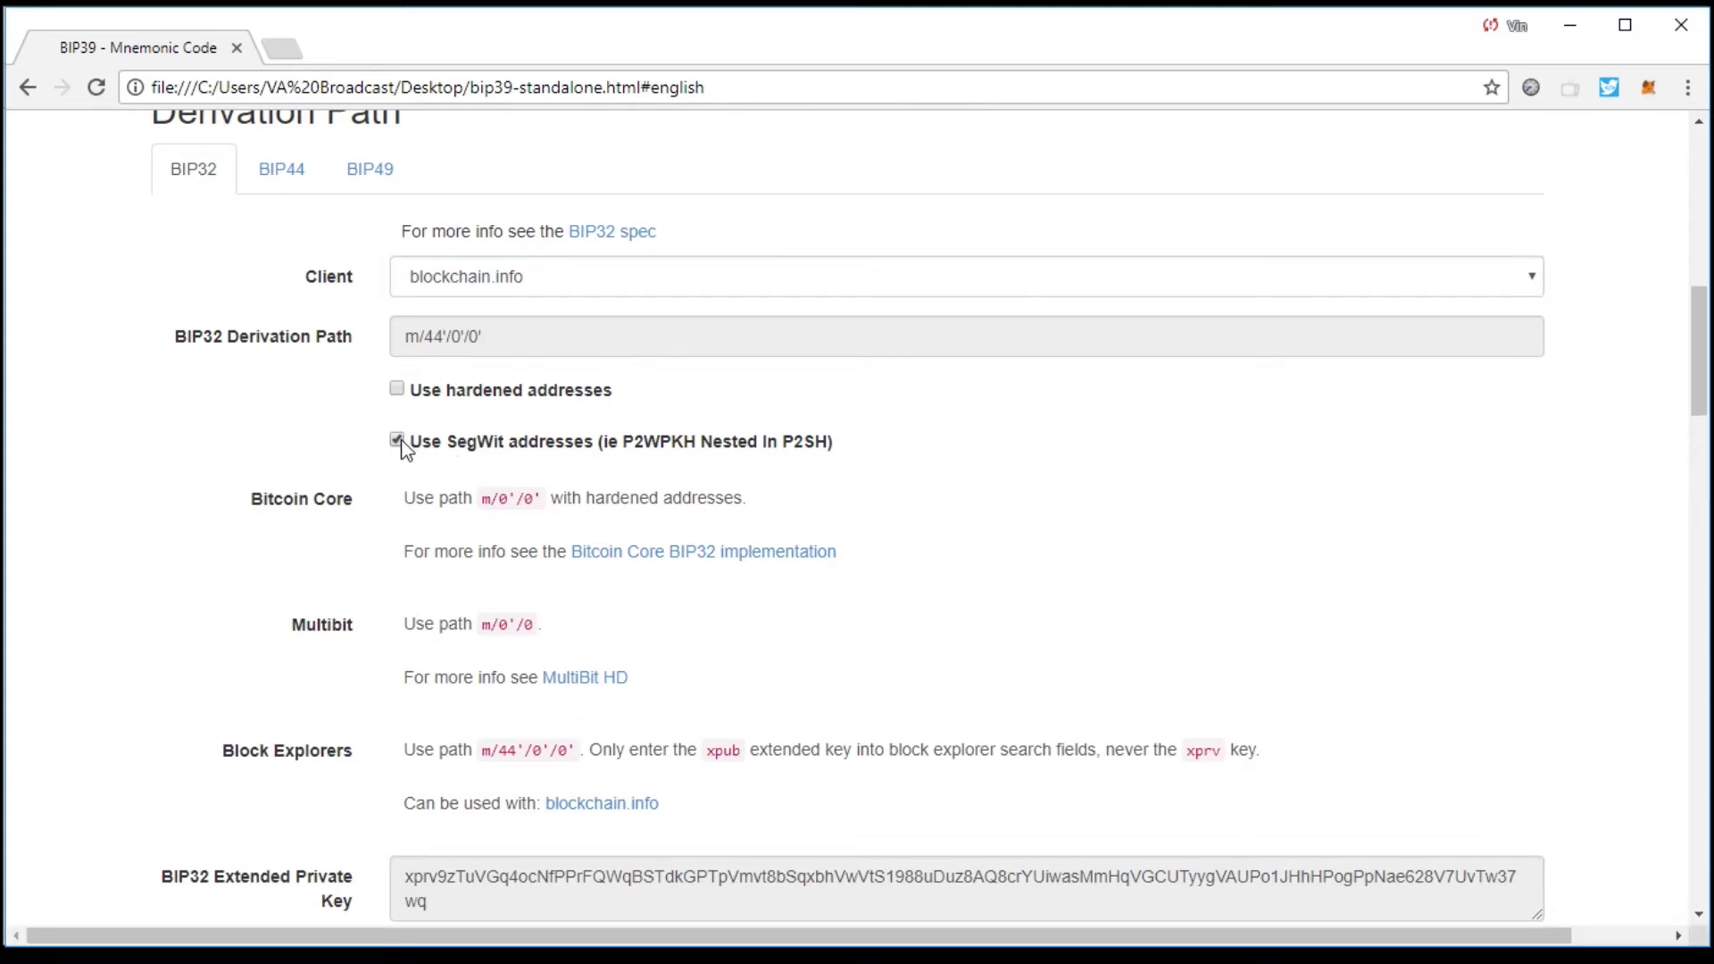
{"action": "left_click", "coordinate": [398, 441]}
{"action": "left_click", "coordinate": [397, 441]}
{"action": "scroll", "coordinate": [359, 384], "scroll_direction": "down", "scroll_amount": 4}
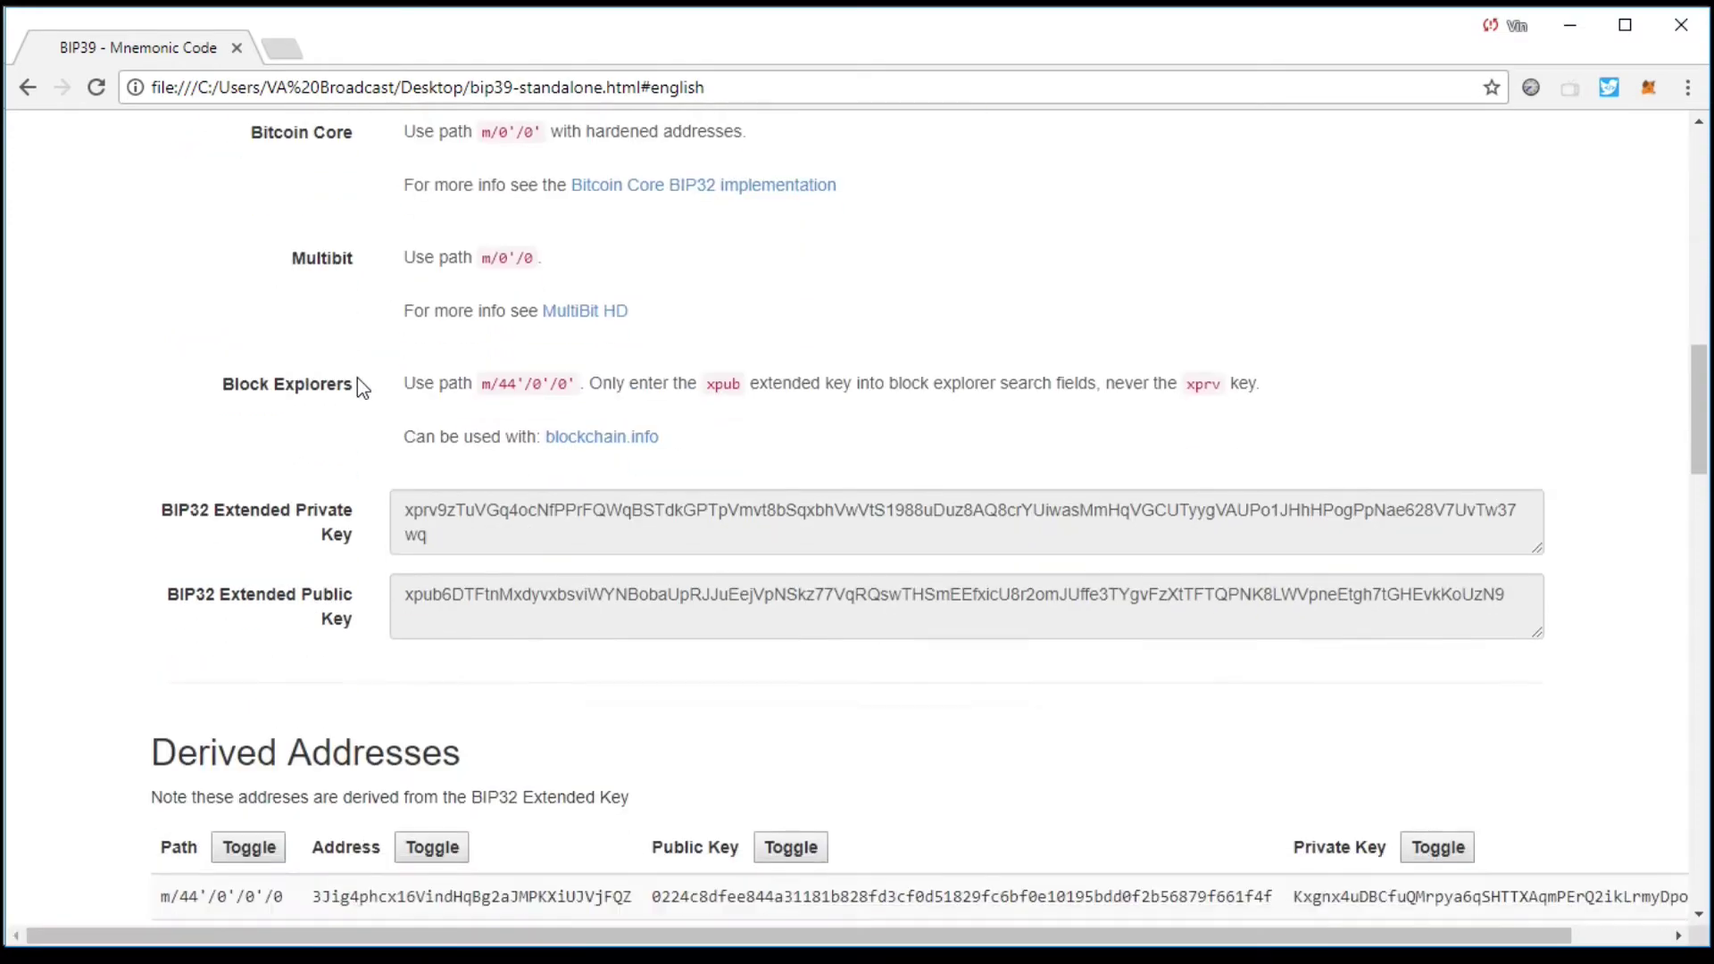
{"action": "scroll", "coordinate": [357, 377], "scroll_direction": "down", "scroll_amount": 5}
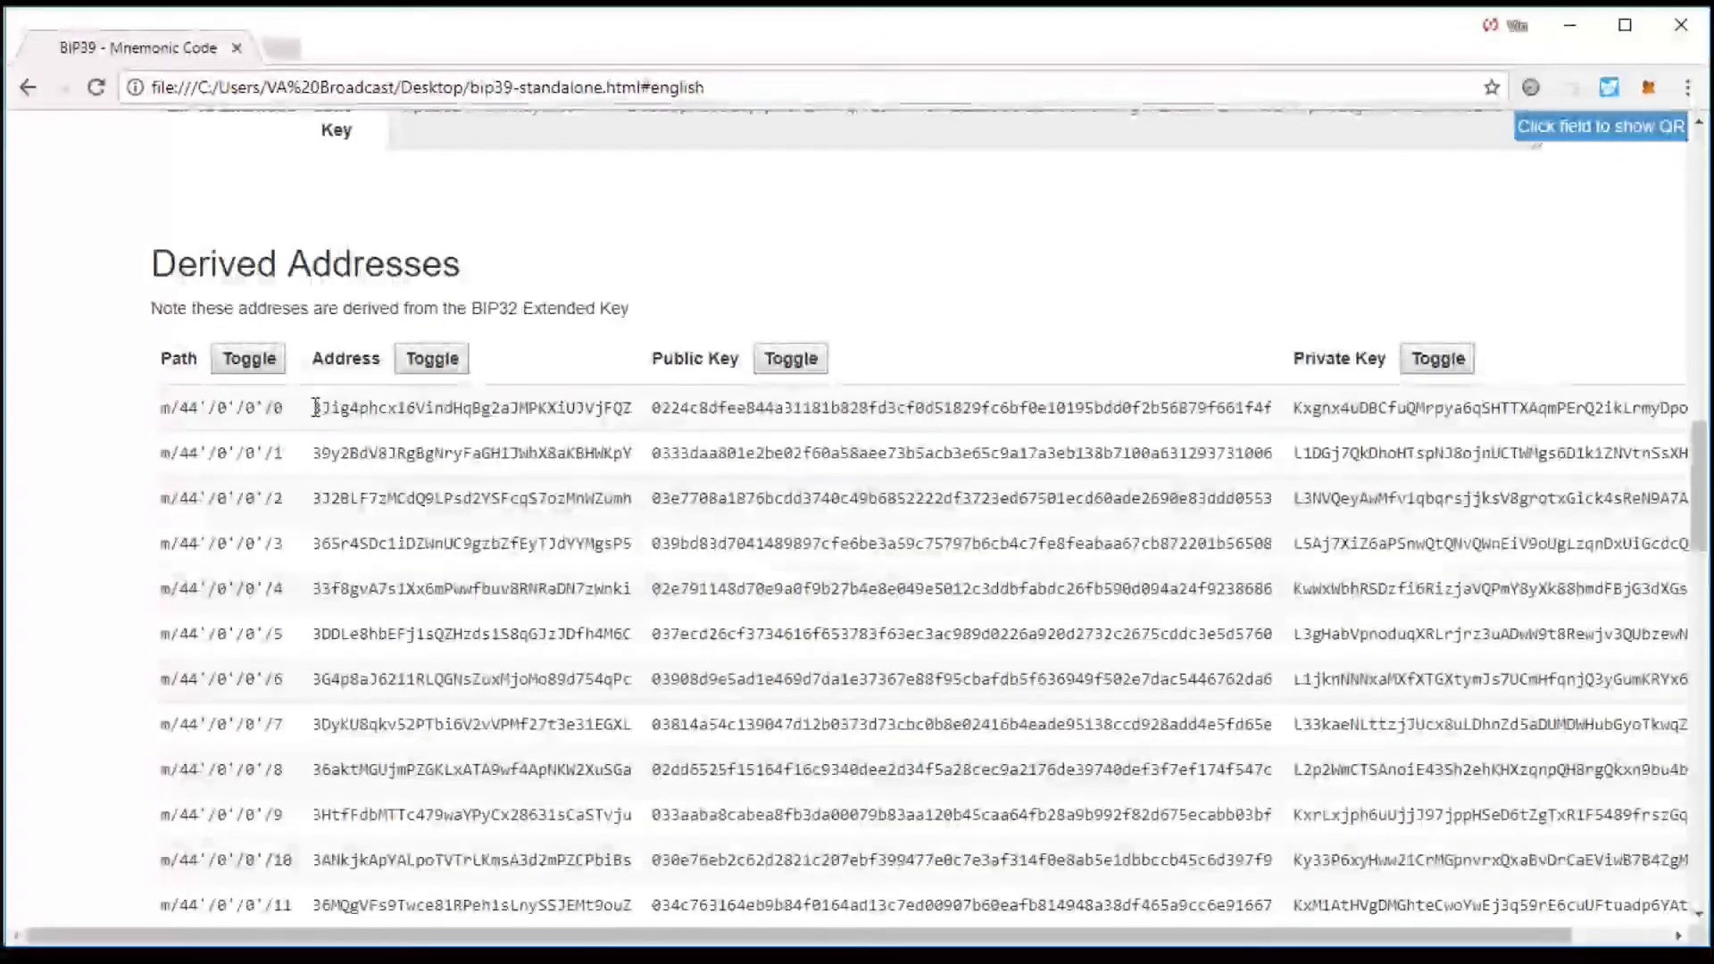
{"action": "left_click_drag", "start_coordinate": [316, 408], "coordinate": [634, 413]}
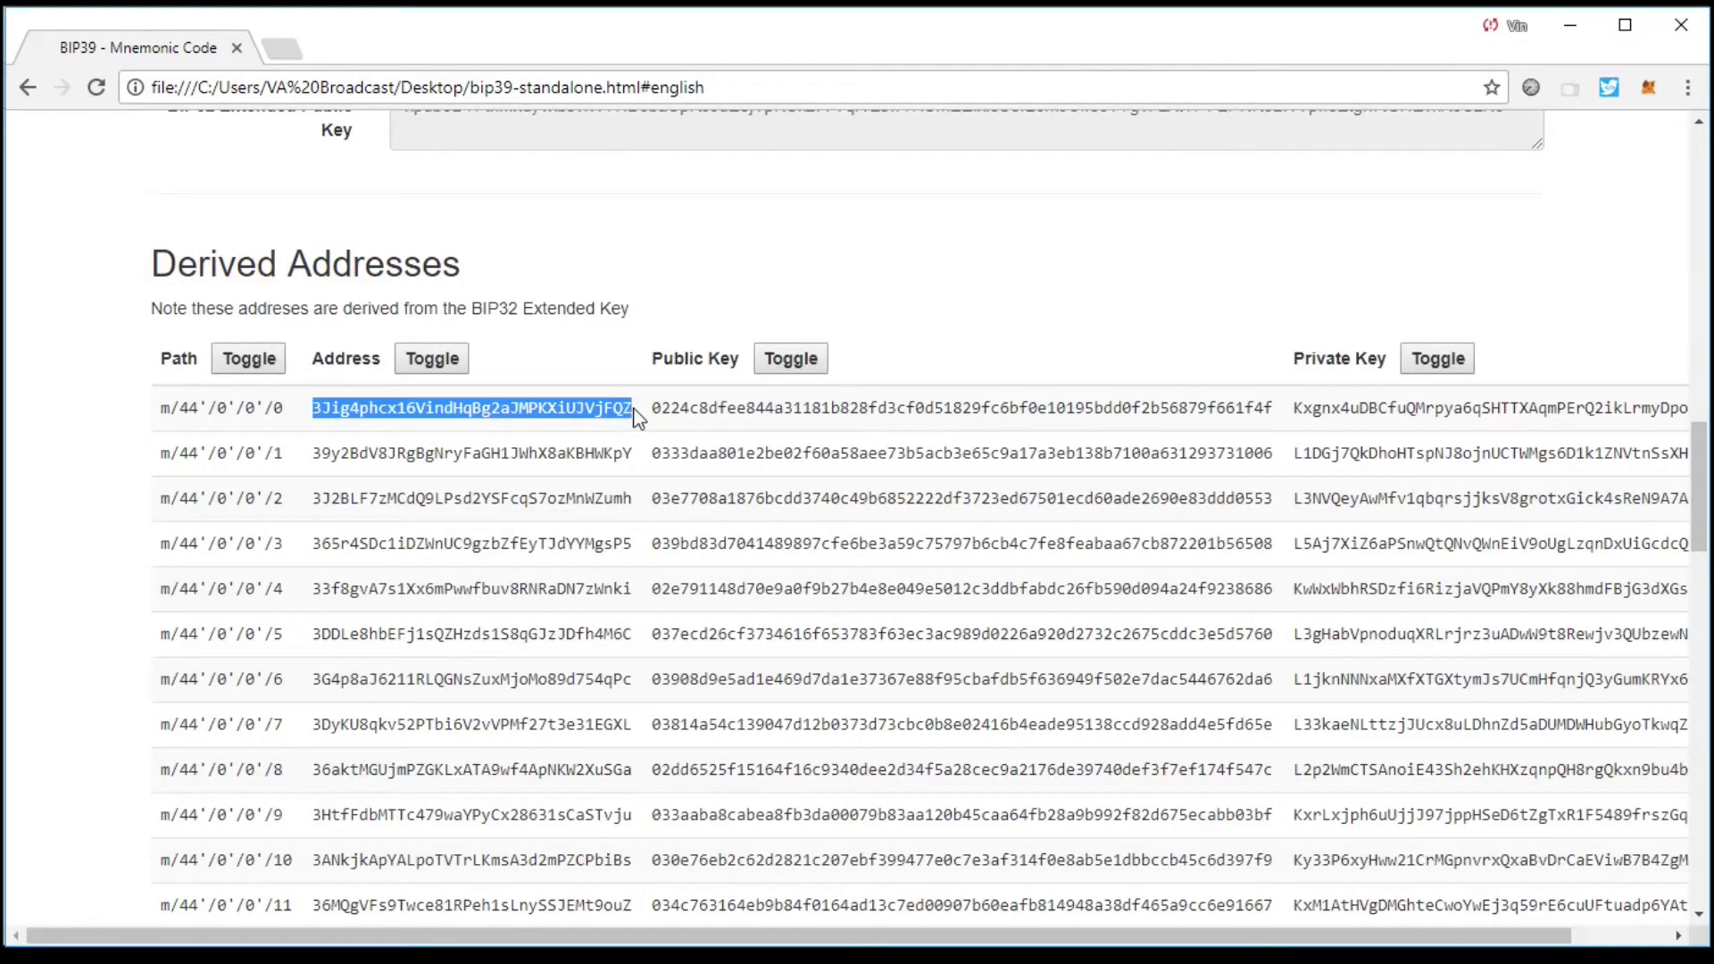
Untick 'Use SegWit addresses' and check that the first derived address now starts with 1.
{"action": "left_click", "coordinate": [721, 280]}
{"action": "scroll", "coordinate": [575, 355], "scroll_direction": "up", "scroll_amount": 4}
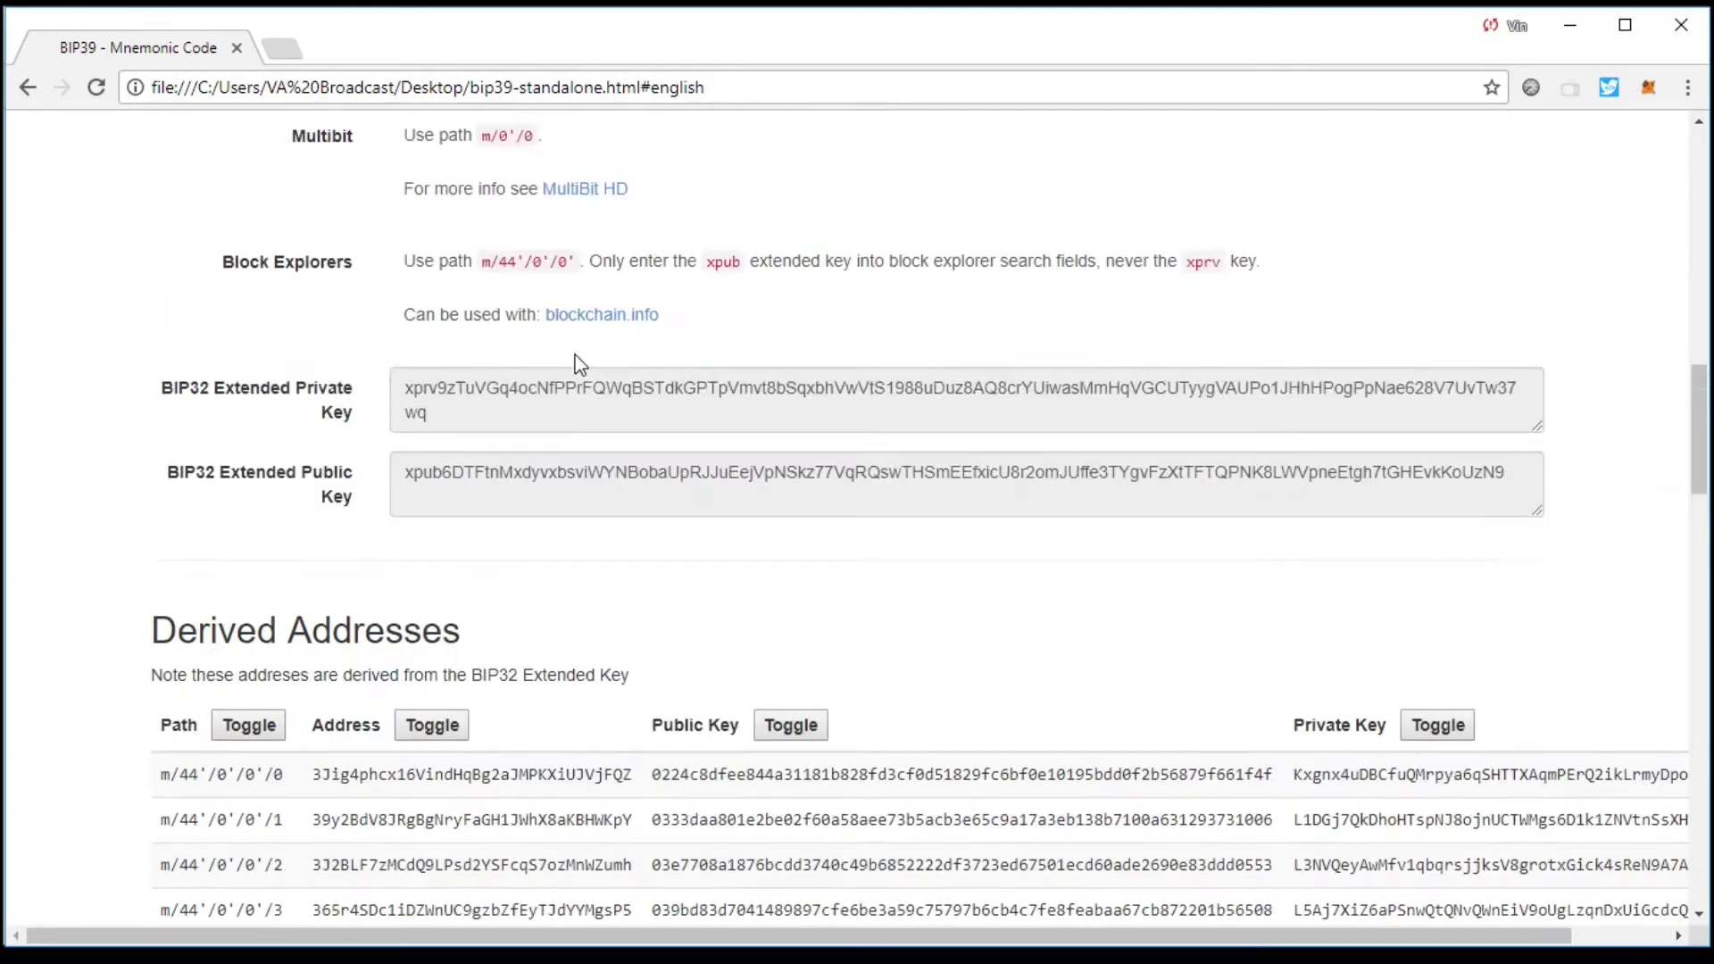
{"action": "scroll", "coordinate": [575, 355], "scroll_direction": "up", "scroll_amount": 8}
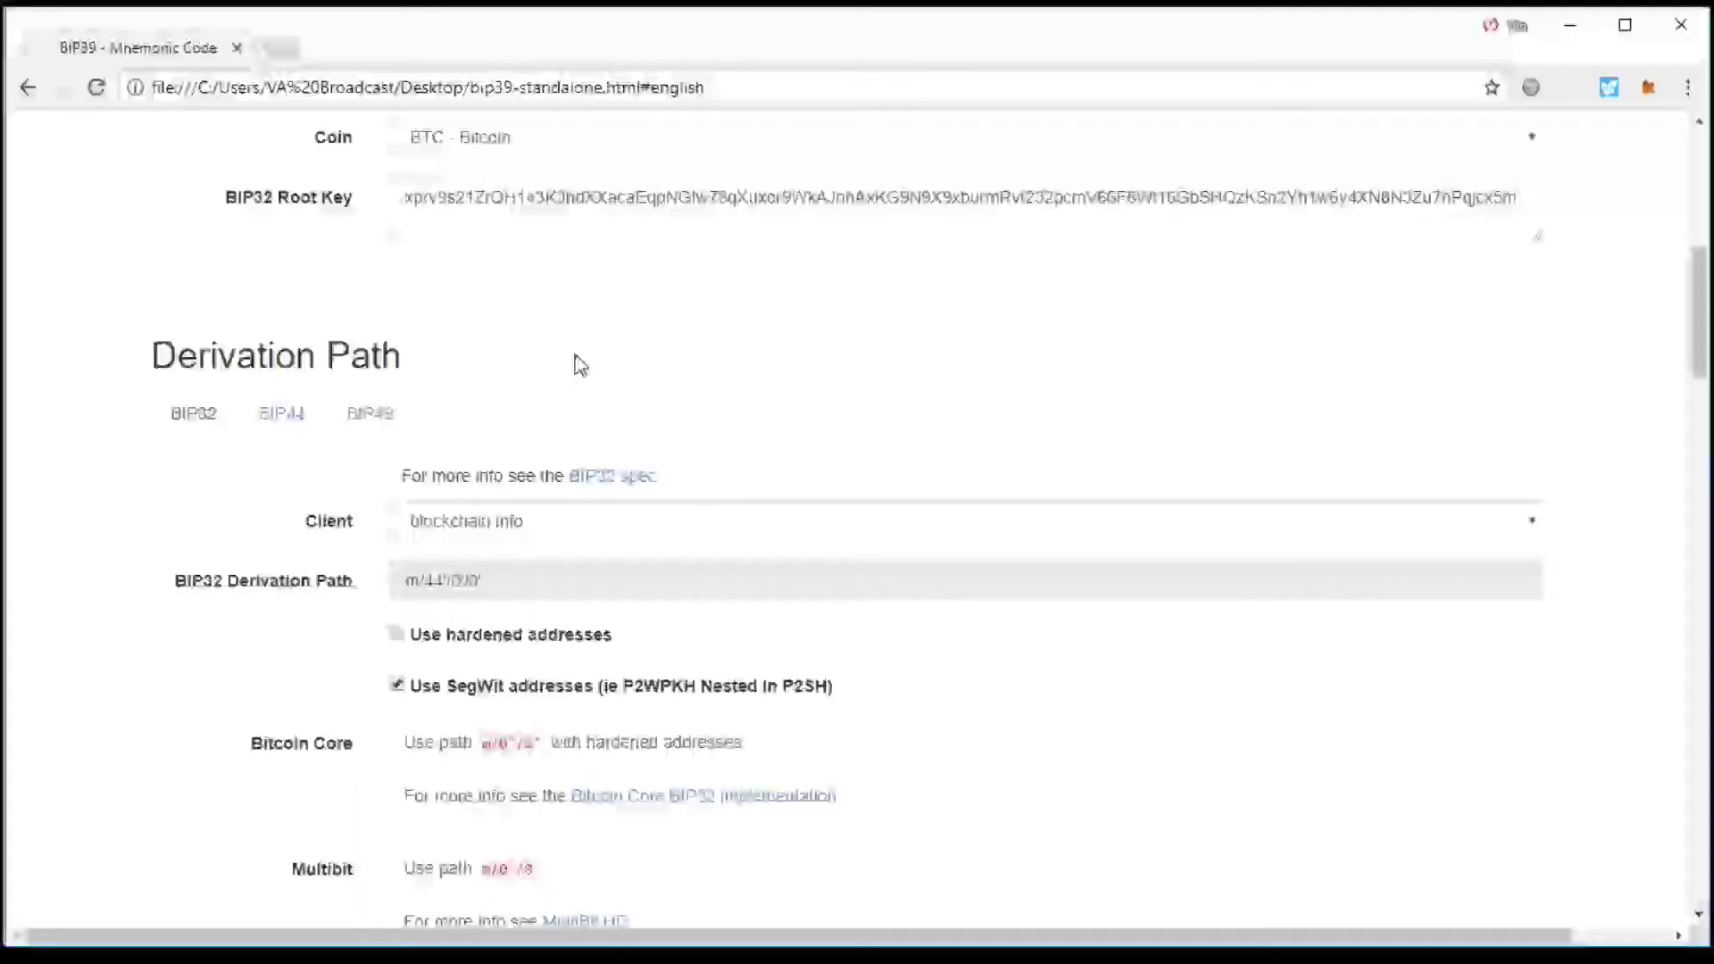
{"action": "left_click", "coordinate": [396, 687]}
{"action": "scroll", "coordinate": [268, 497], "scroll_direction": "down", "scroll_amount": 7}
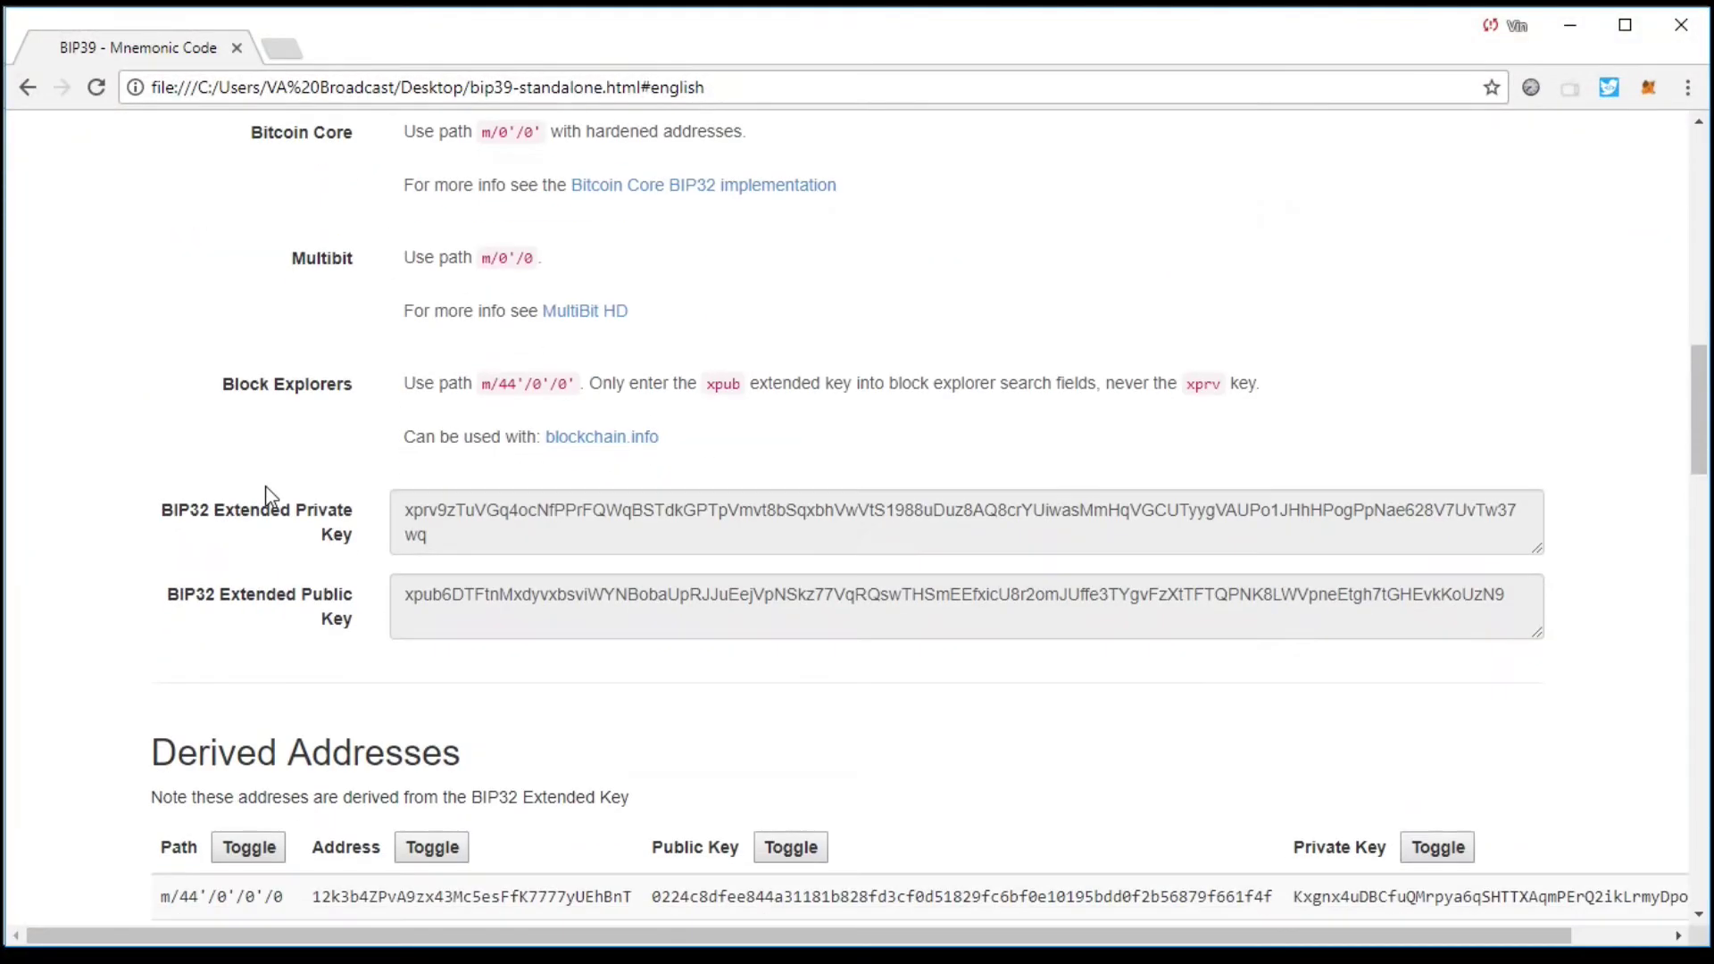
{"action": "scroll", "coordinate": [268, 495], "scroll_direction": "down", "scroll_amount": 5}
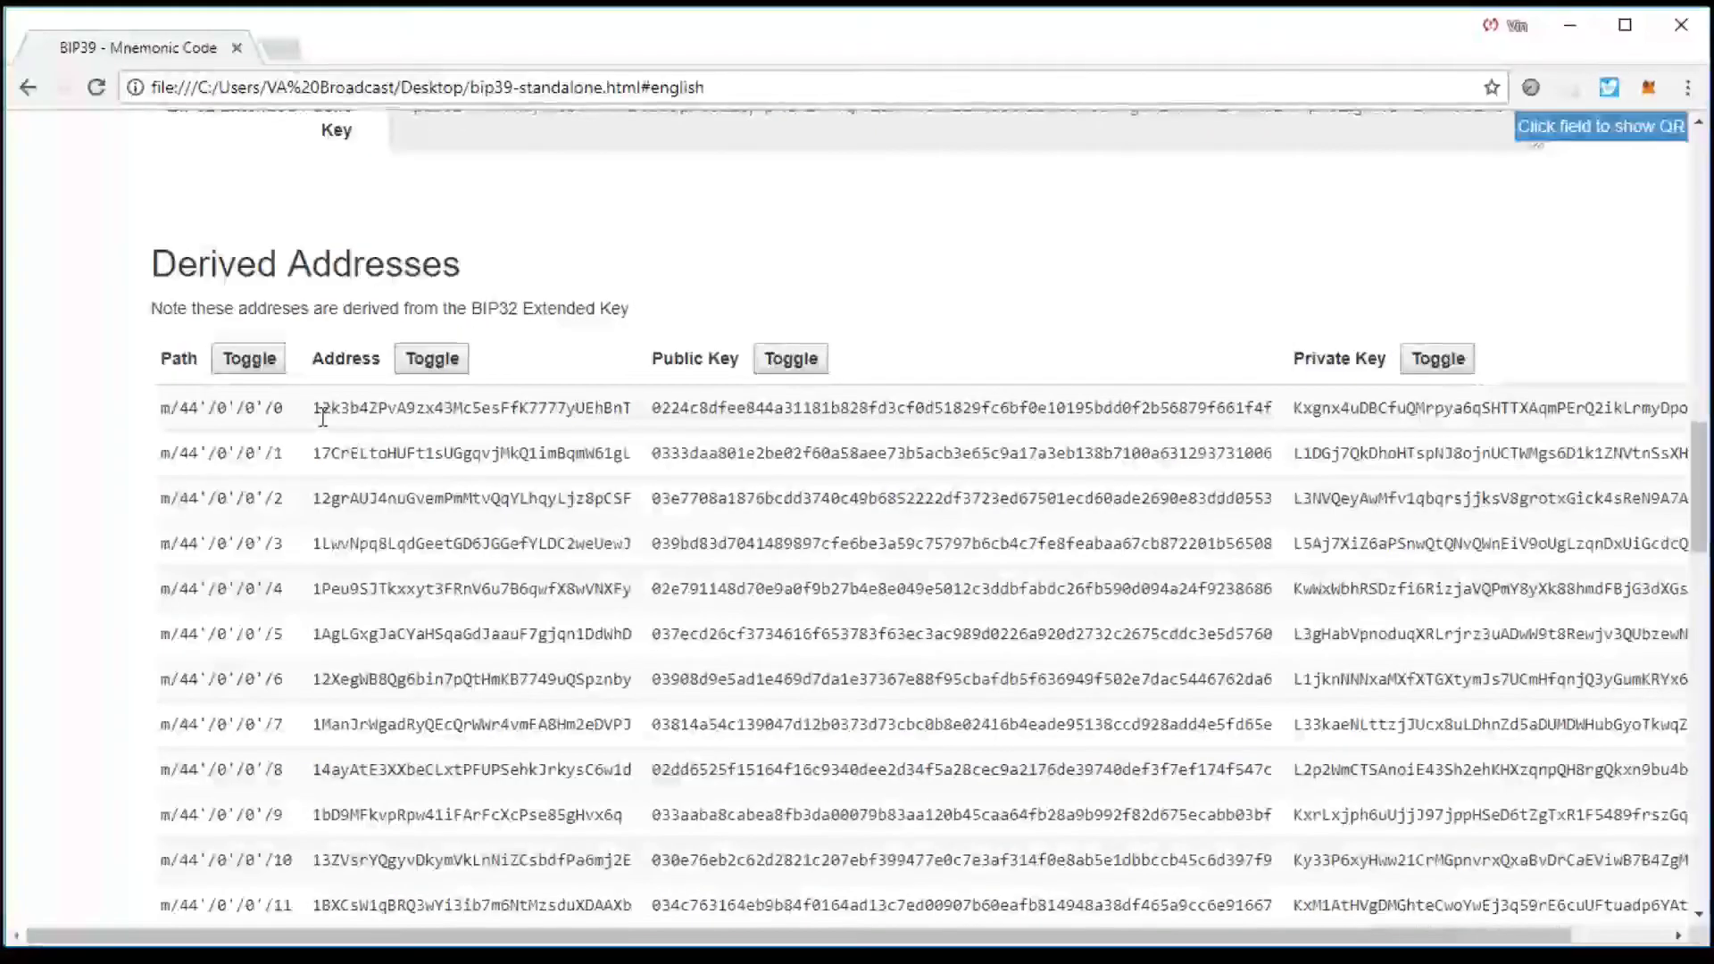
{"action": "left_click_drag", "start_coordinate": [314, 411], "coordinate": [633, 416]}
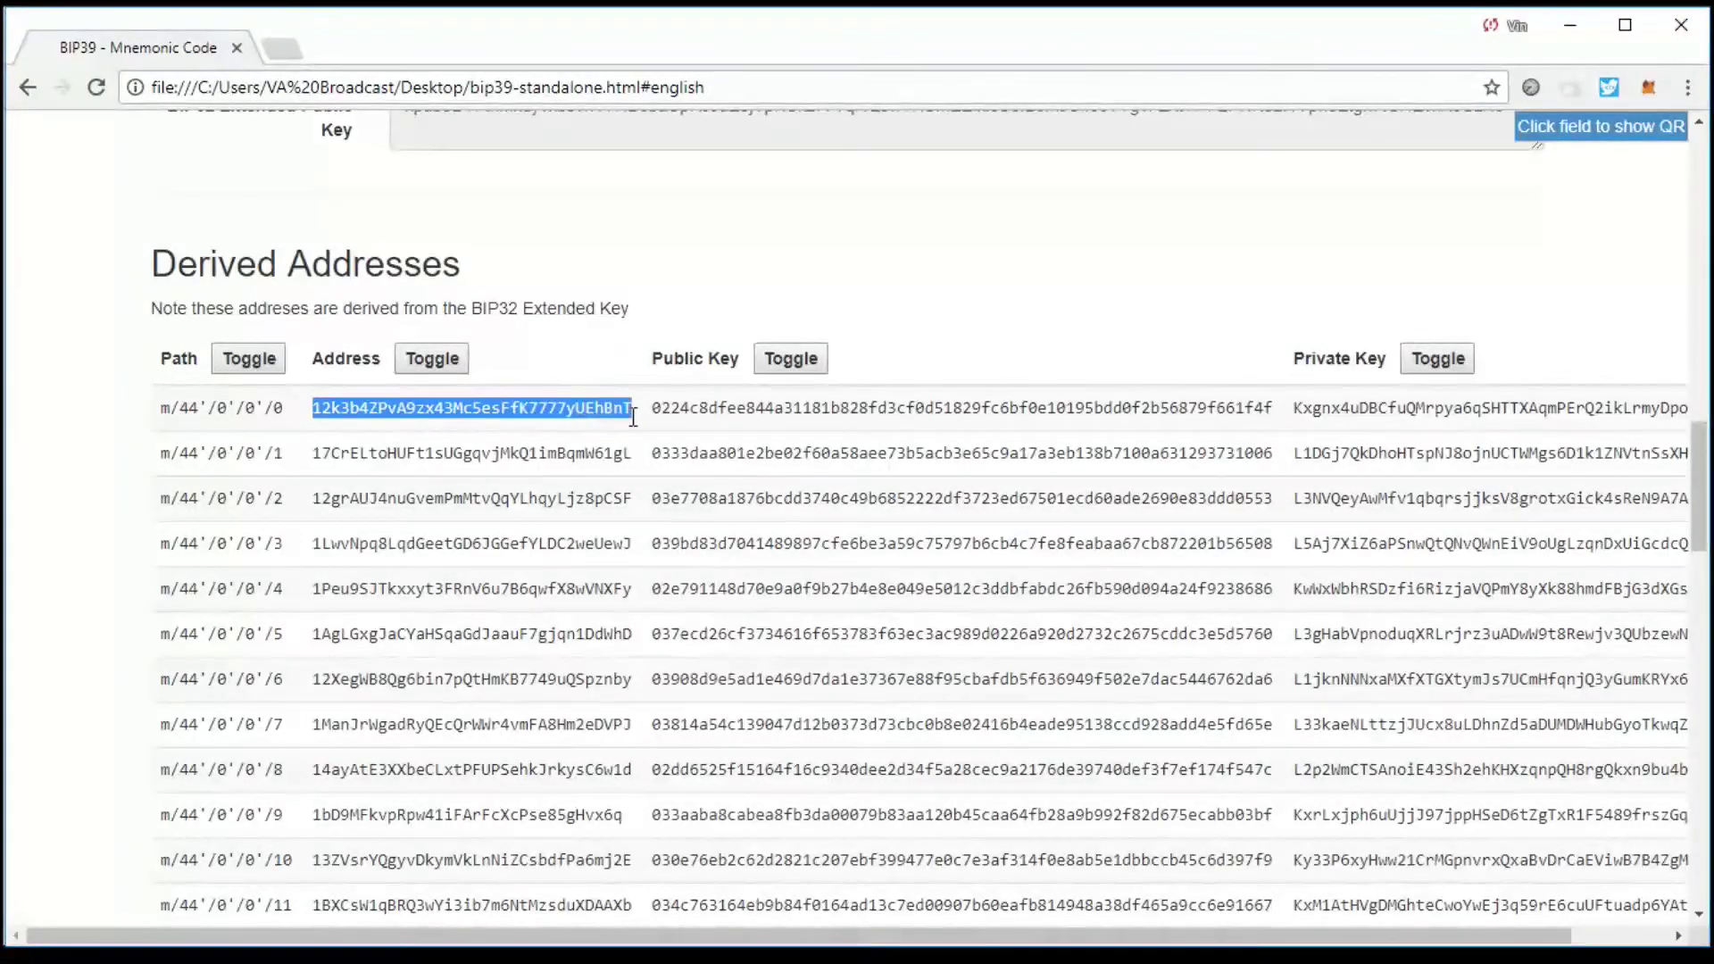
{"action": "left_click", "coordinate": [99, 250]}
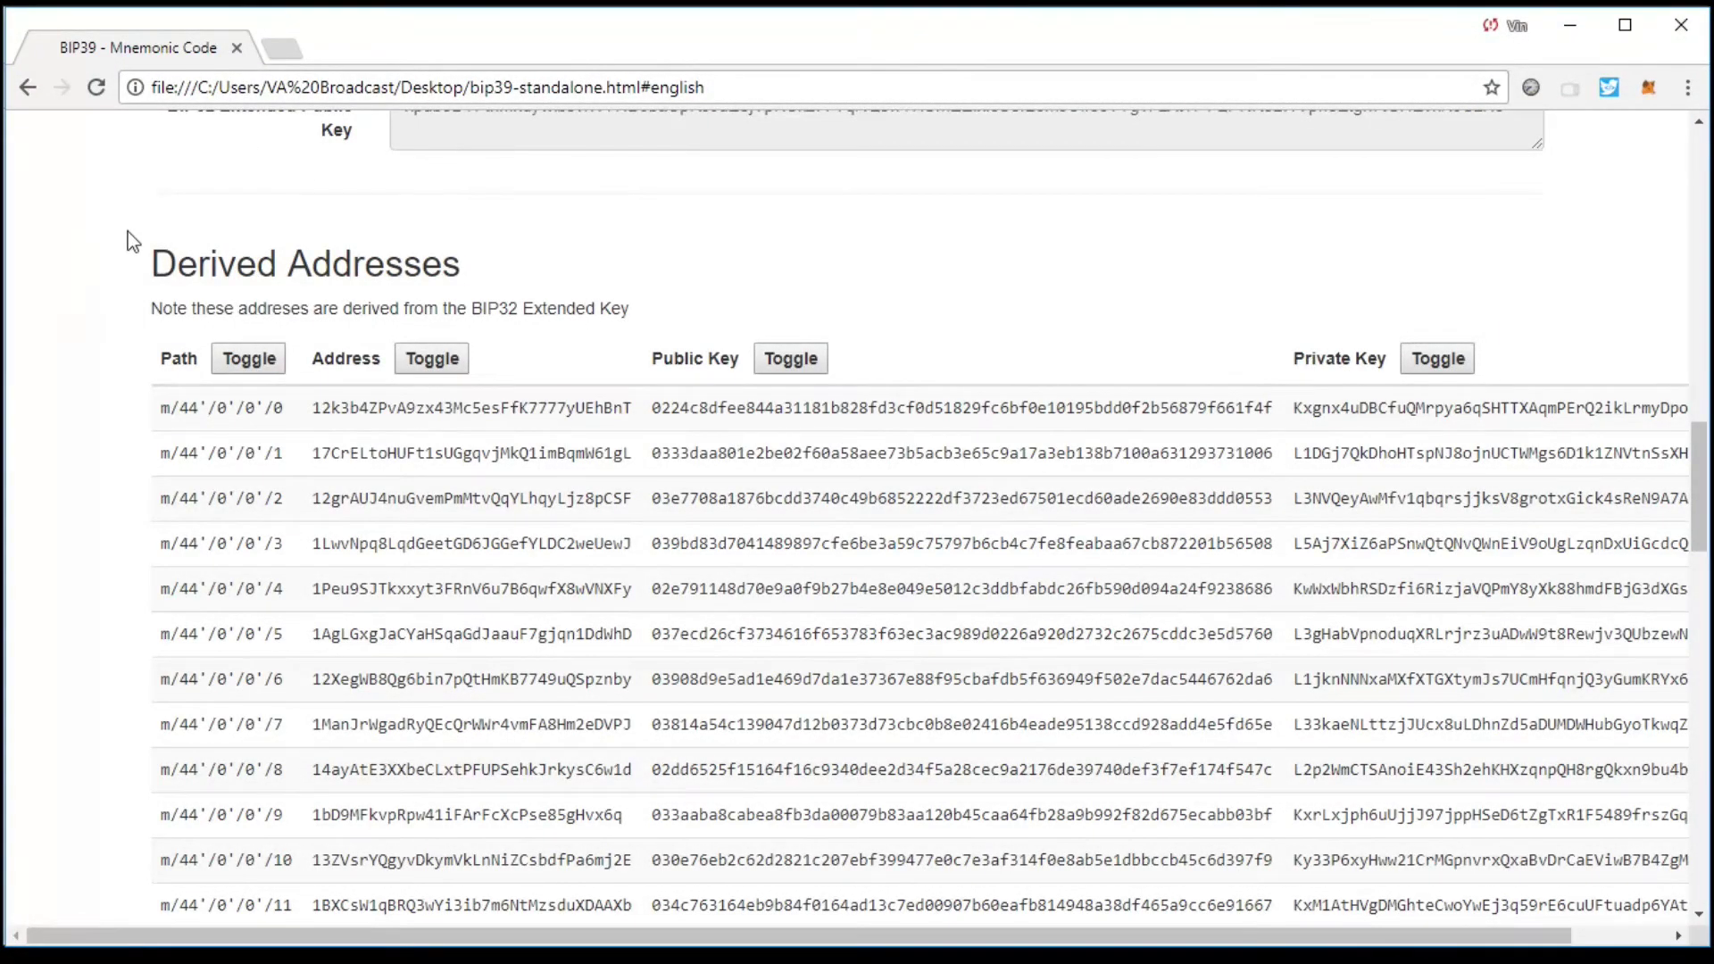
{"action": "scroll", "coordinate": [127, 233], "scroll_direction": "up", "scroll_amount": 7}
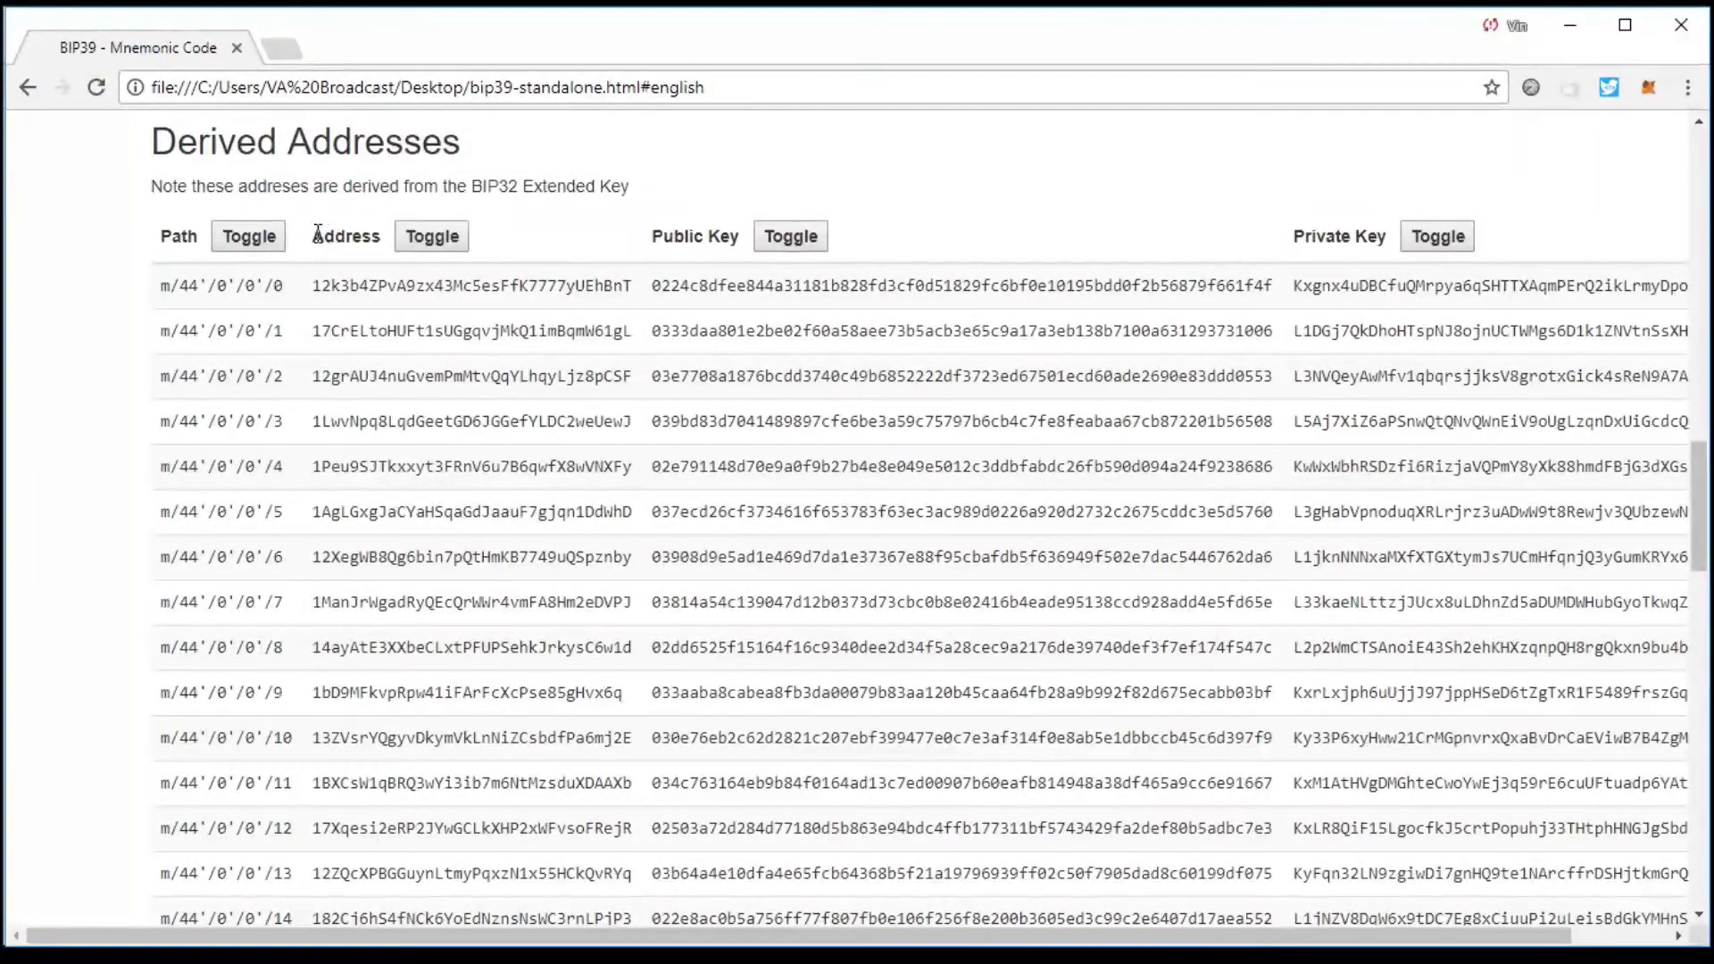
{"action": "left_click_drag", "start_coordinate": [312, 234], "coordinate": [385, 237]}
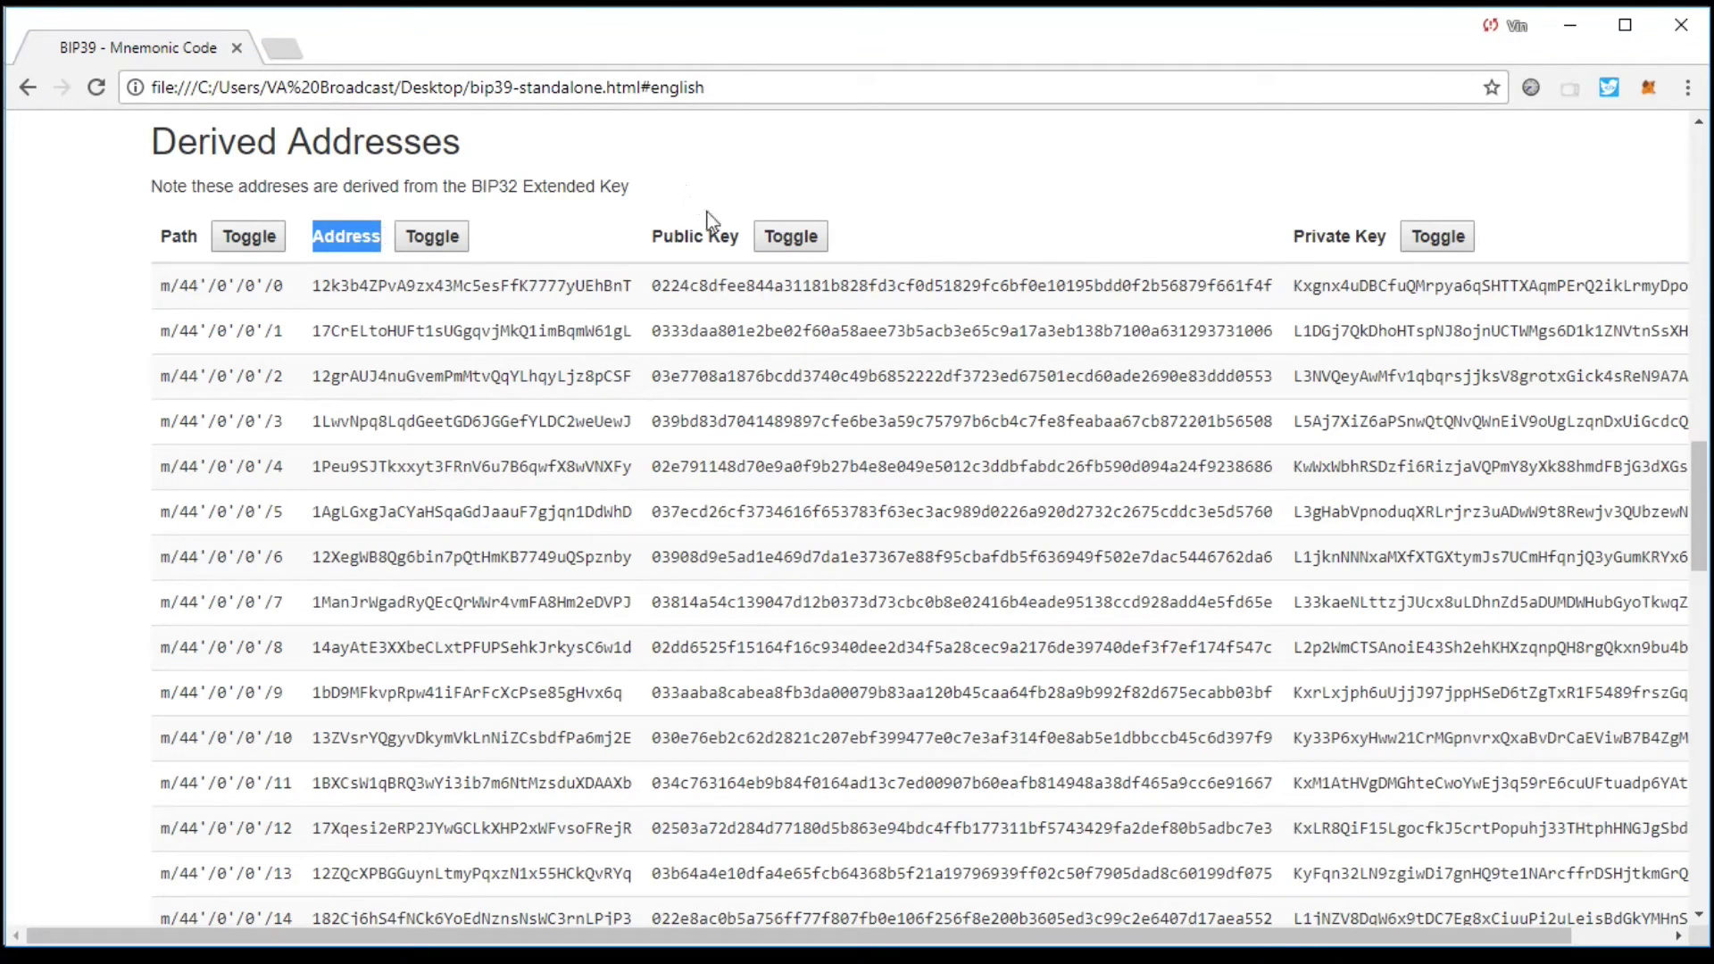
{"action": "left_click_drag", "start_coordinate": [652, 234], "coordinate": [743, 236]}
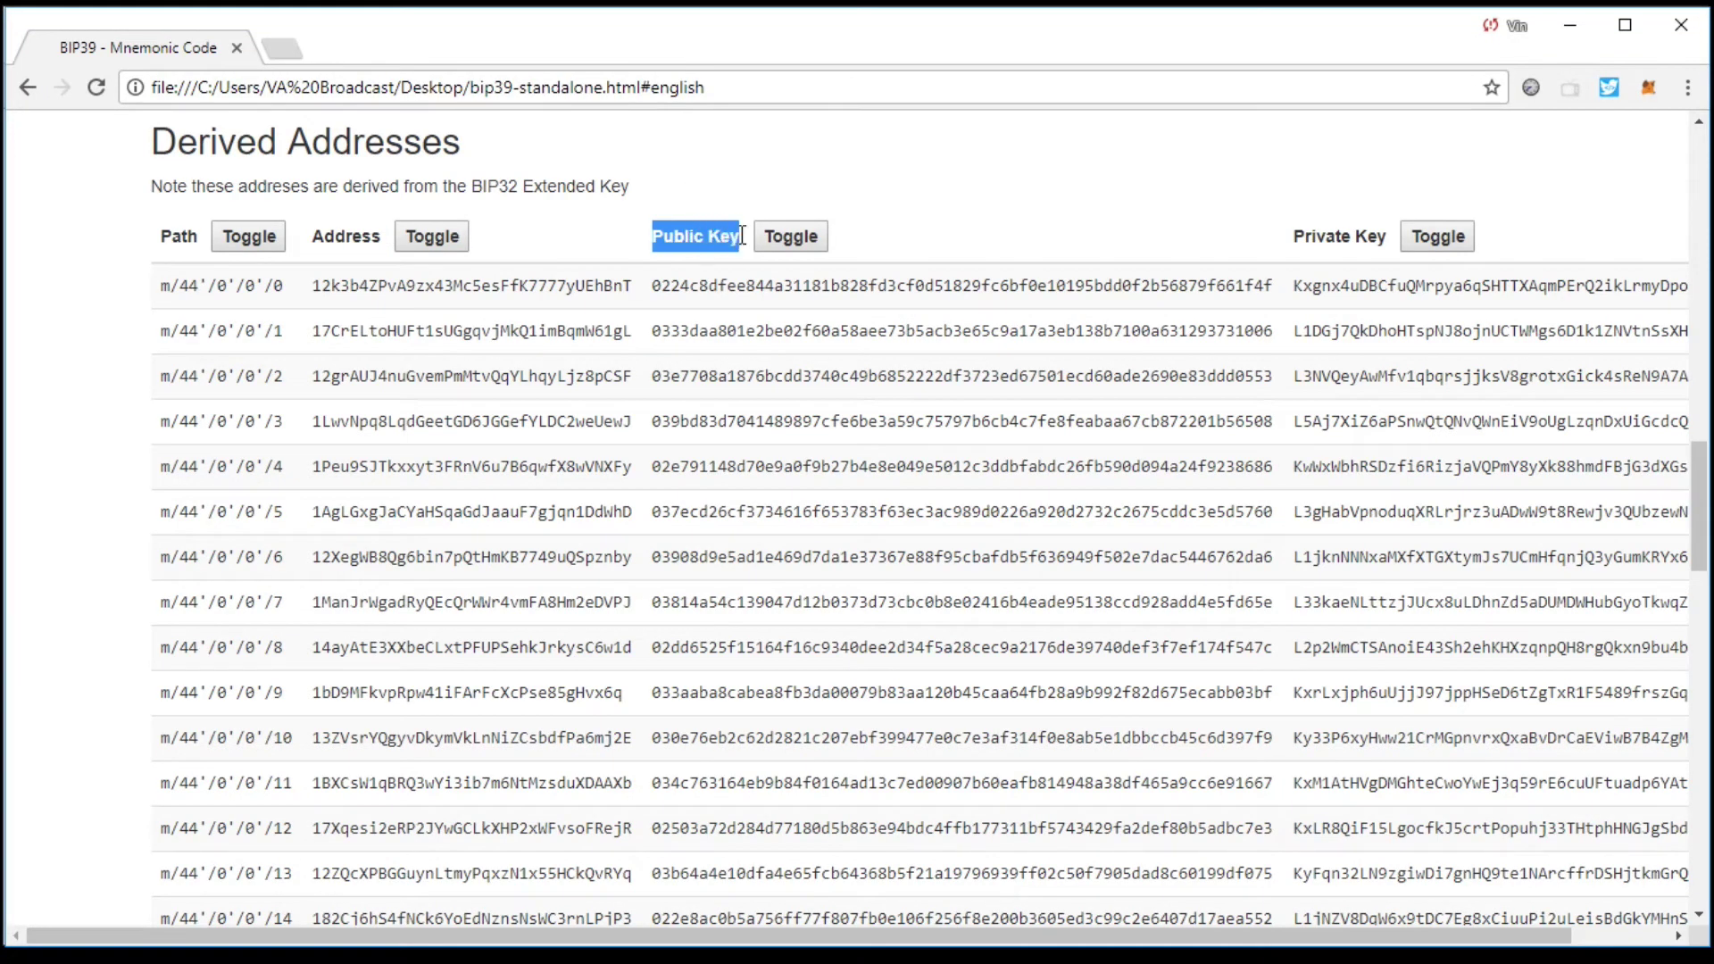
{"action": "left_click", "coordinate": [1299, 237]}
{"action": "left_click_drag", "start_coordinate": [1300, 238], "coordinate": [1388, 236]}
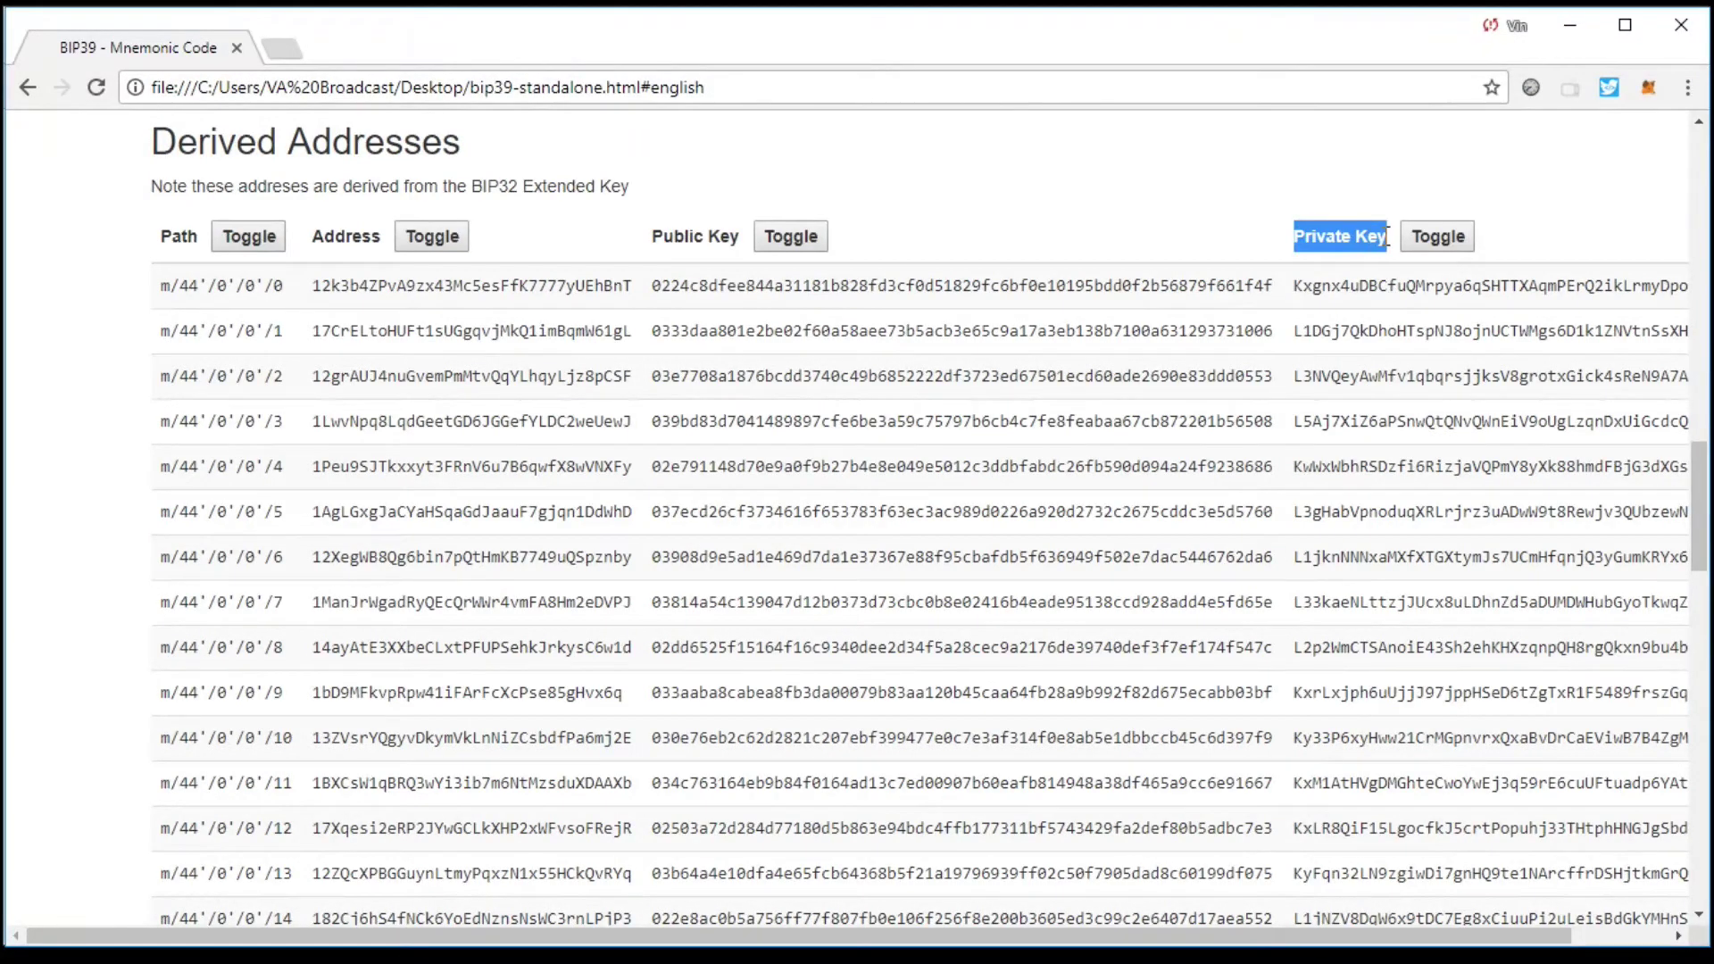
{"action": "left_click", "coordinate": [1348, 180]}
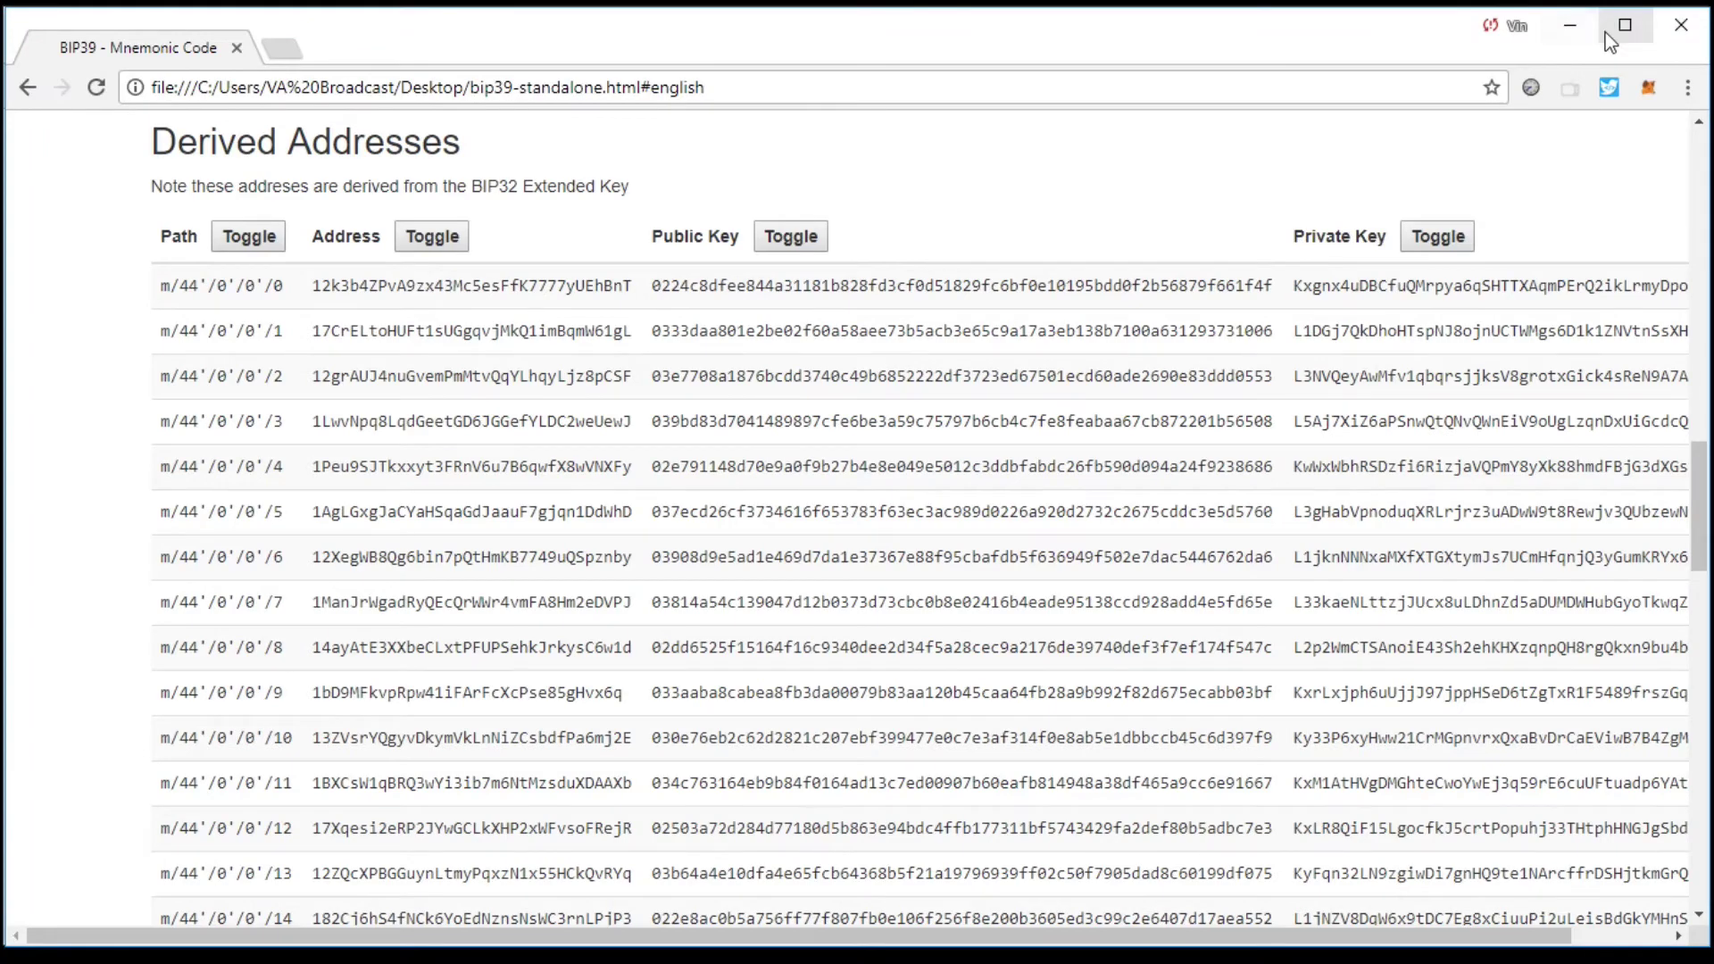
{"action": "left_click_drag", "start_coordinate": [1328, 928], "coordinate": [1526, 908]}
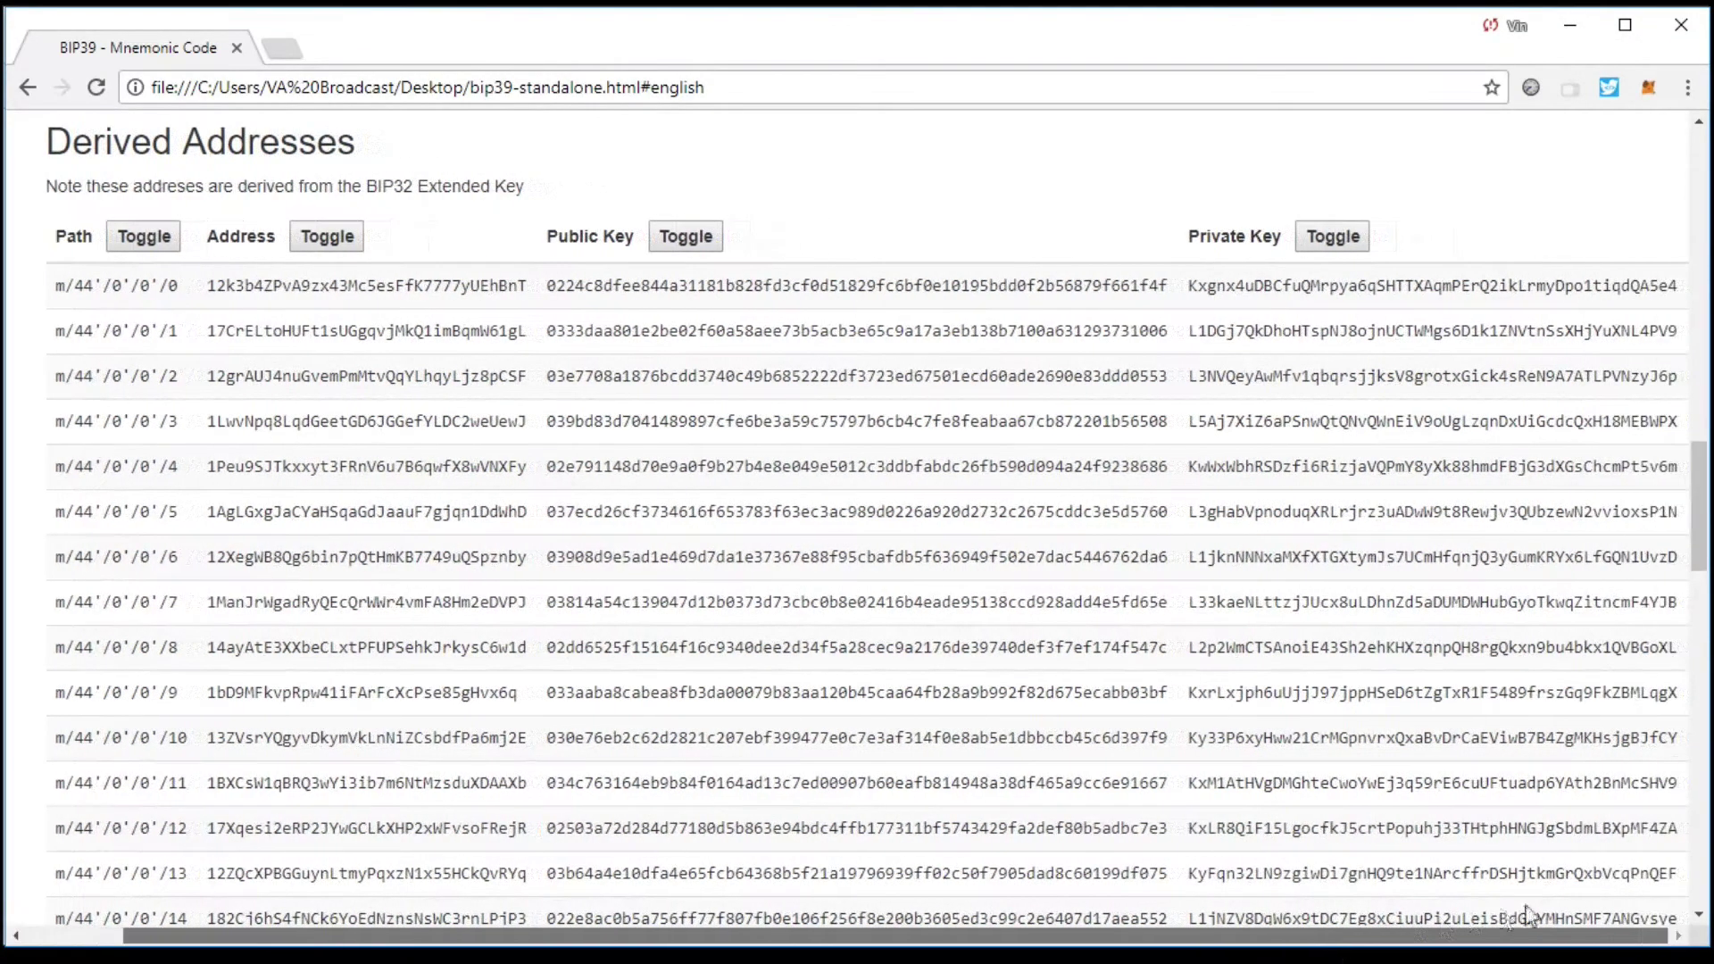
{"action": "mouse_move", "coordinate": [1410, 281]}
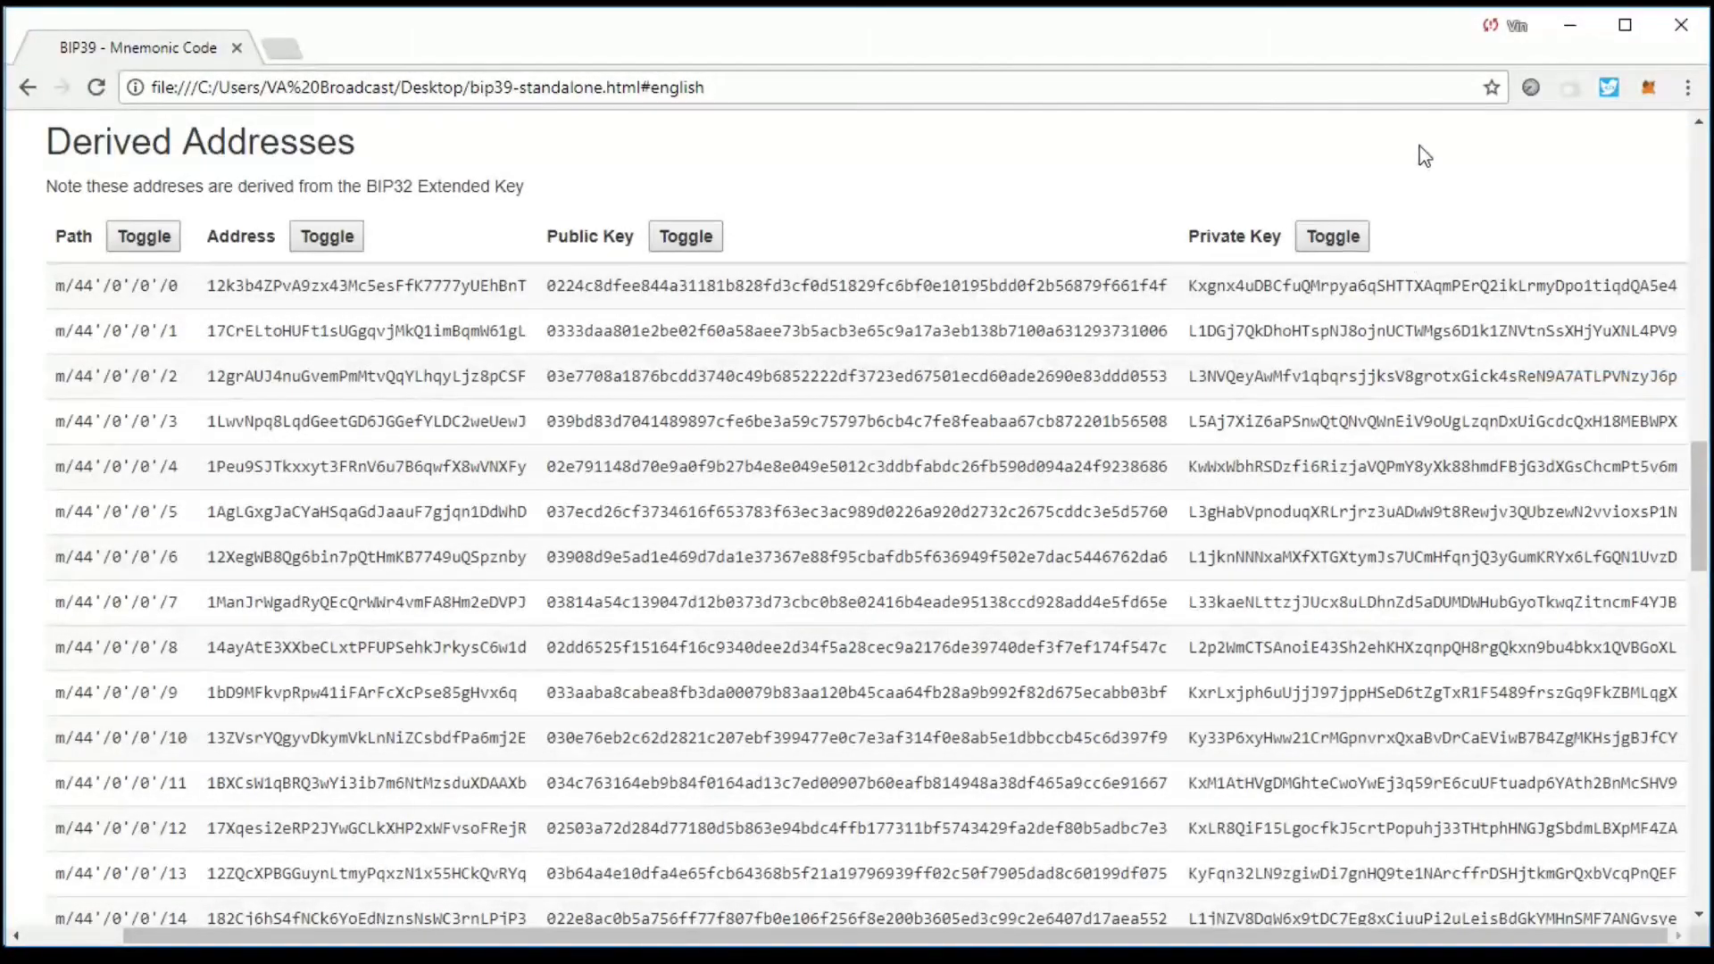
{"action": "left_click", "coordinate": [1410, 285]}
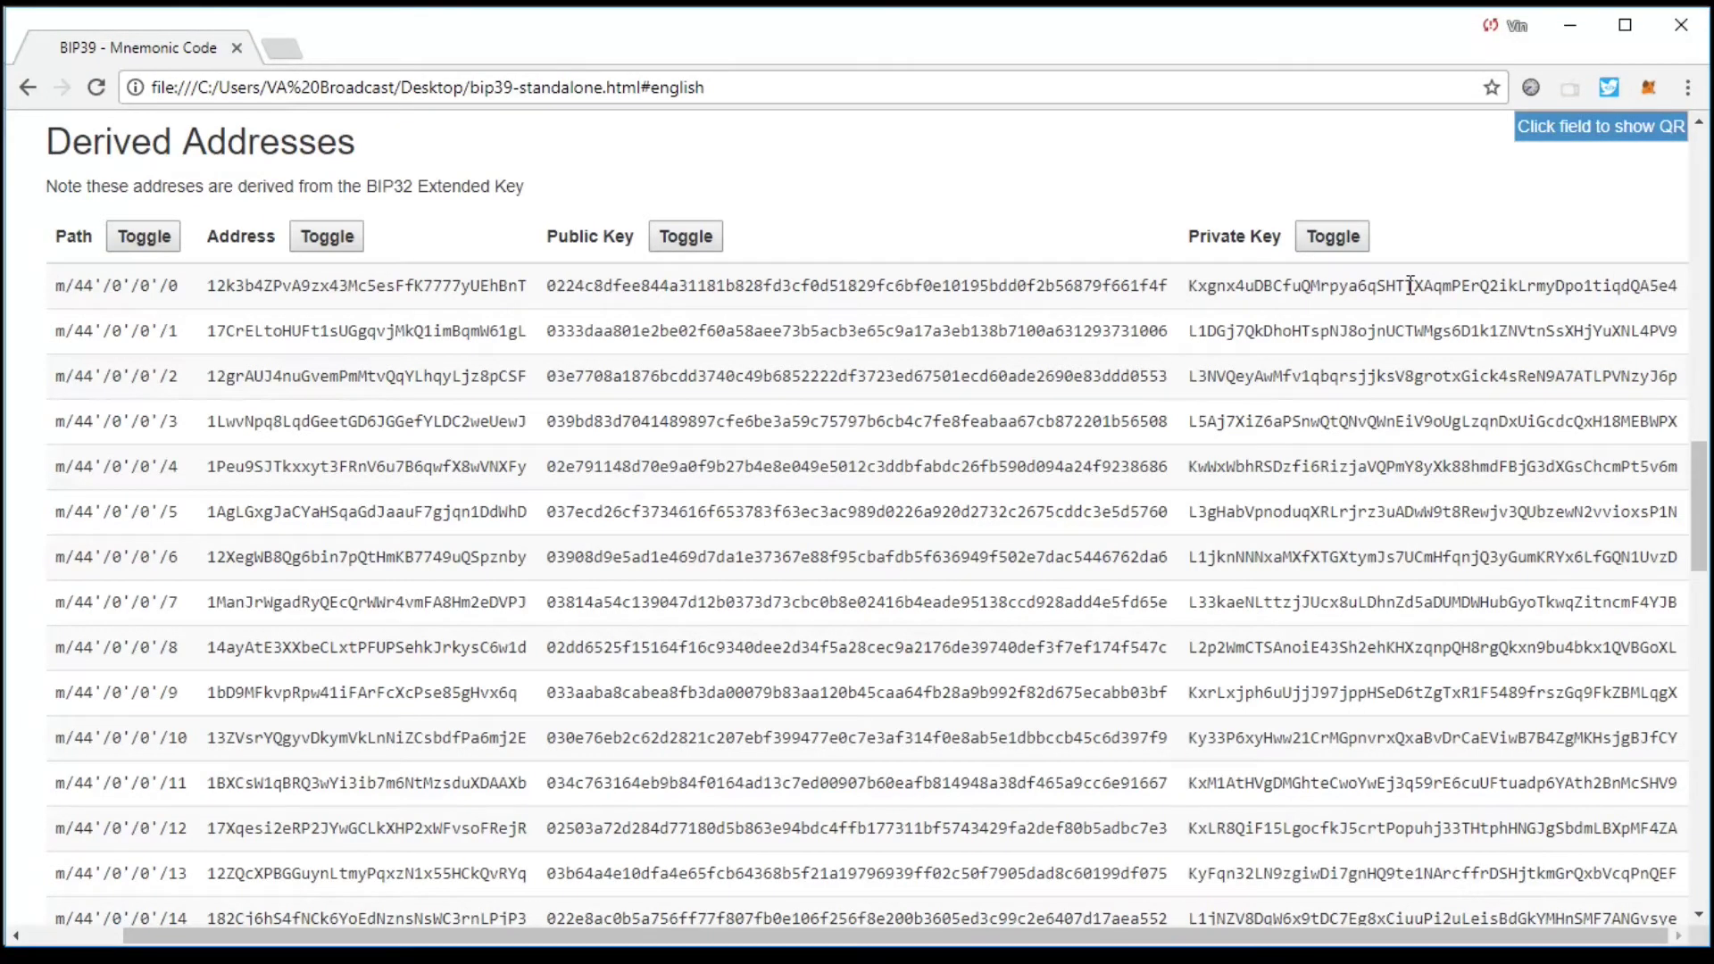
{"action": "left_click", "coordinate": [1410, 286]}
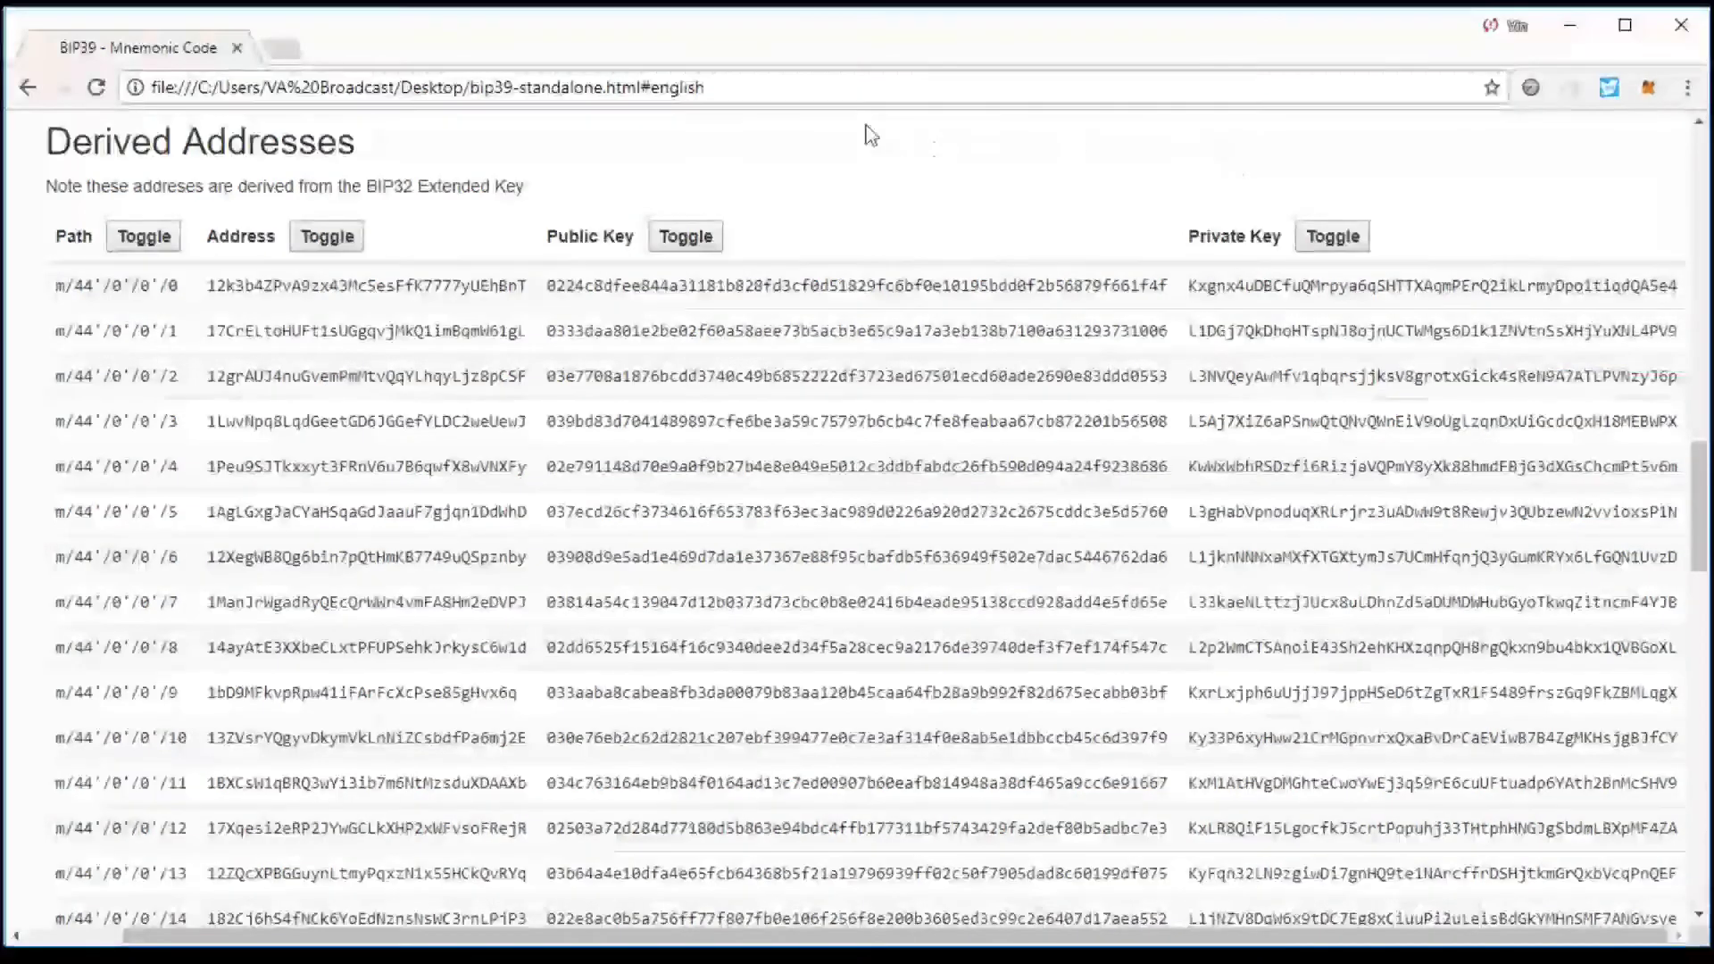
{"action": "mouse_move", "coordinate": [386, 290]}
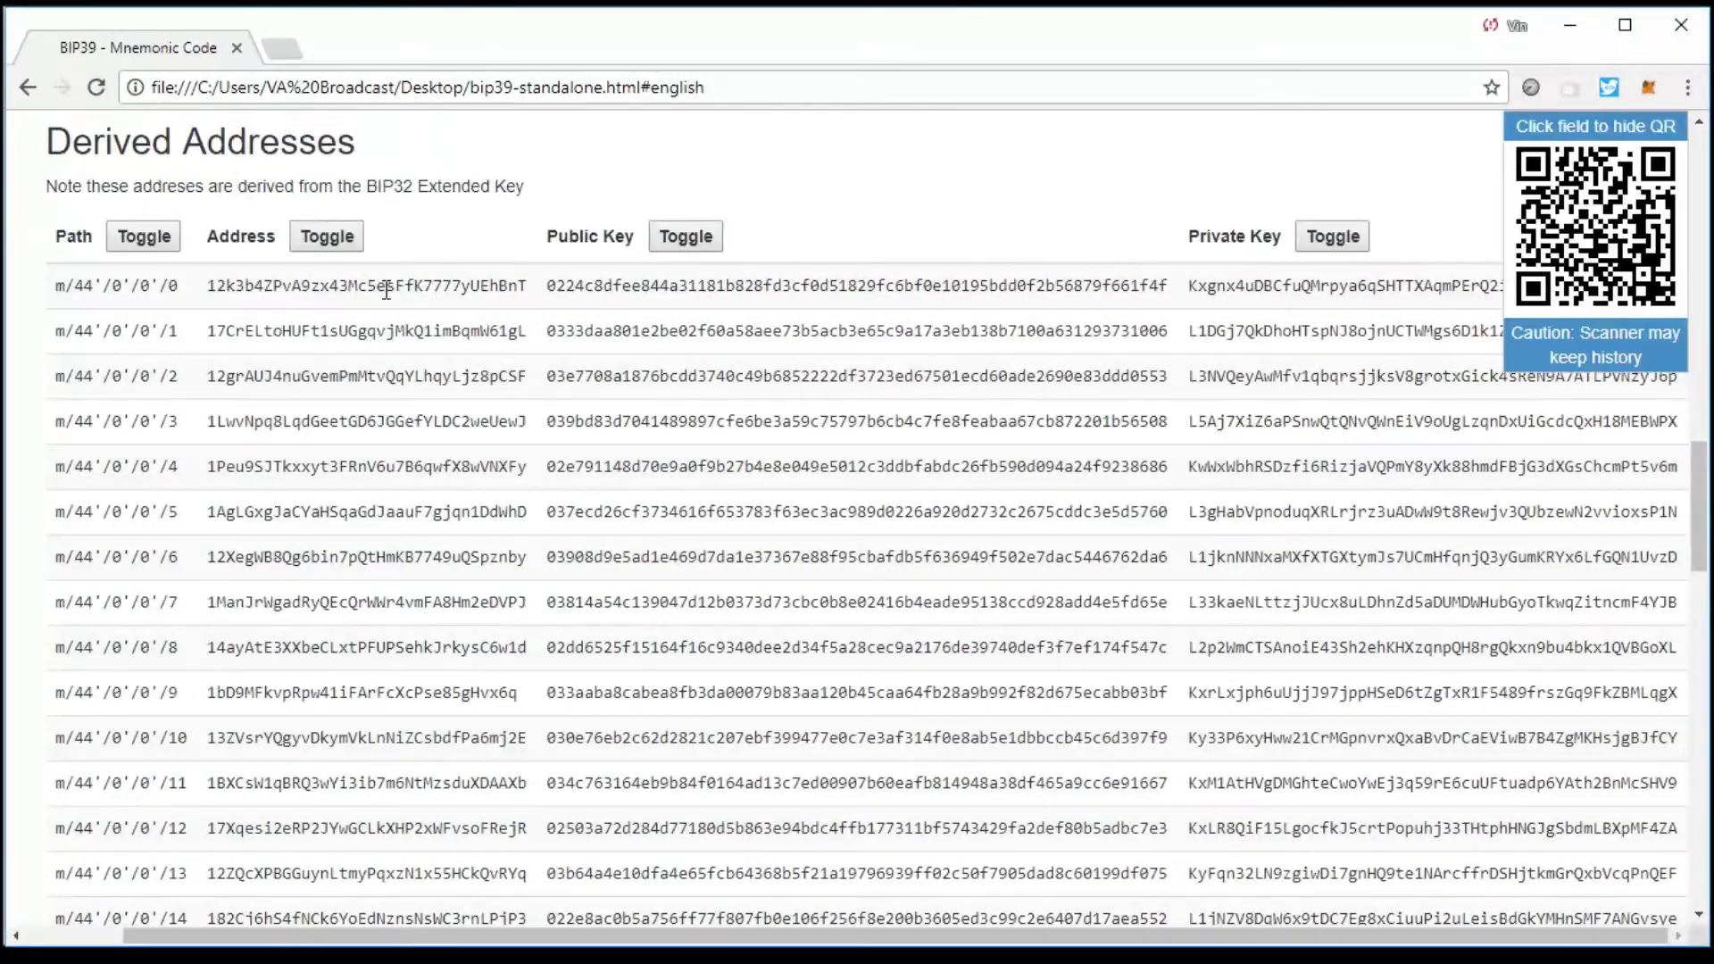
{"action": "left_click", "coordinate": [385, 290]}
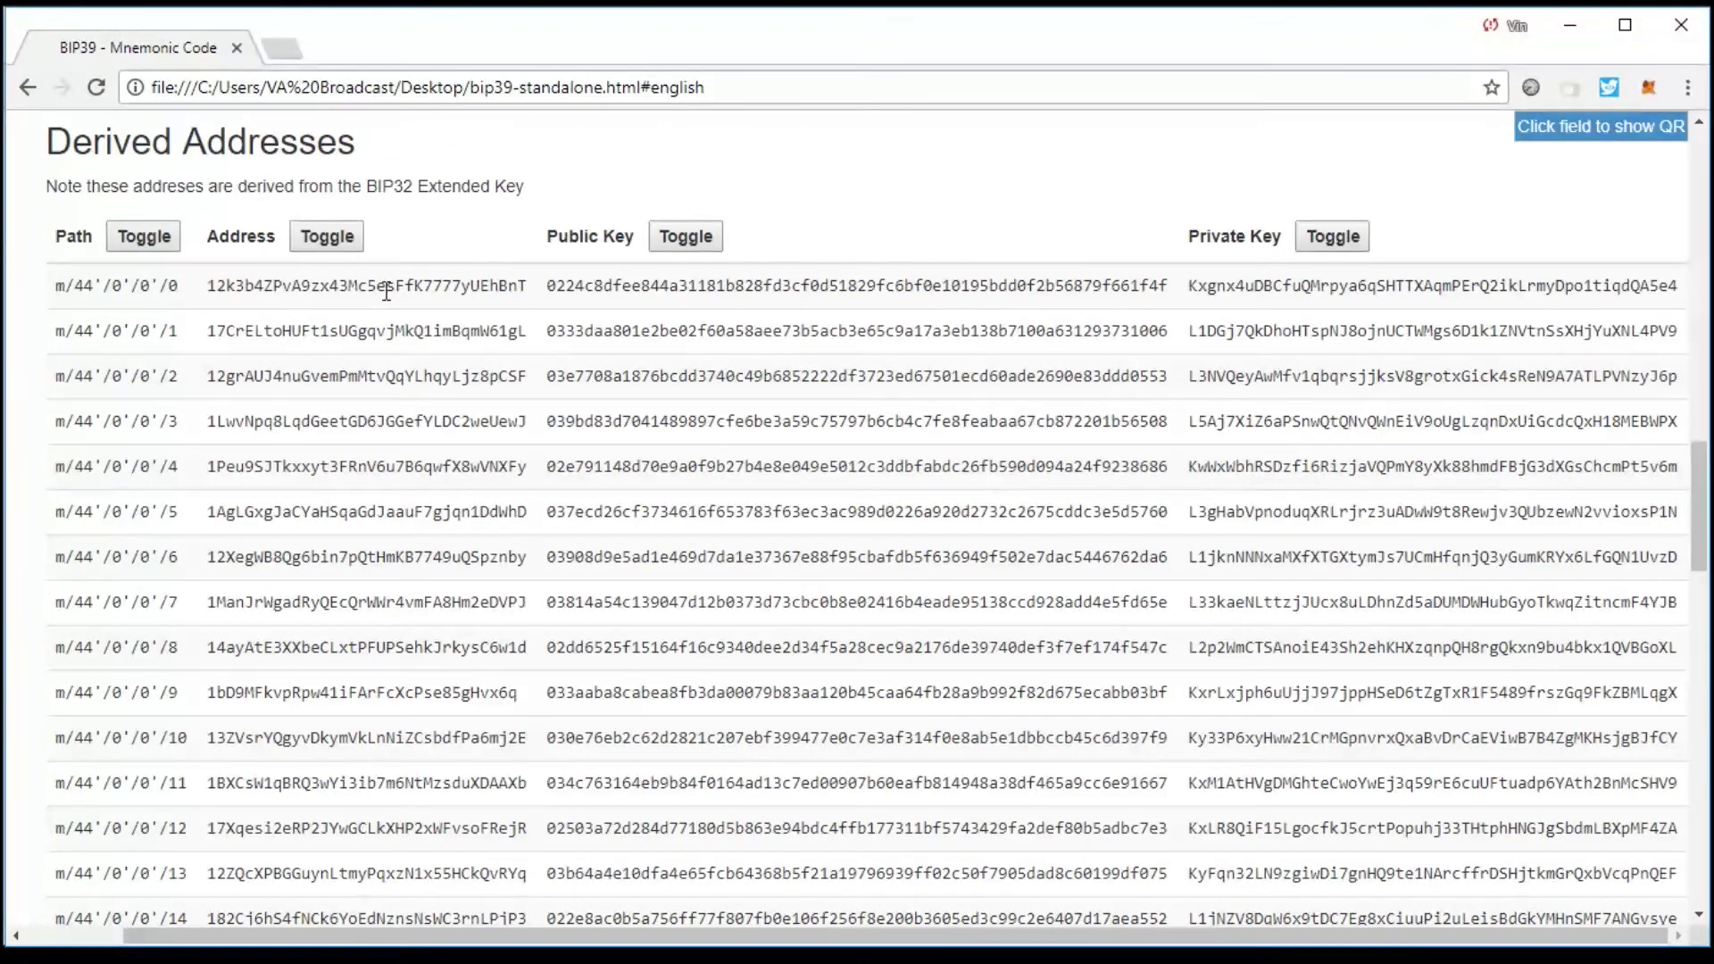
{"action": "left_click", "coordinate": [386, 290]}
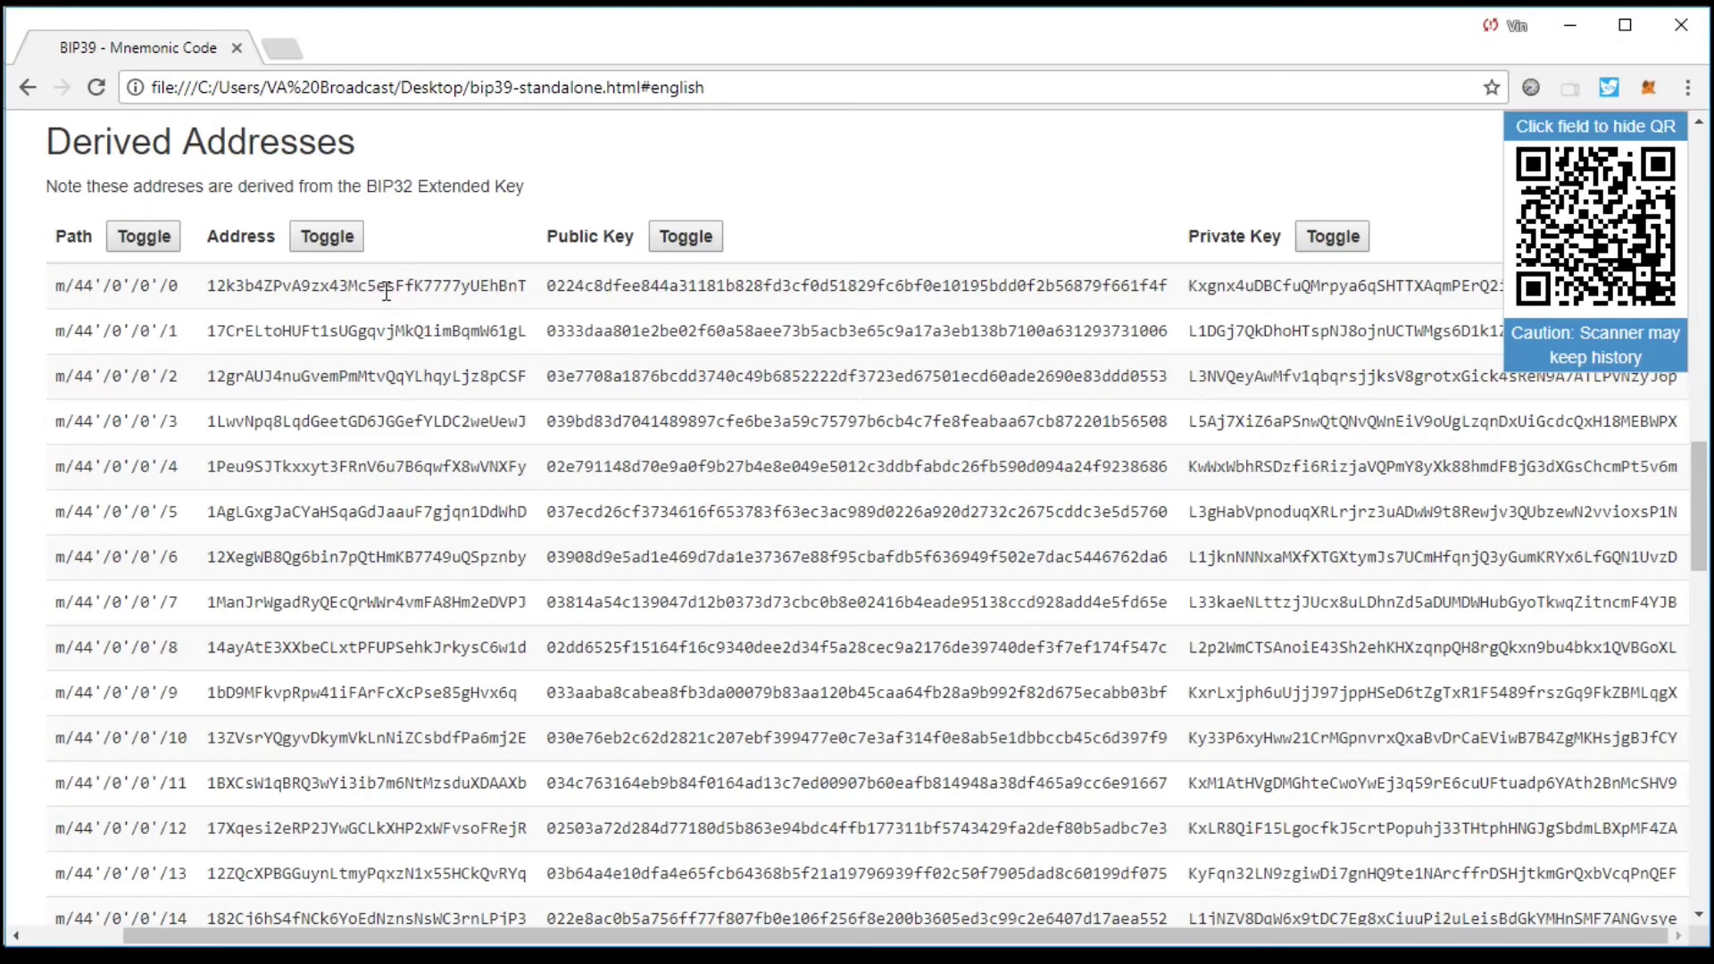
{"action": "left_click", "coordinate": [386, 290]}
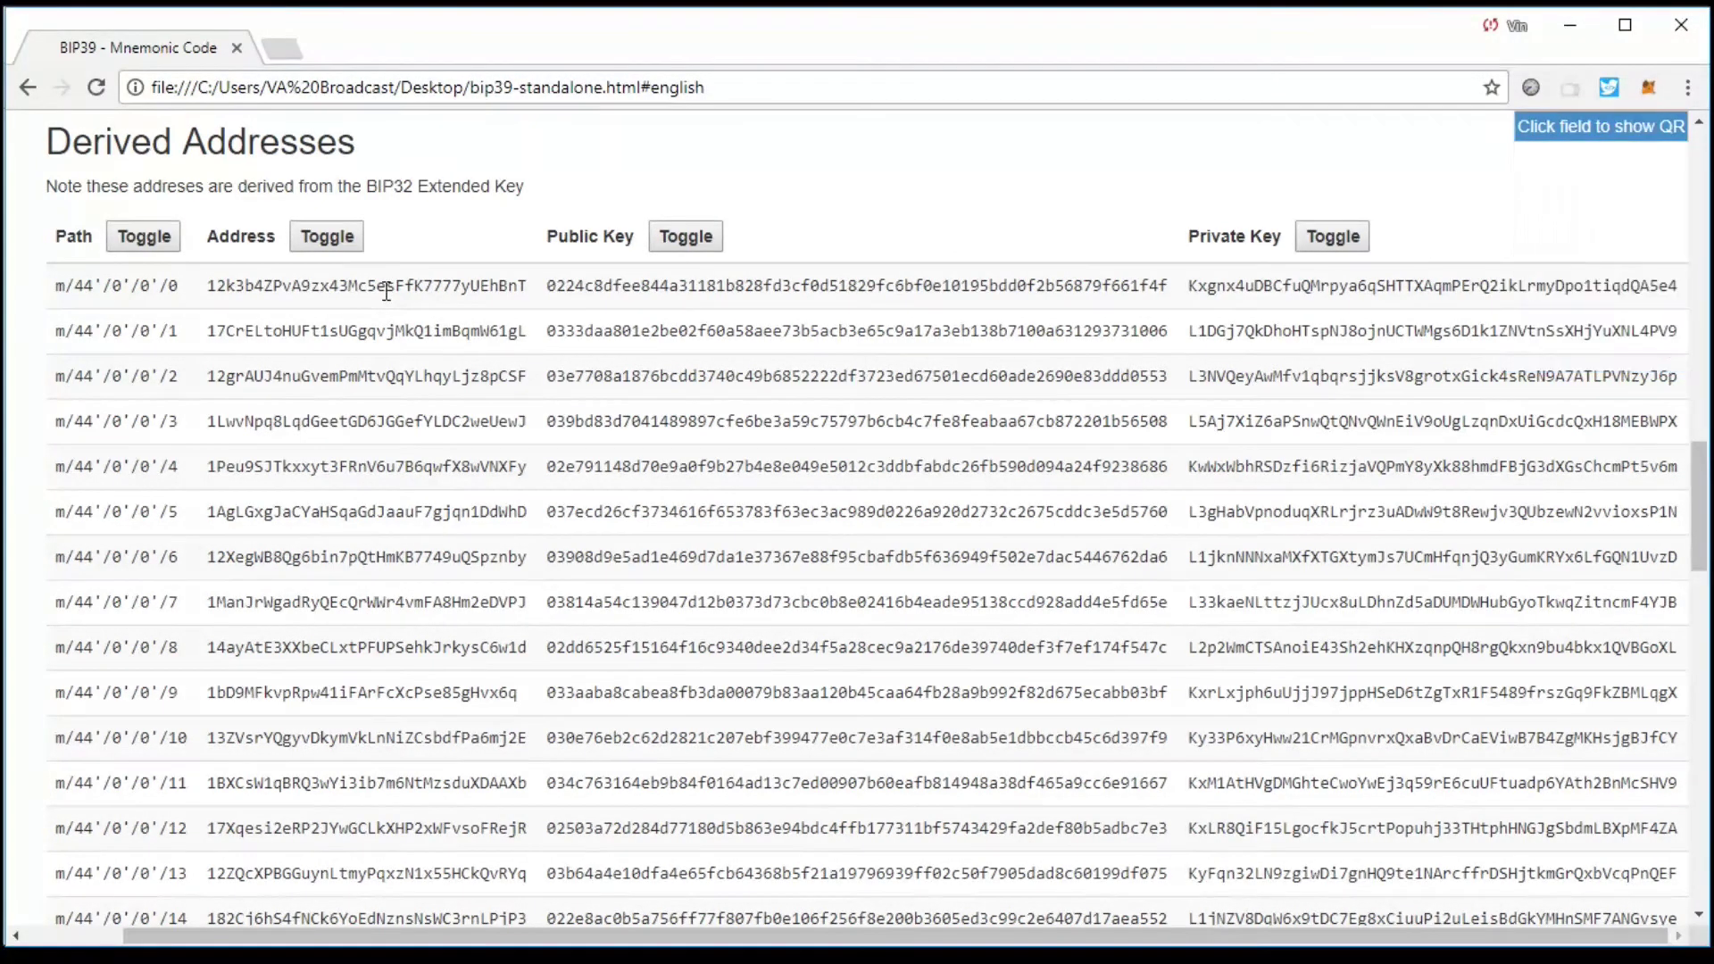
{"action": "scroll", "coordinate": [442, 312], "scroll_direction": "down", "scroll_amount": 3}
{"action": "scroll", "coordinate": [442, 312], "scroll_direction": "down", "scroll_amount": 3}
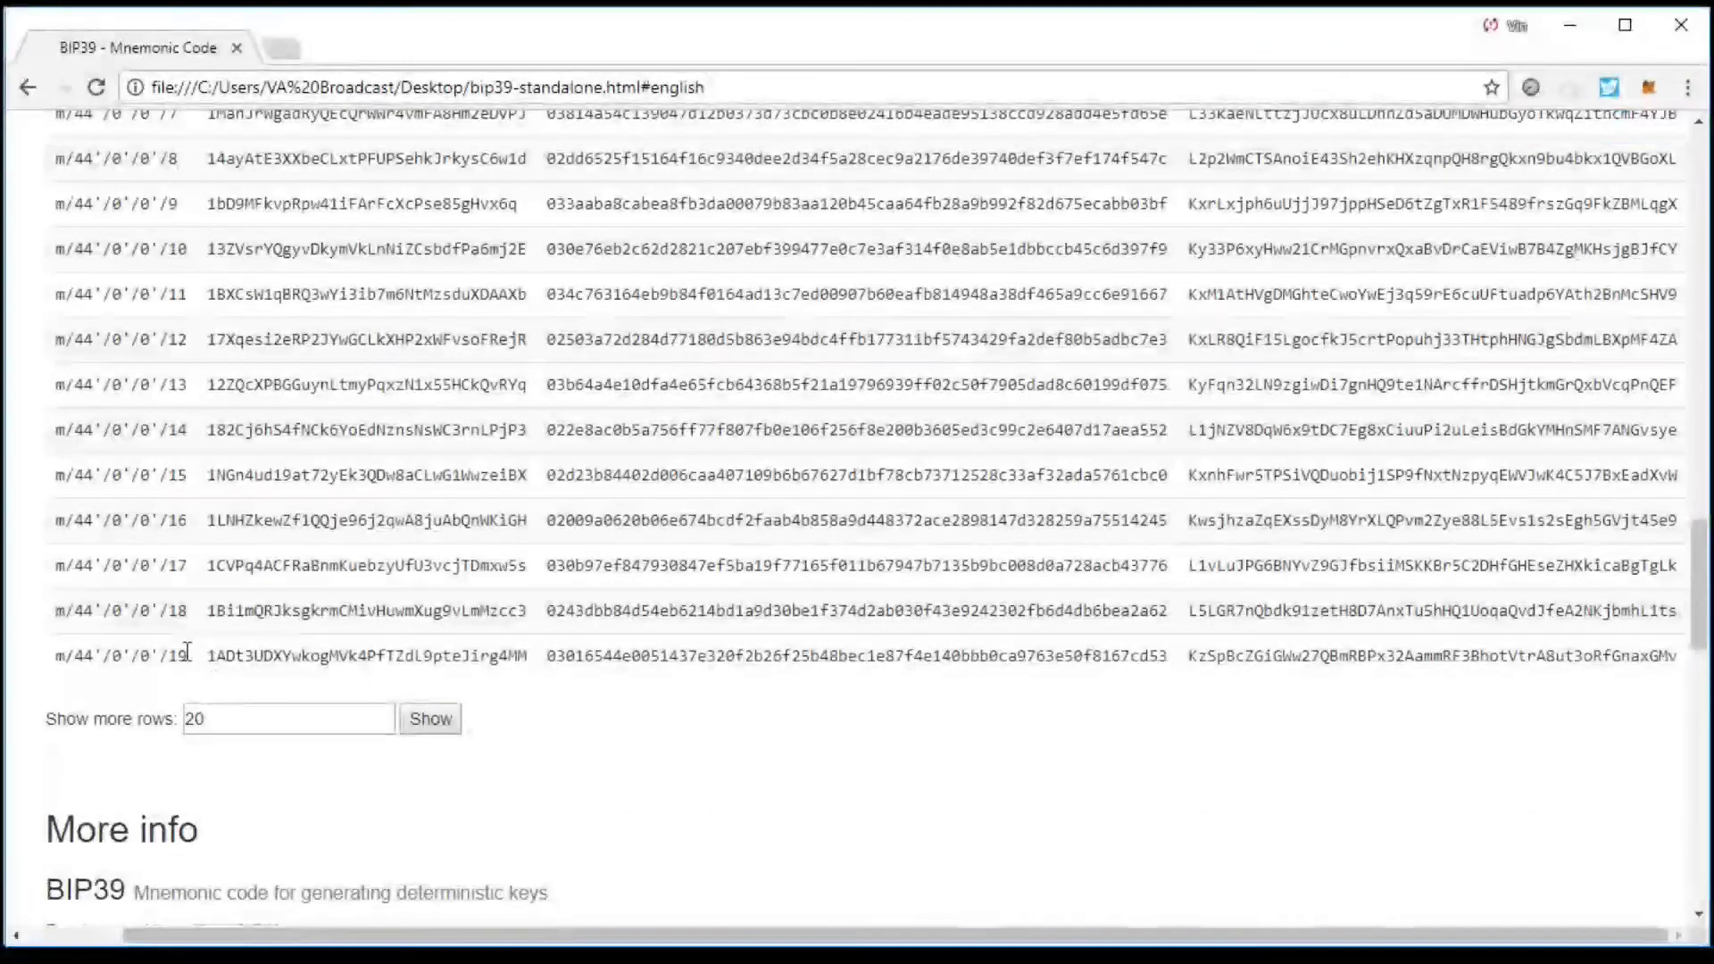
Change 'Show more rows' from 20 to 200 and generate the extra rows.
{"action": "mouse_move", "coordinate": [187, 656]}
{"action": "left_mouse_down"}
{"action": "mouse_move", "coordinate": [140, 656]}
{"action": "mouse_move", "coordinate": [186, 656]}
{"action": "left_mouse_up"}
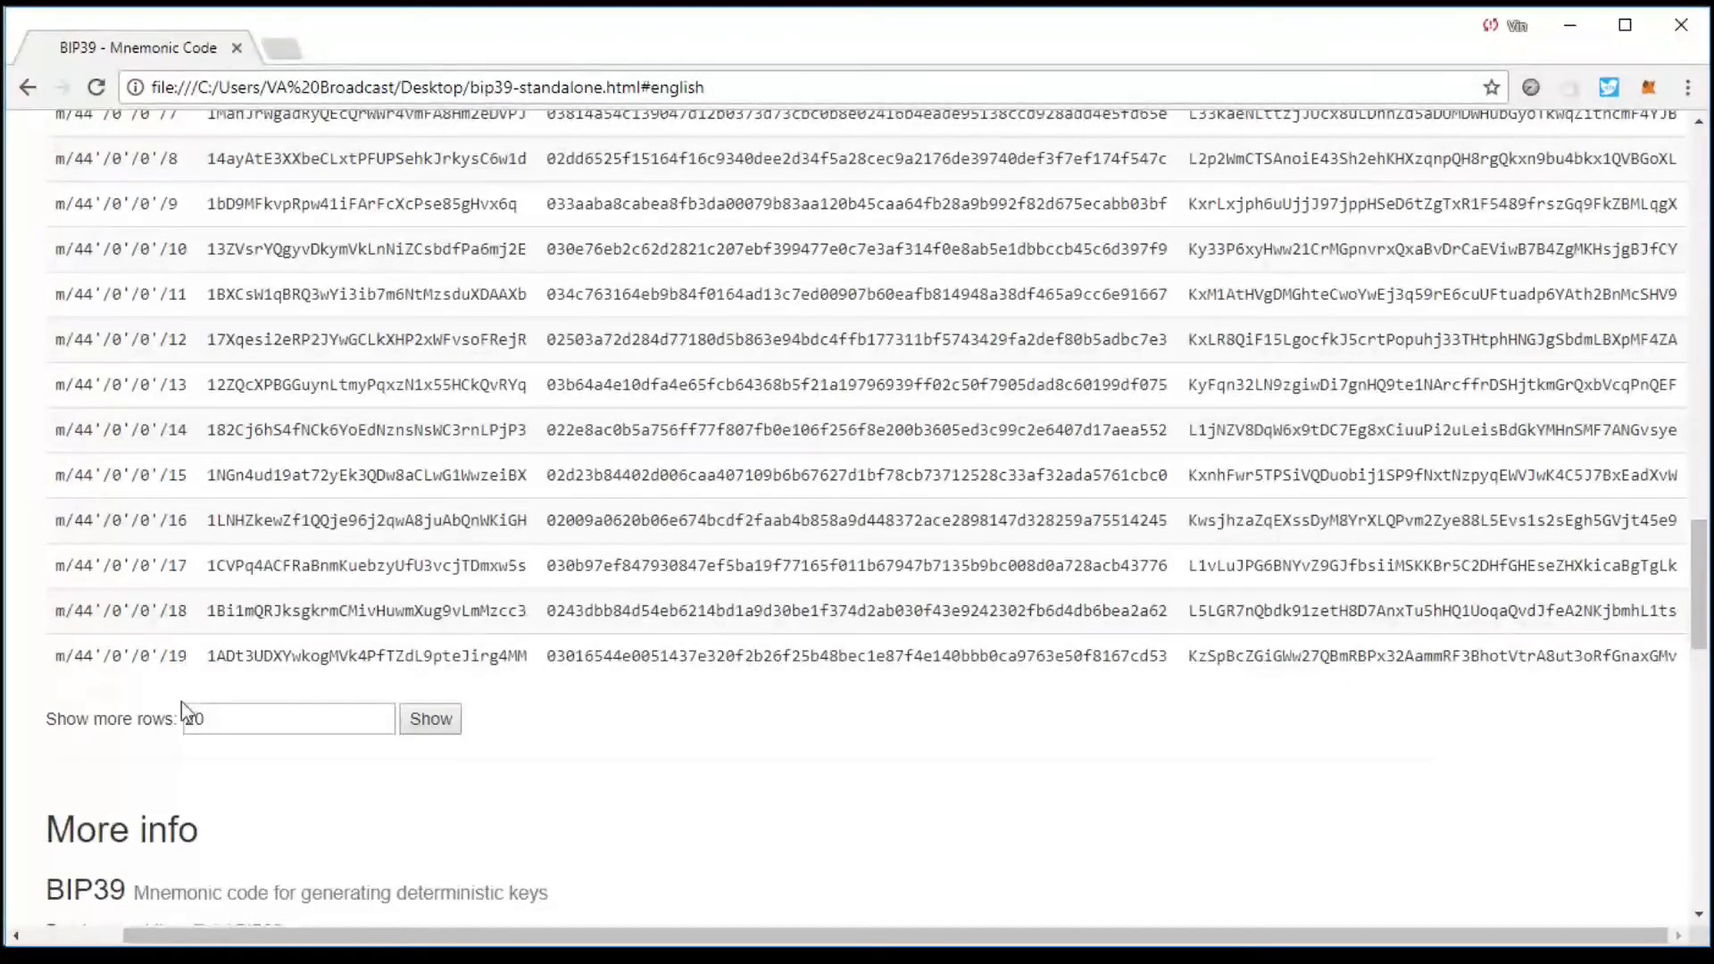
{"action": "left_click", "coordinate": [254, 719]}
{"action": "type", "text": "0"}
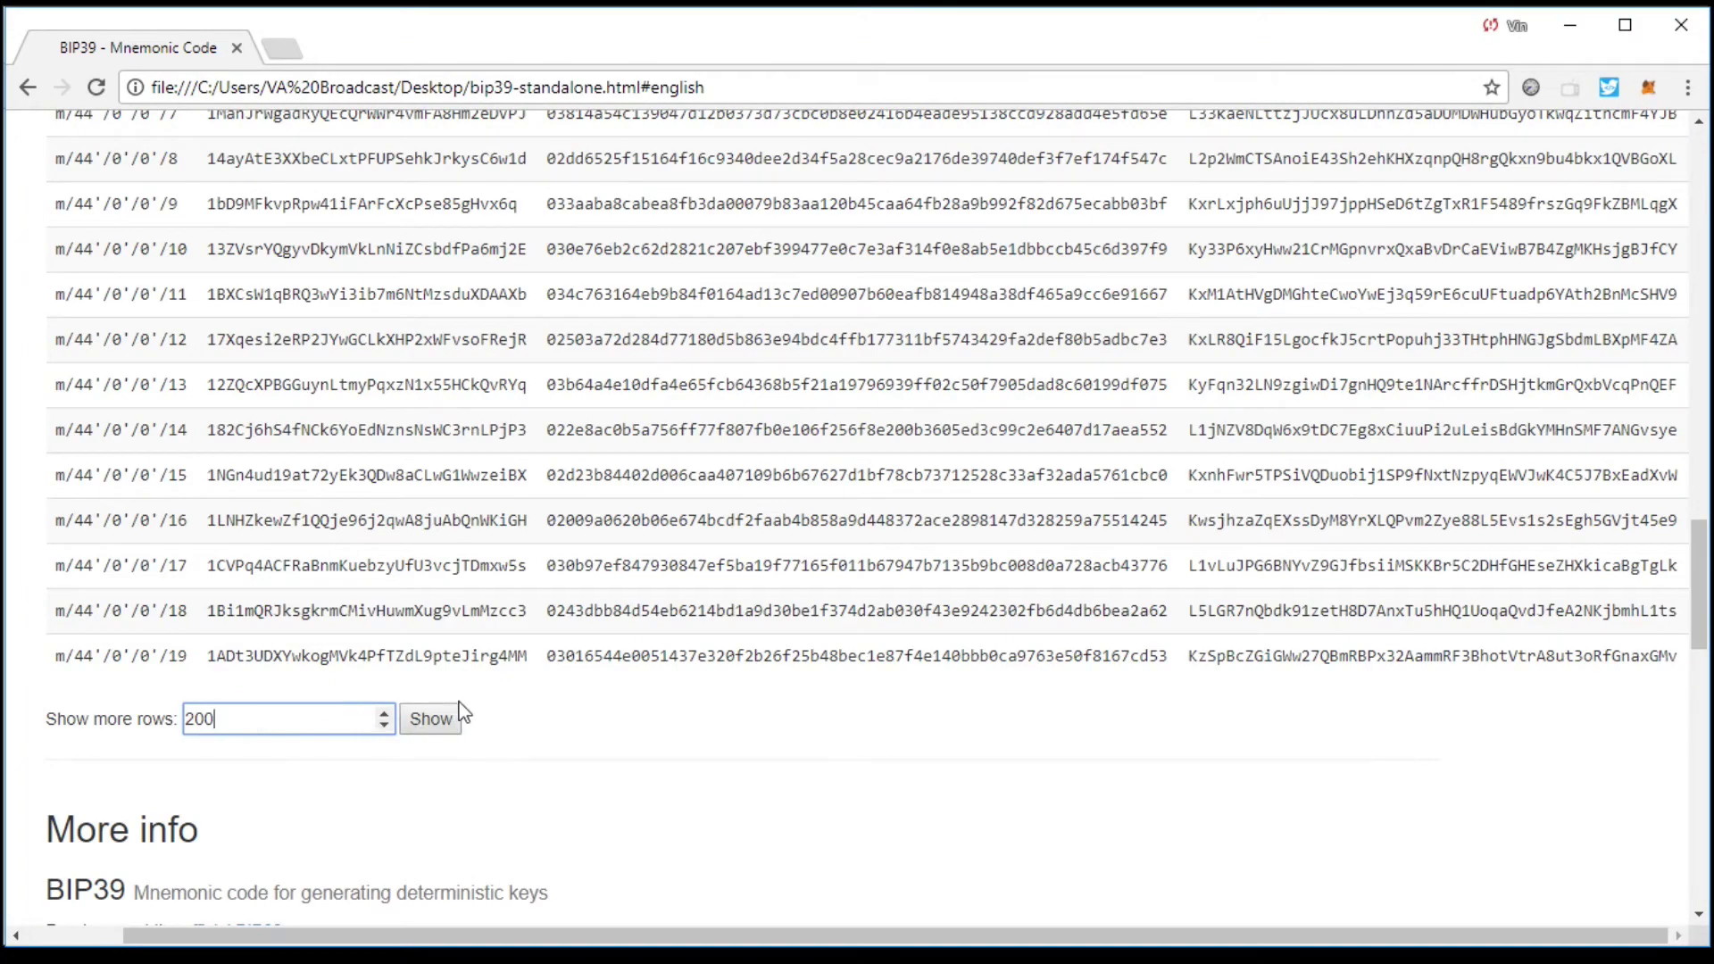
{"action": "left_click", "coordinate": [440, 717]}
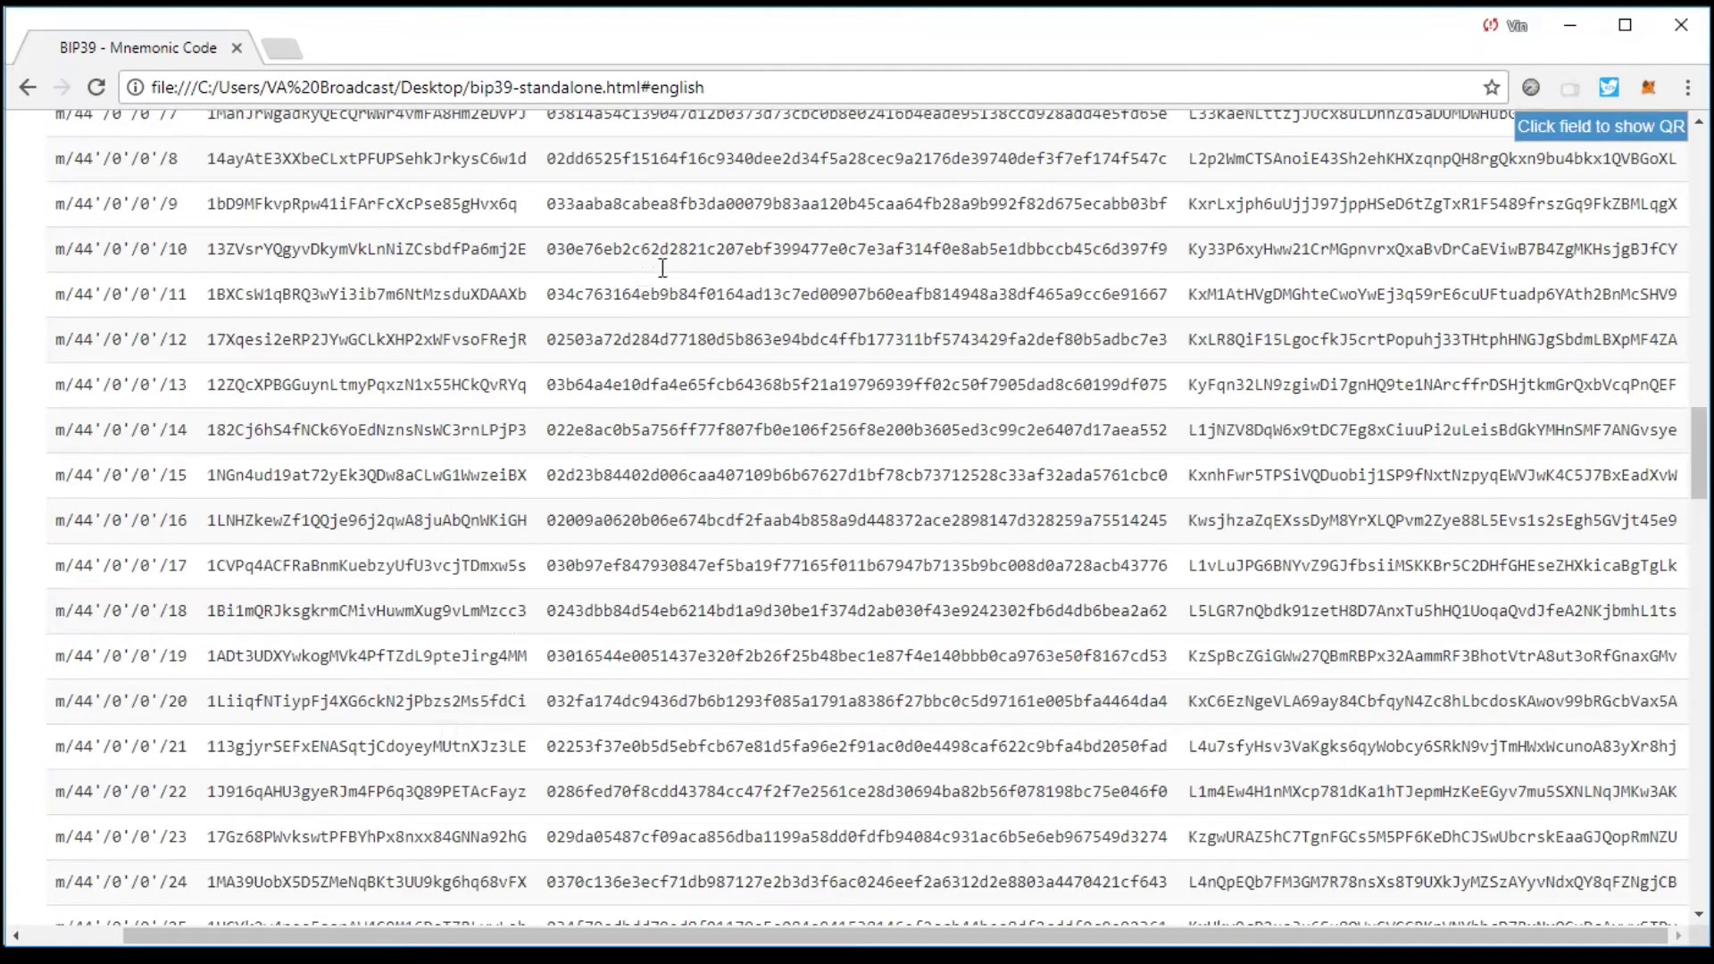
Scroll down the derived addresses table past m/44'/0'/0'/197, then back to the top.
{"action": "scroll", "coordinate": [665, 277], "scroll_direction": "down", "scroll_amount": 9}
{"action": "scroll", "coordinate": [665, 275], "scroll_direction": "down", "scroll_amount": 10}
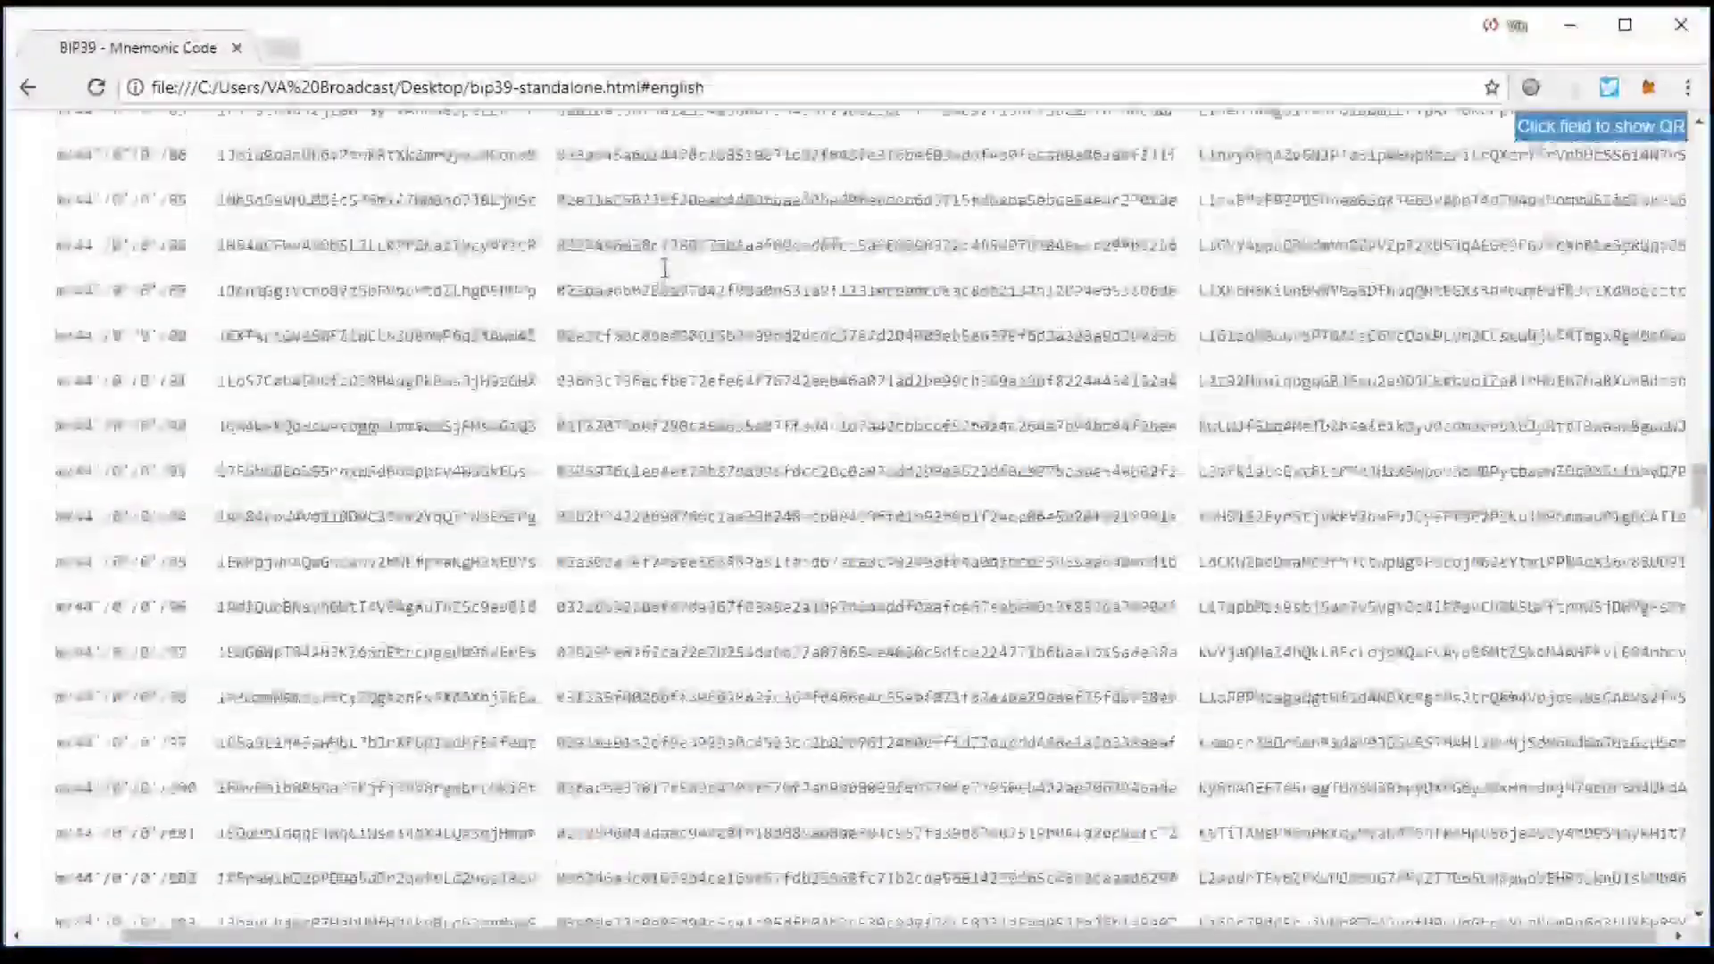
{"action": "scroll", "coordinate": [665, 272], "scroll_direction": "down", "scroll_amount": 15}
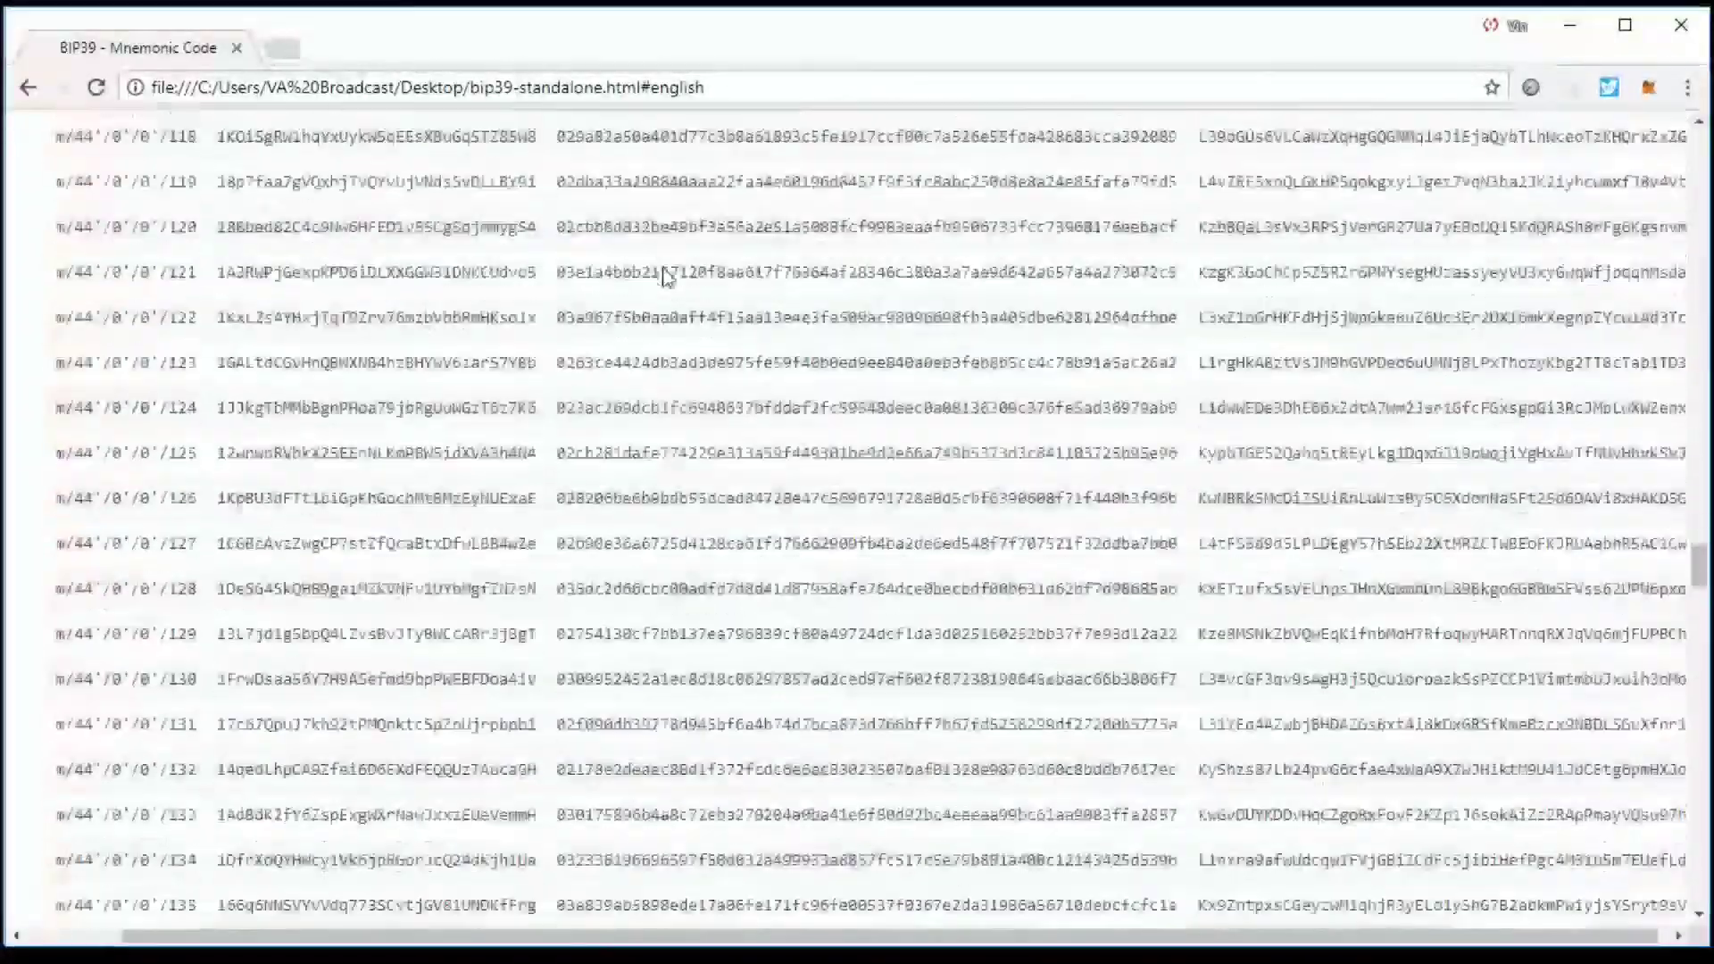
{"action": "scroll", "coordinate": [665, 272], "scroll_direction": "down", "scroll_amount": 13}
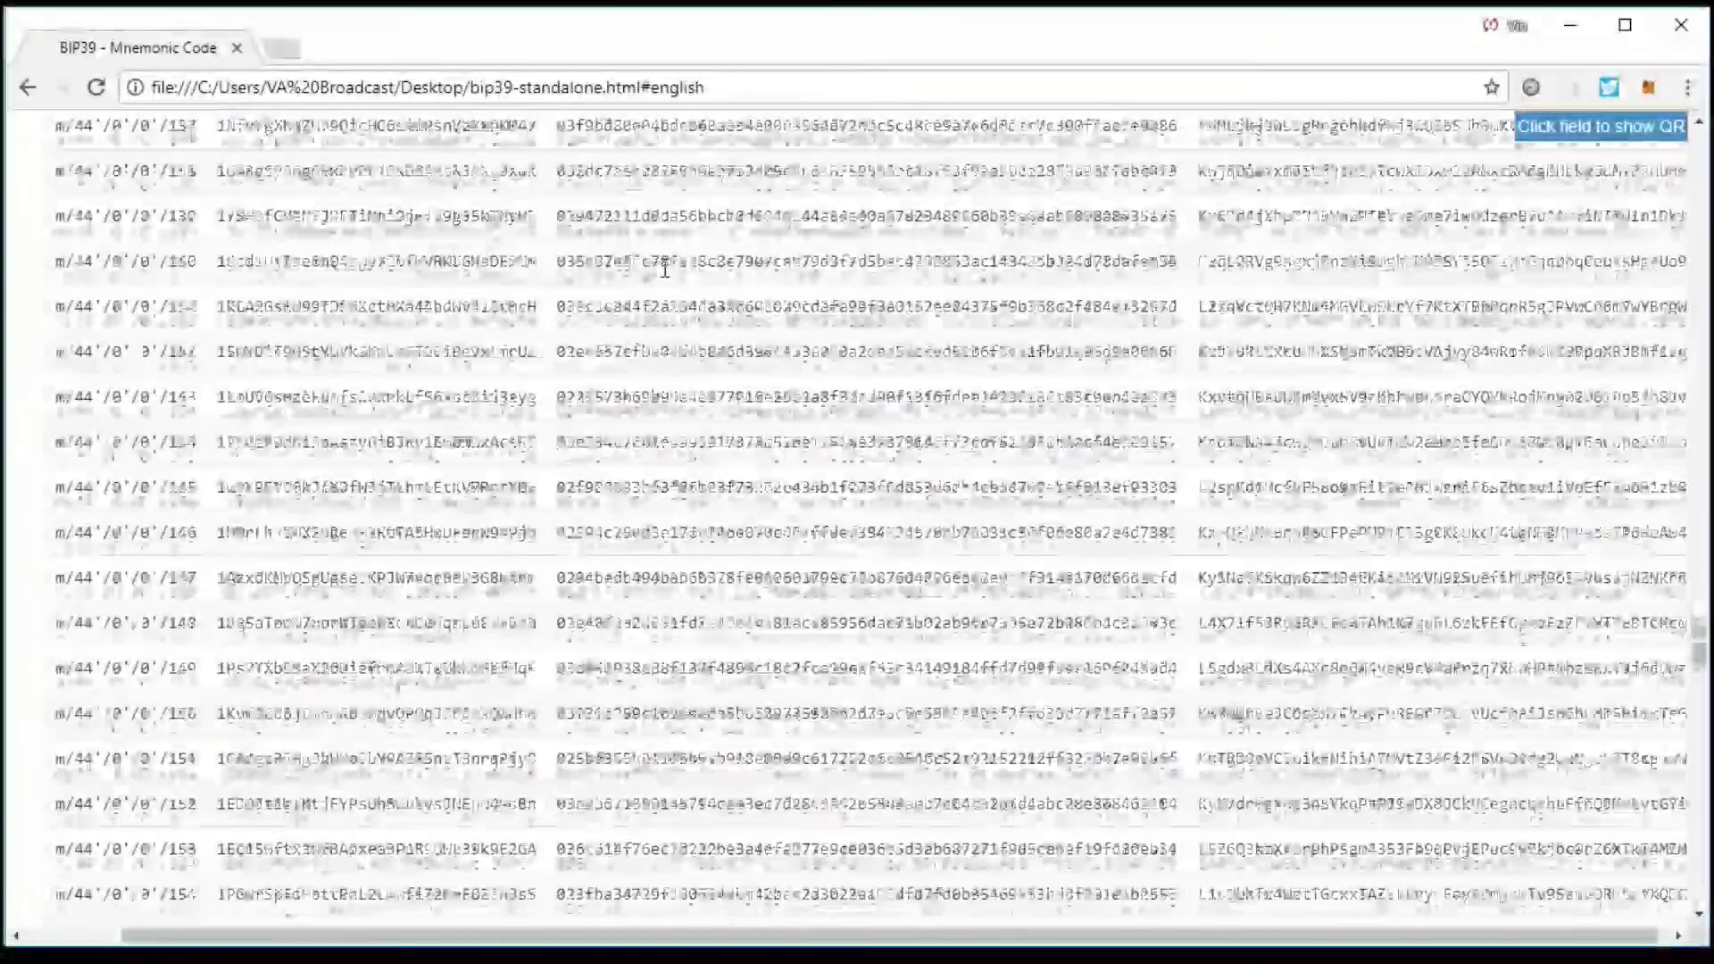
{"action": "scroll", "coordinate": [665, 277], "scroll_direction": "down", "scroll_amount": 9}
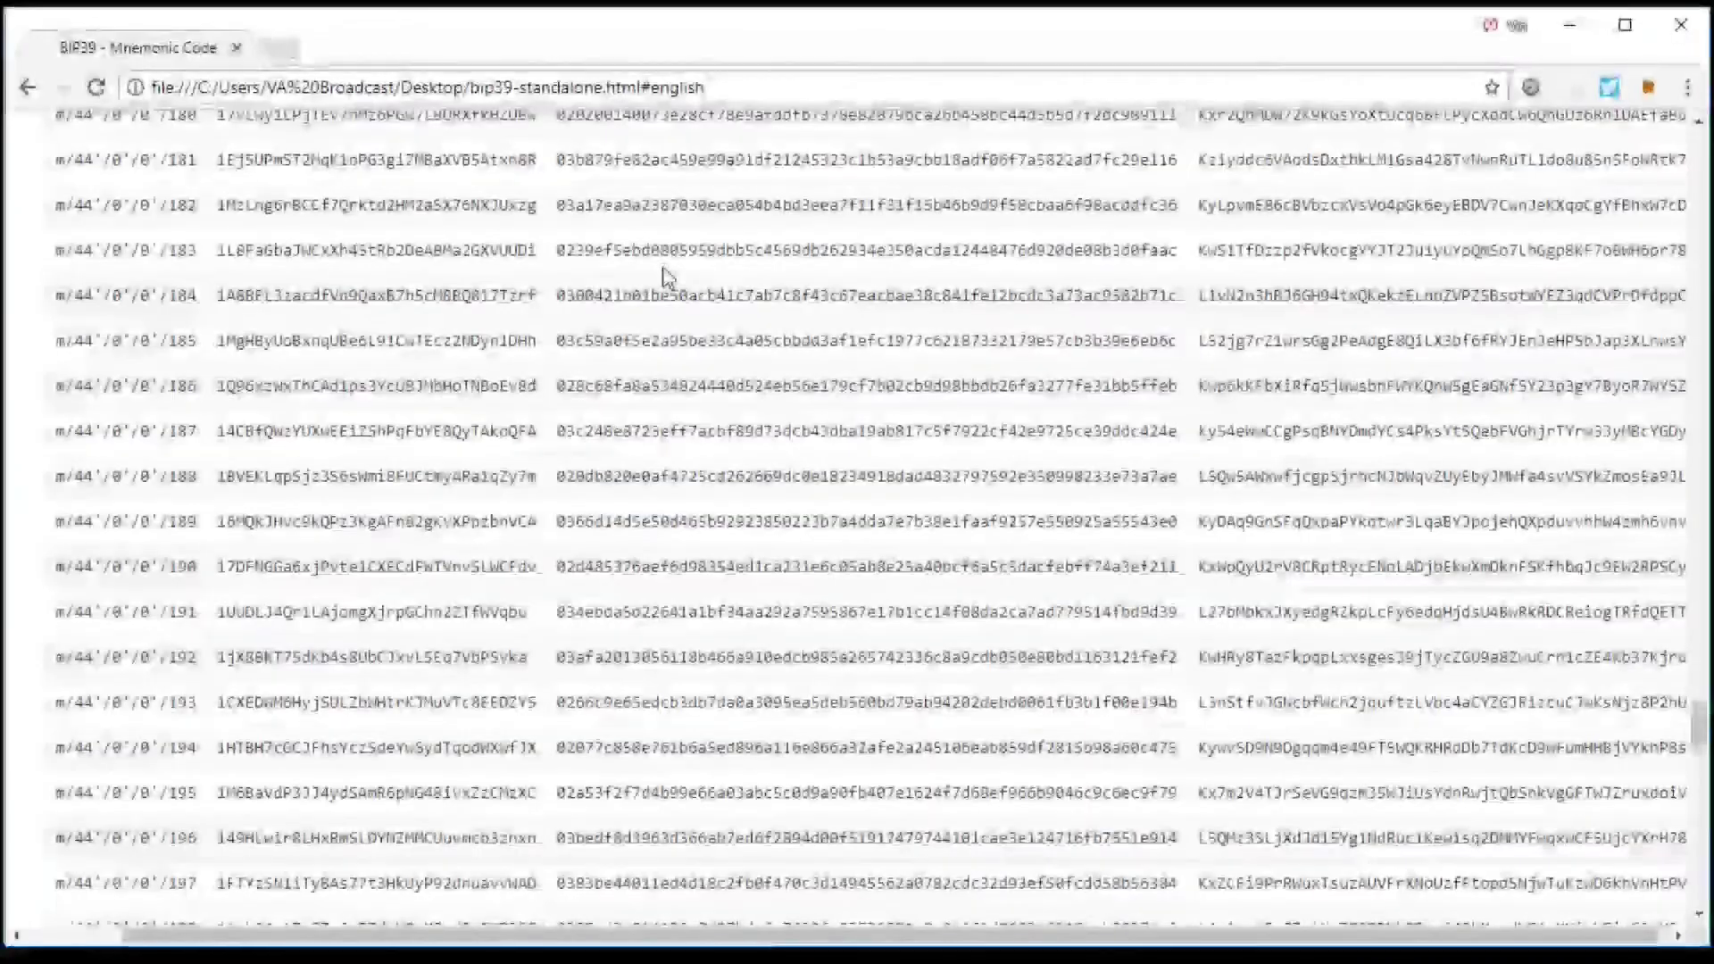
{"action": "scroll", "coordinate": [665, 272], "scroll_direction": "up", "scroll_amount": 4}
{"action": "scroll", "coordinate": [664, 272], "scroll_direction": "up", "scroll_amount": 20}
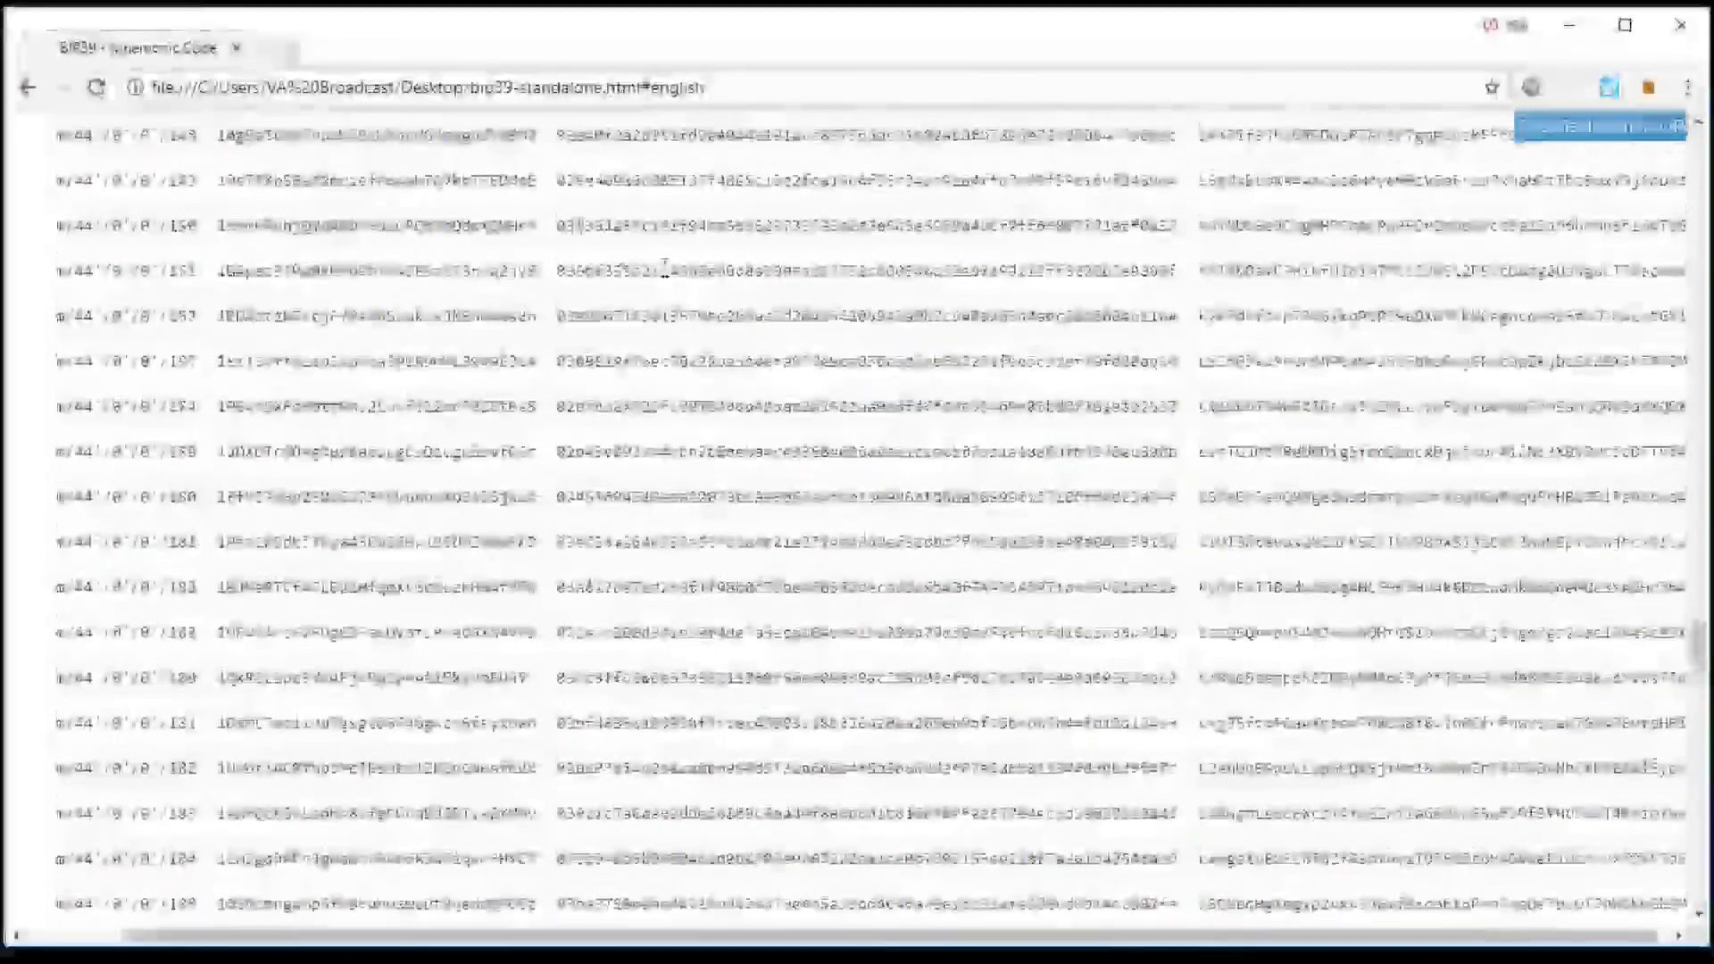
{"action": "scroll", "coordinate": [665, 276], "scroll_direction": "up", "scroll_amount": 20}
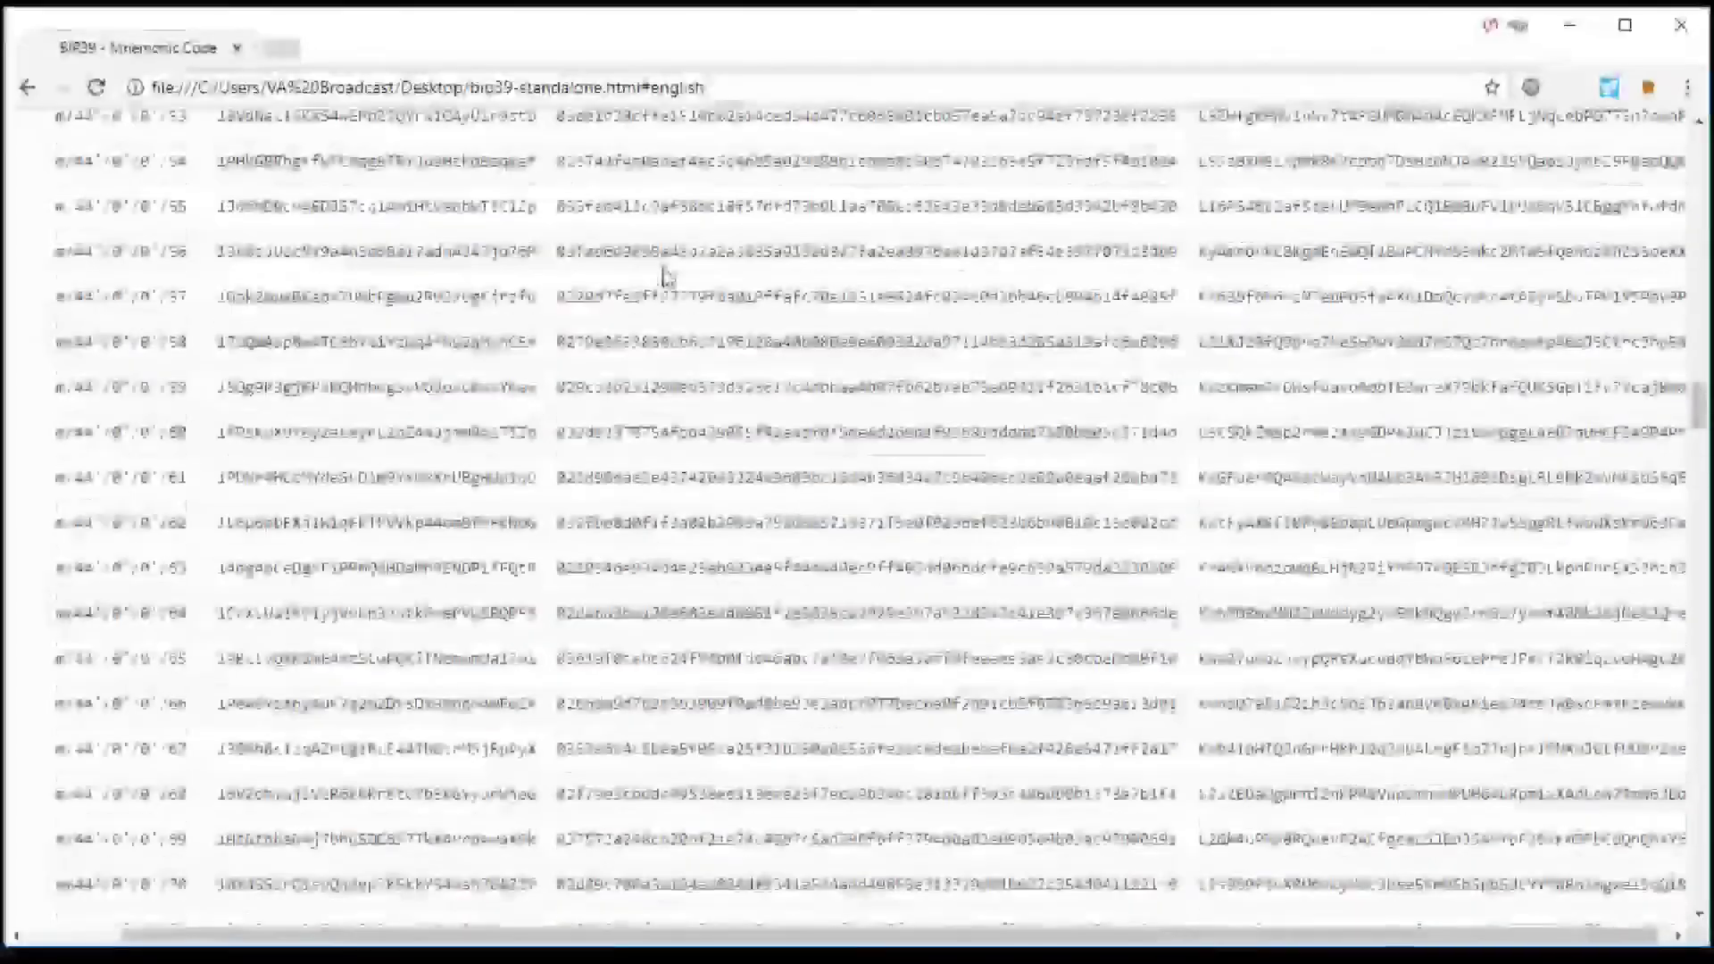
{"action": "scroll", "coordinate": [665, 276], "scroll_direction": "up", "scroll_amount": 3}
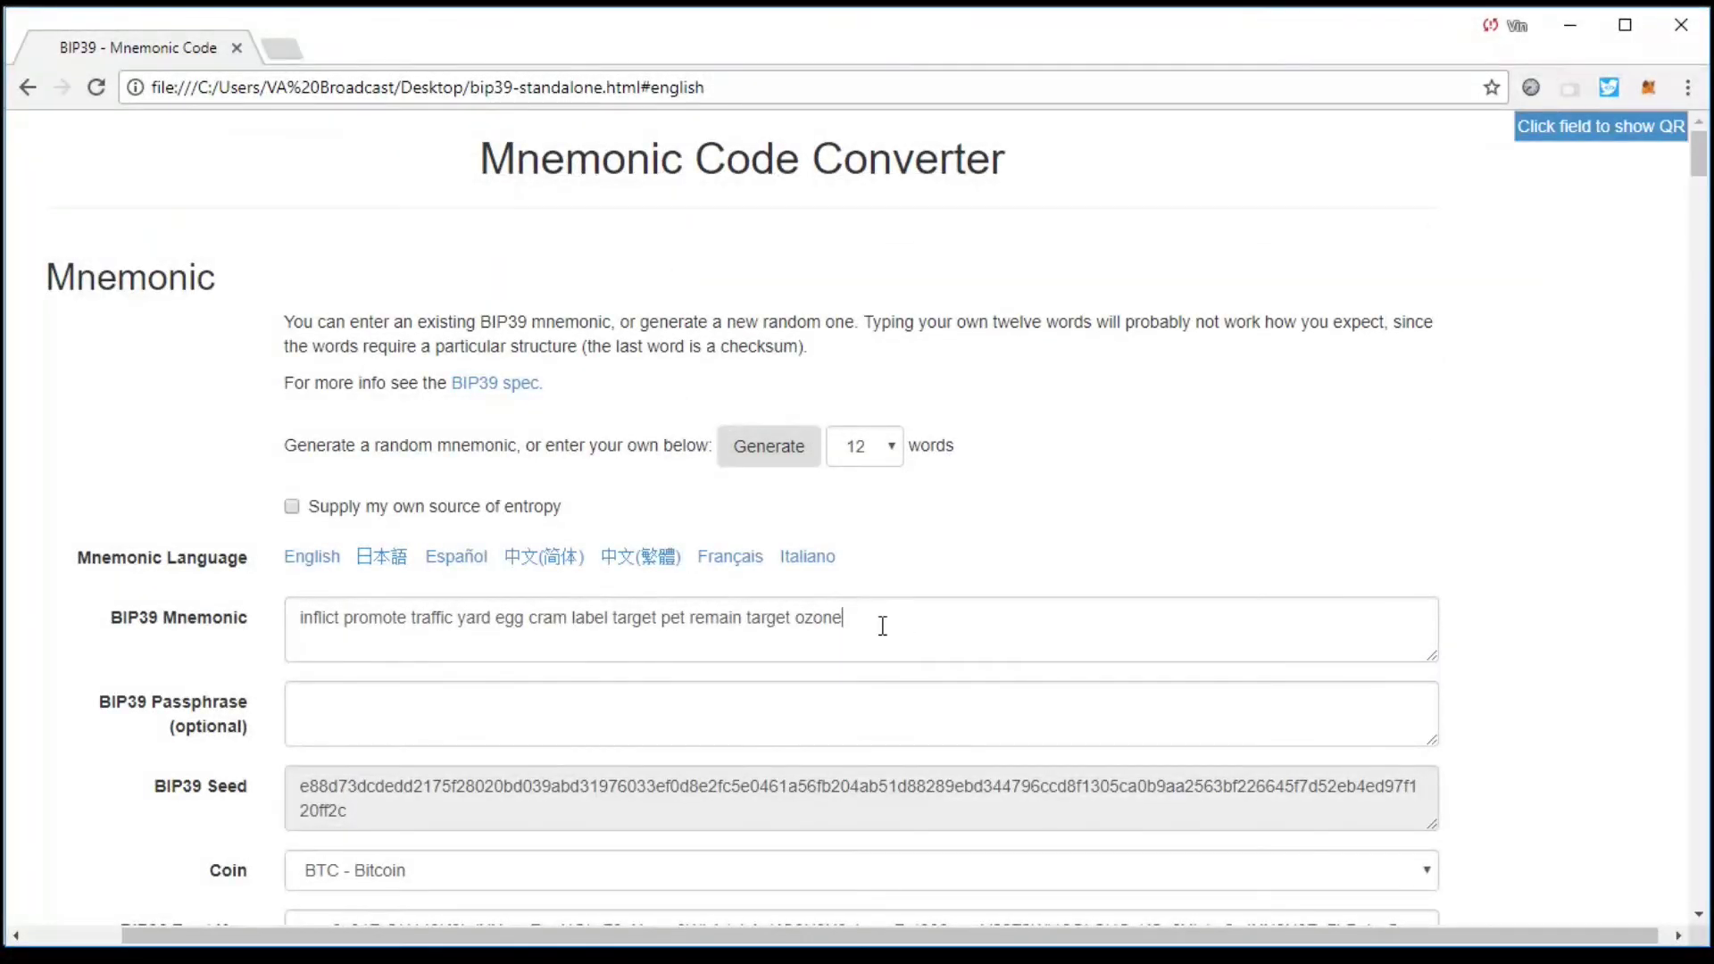
{"action": "left_click_drag", "start_coordinate": [882, 626], "coordinate": [949, 607]}
{"action": "scroll", "coordinate": [1073, 425], "scroll_direction": "down", "scroll_amount": 8}
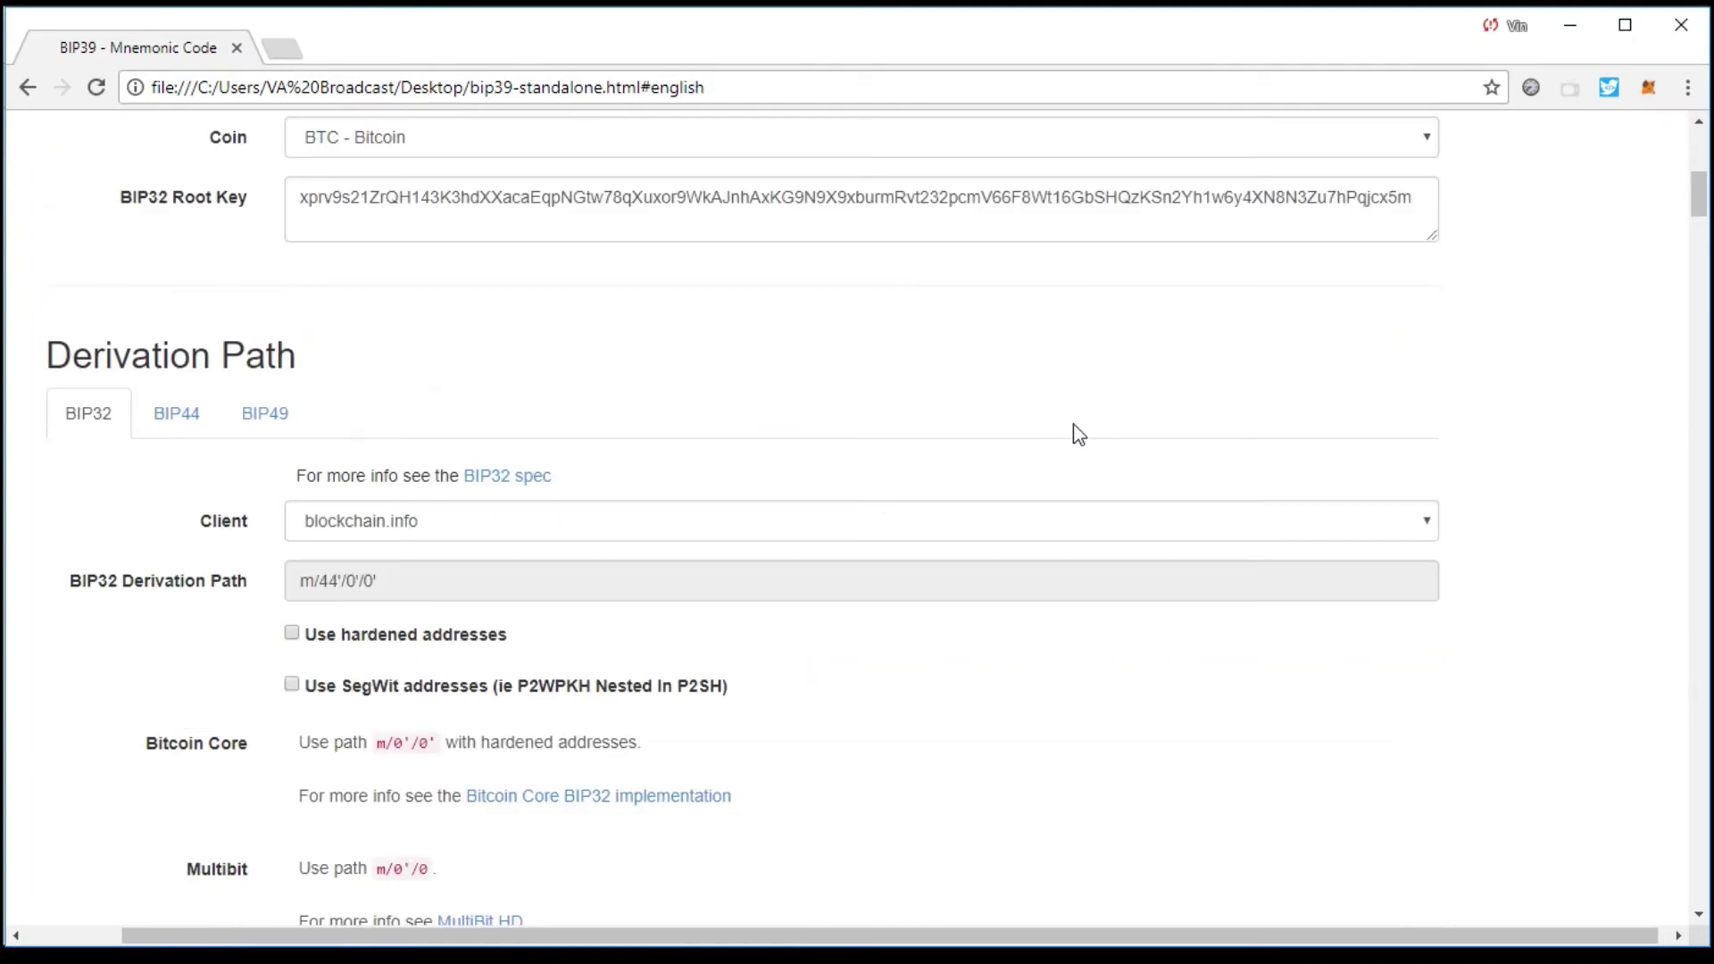
{"action": "scroll", "coordinate": [1079, 434], "scroll_direction": "down", "scroll_amount": 10}
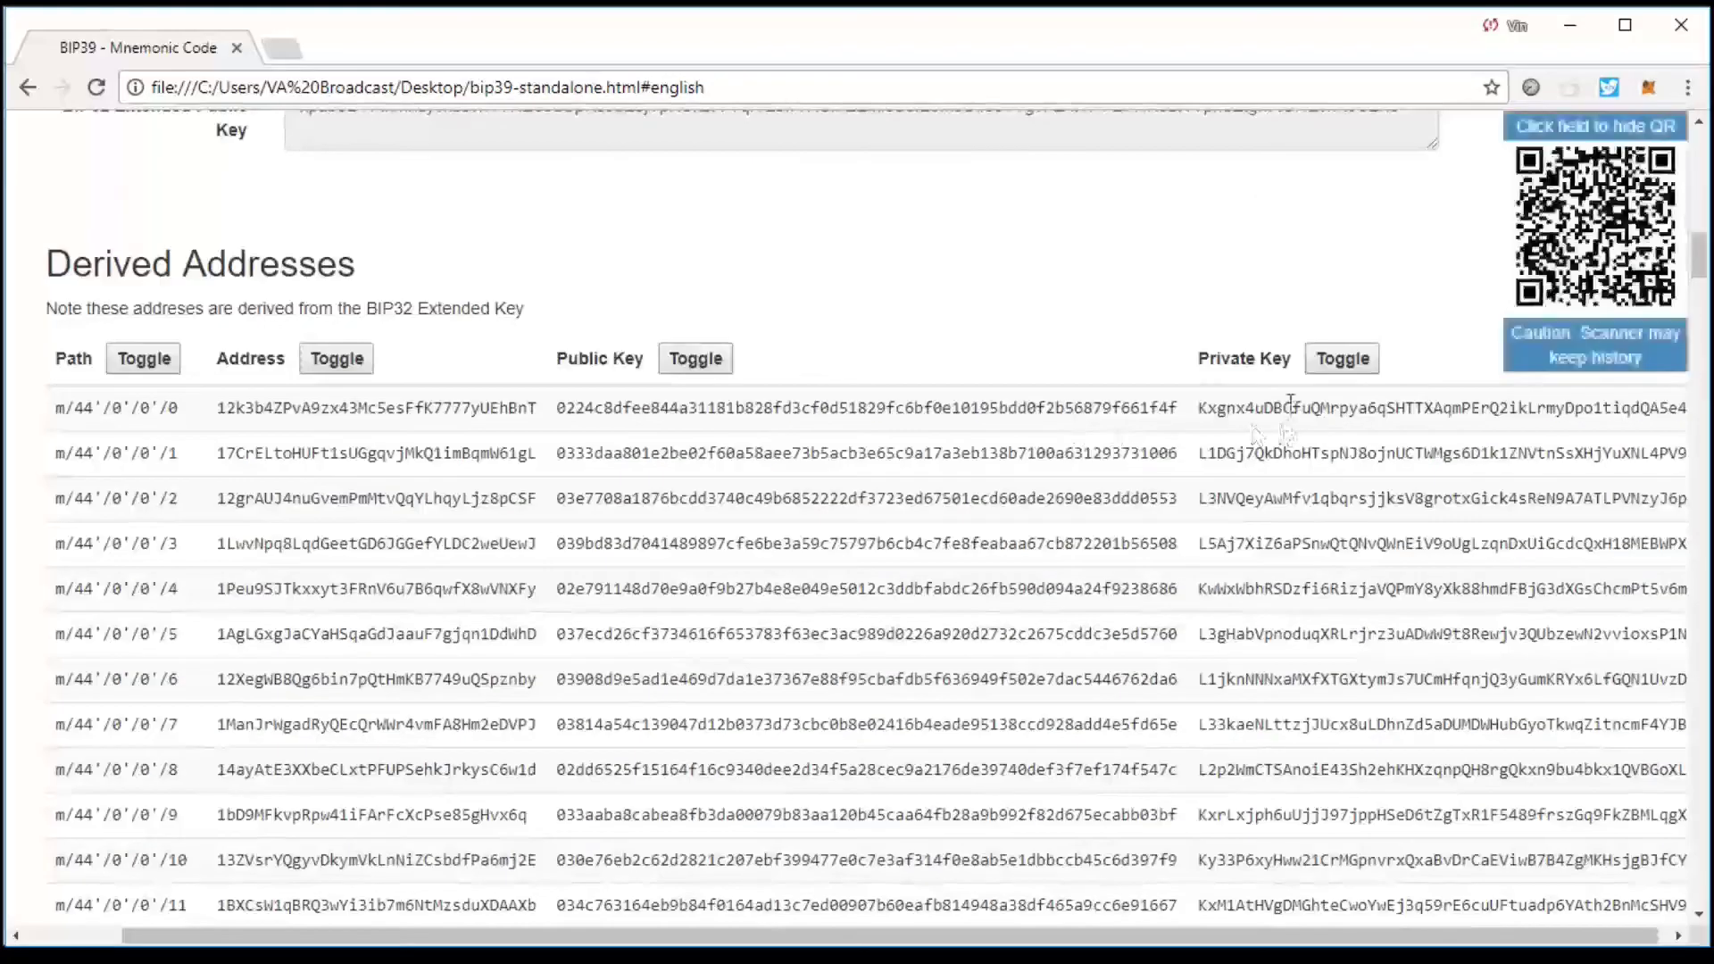
{"action": "left_click", "coordinate": [1290, 404]}
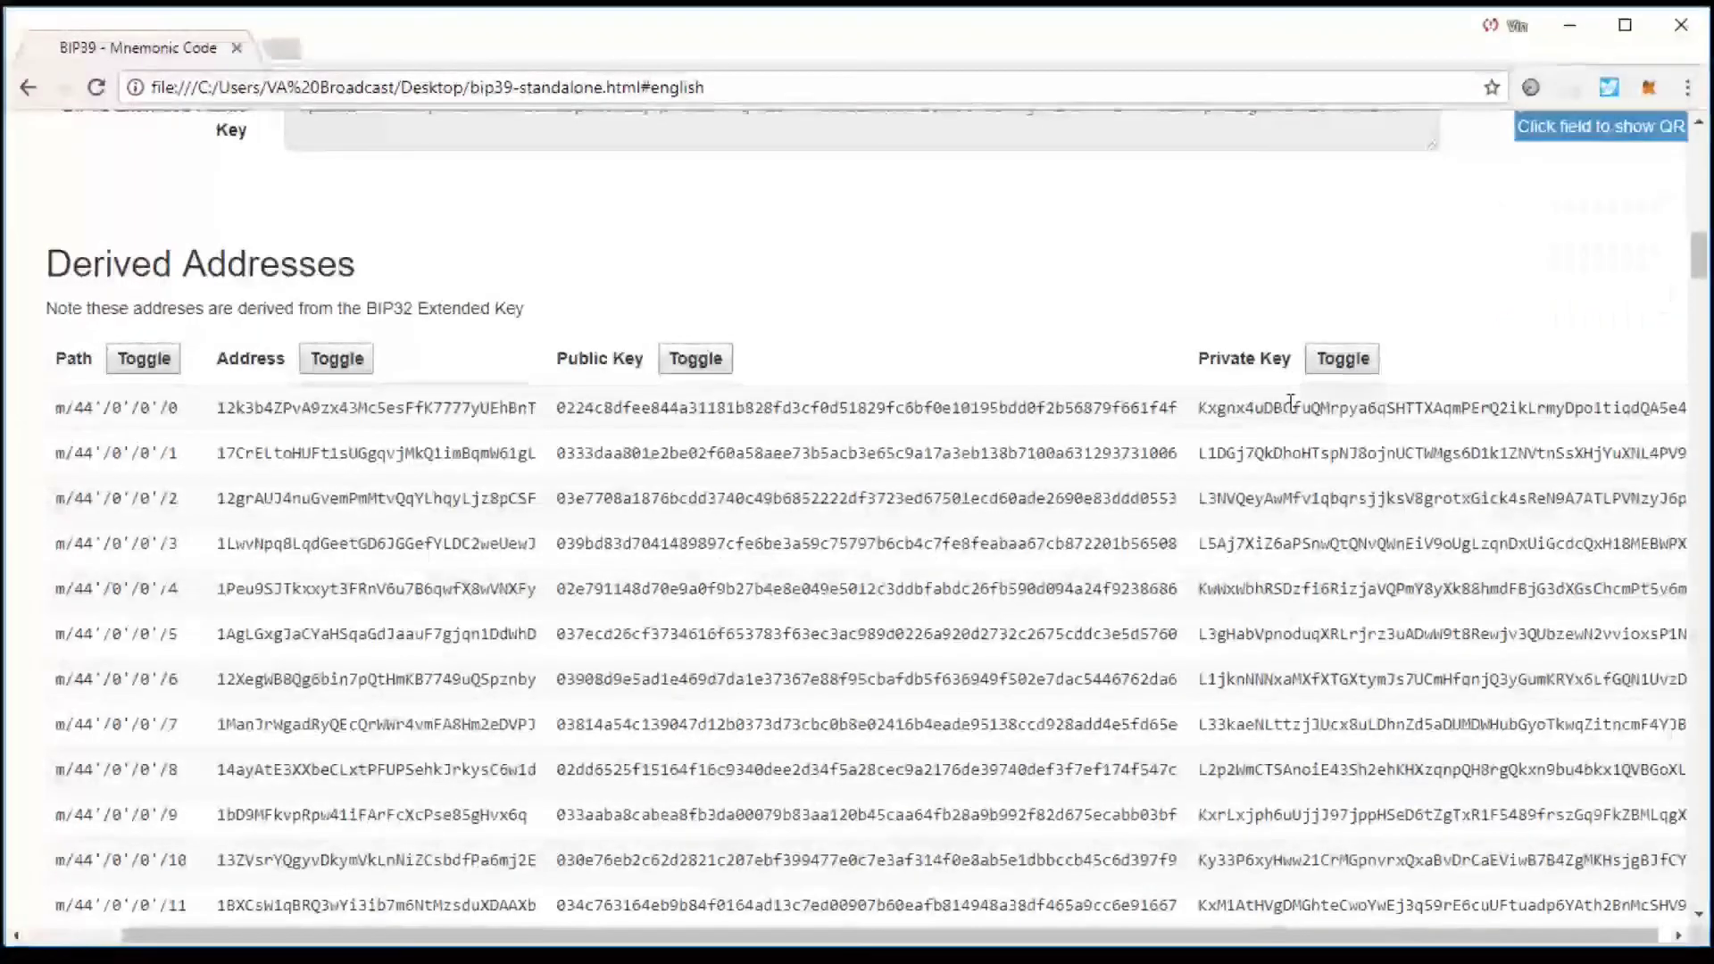
{"action": "left_click_drag", "start_coordinate": [1119, 934], "coordinate": [1358, 938]}
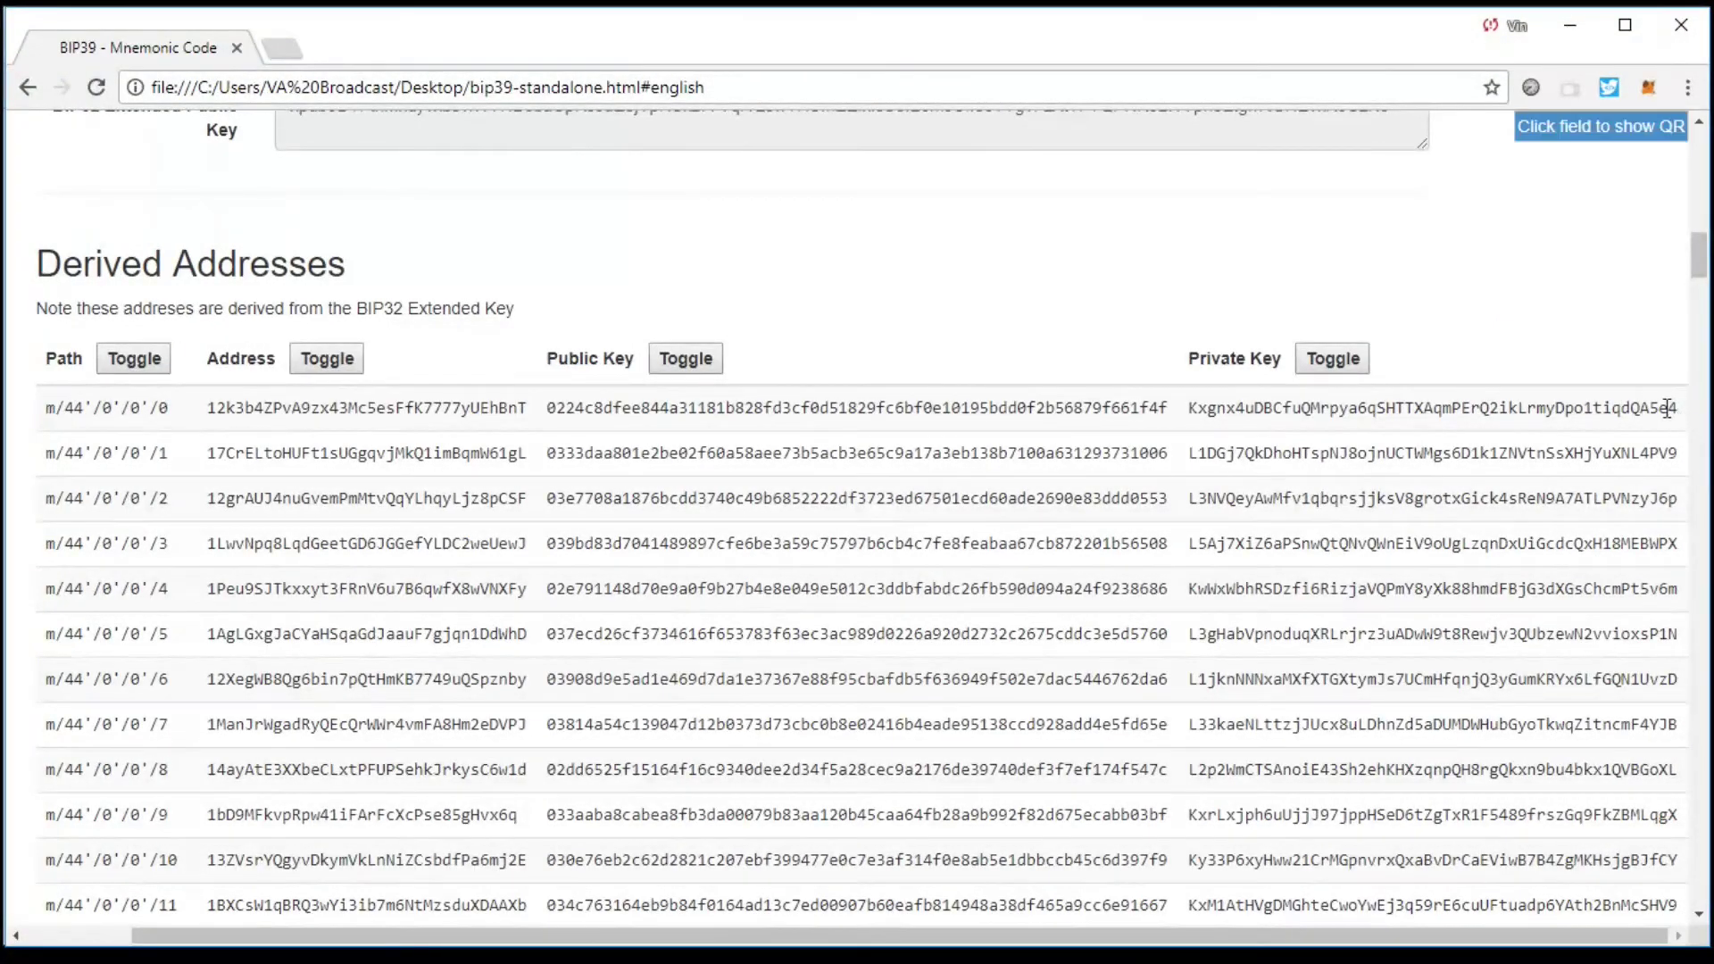
{"action": "left_click", "coordinate": [1235, 408]}
{"action": "left_click", "coordinate": [1235, 408]}
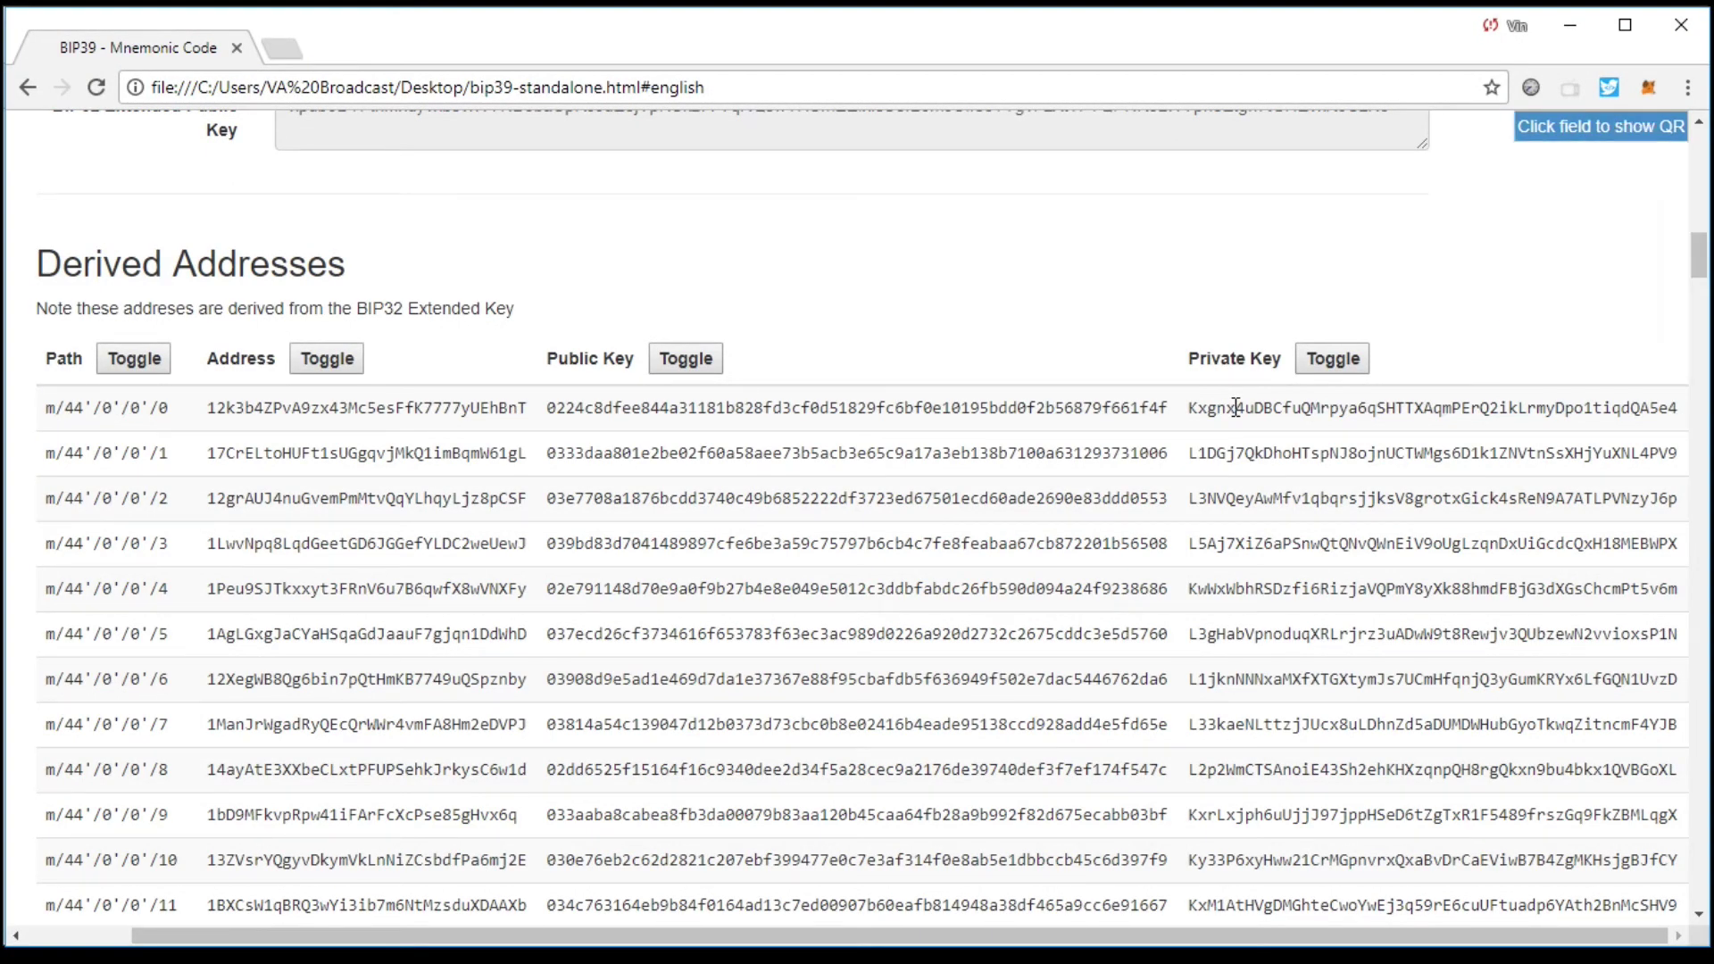